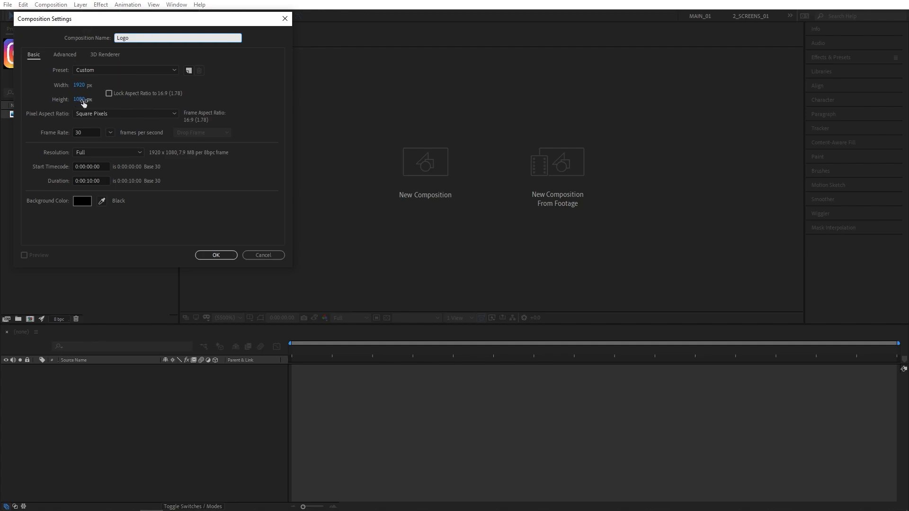
- Create the 1920 × 1080 composition Logo at 30 fps, lasting 10 seconds, and add the Instagram logo image to it
{"action": "left_click", "coordinate": [217, 254]}
{"action": "left_click_drag", "start_coordinate": [42, 114], "coordinate": [84, 420]}
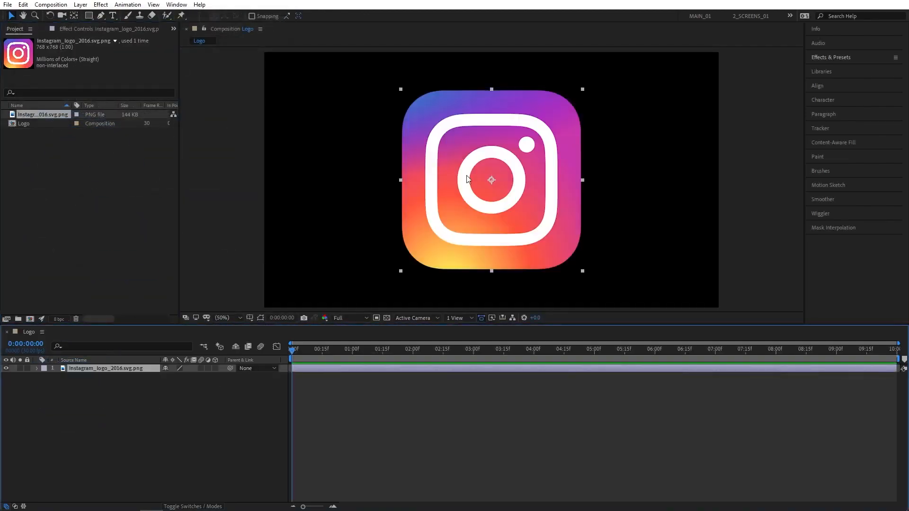
- Set the Instagram logo layer's scale to 50%
{"action": "key", "text": "s"}
{"action": "left_click_drag", "start_coordinate": [191, 380], "coordinate": [184, 378]}
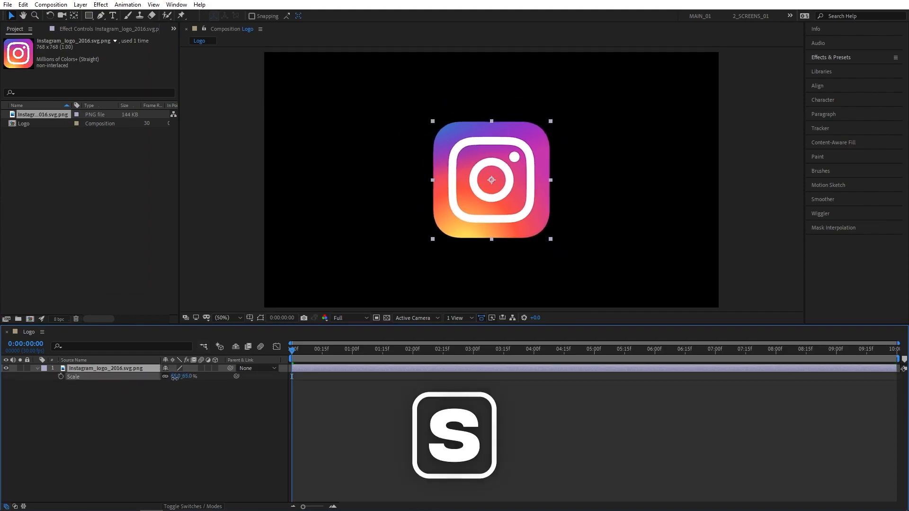
{"action": "left_click", "coordinate": [185, 376]}
{"action": "type", "text": "50"}
{"action": "key", "text": "Return"}
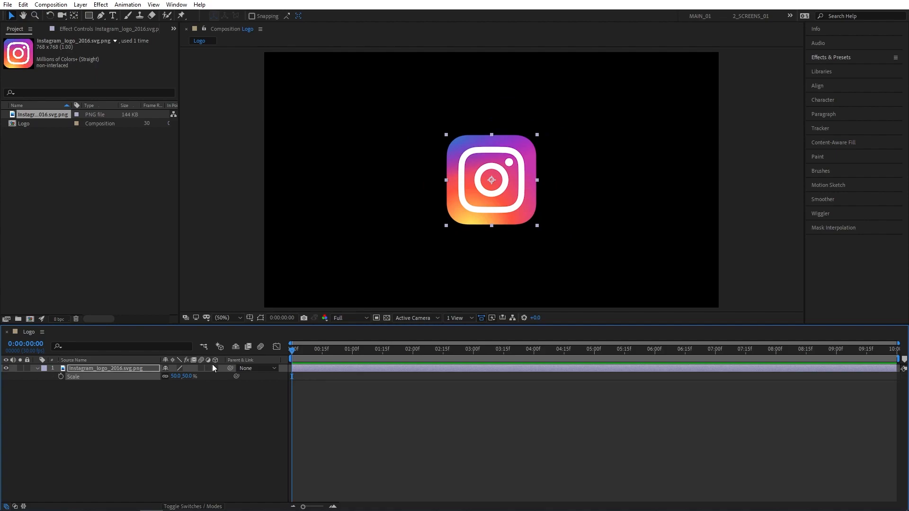
{"action": "left_click", "coordinate": [163, 421]}
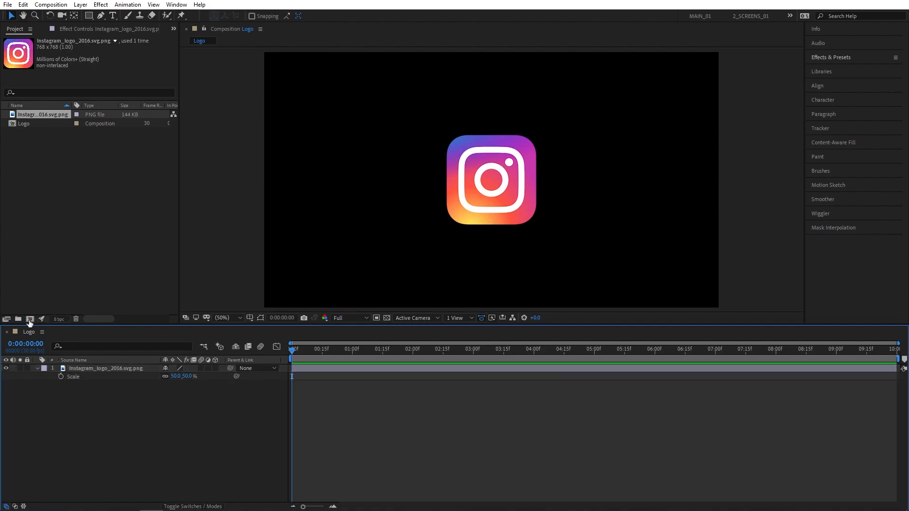
- Create a second composition named Logo_Alpha and place the Logo composition in it
{"action": "left_click", "coordinate": [30, 320]}
{"action": "type", "text": "Log"}
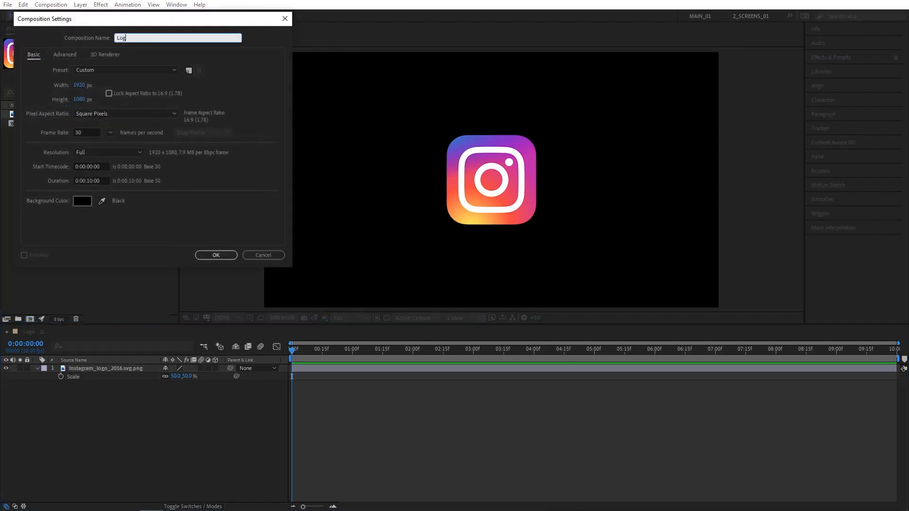
{"action": "type", "text": "o_Alpha"}
{"action": "key", "text": "Return"}
{"action": "left_click_drag", "start_coordinate": [23, 124], "coordinate": [66, 394]}
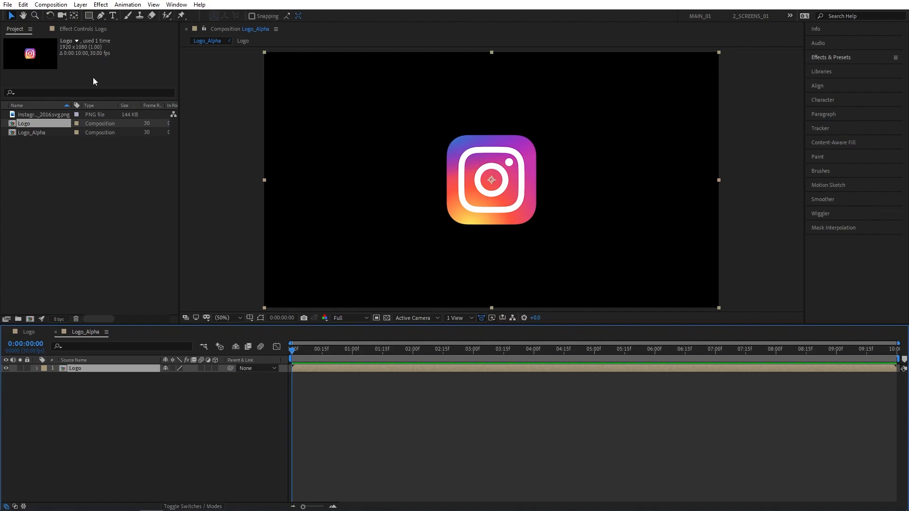
- With no layer selected, set the Rectangle tool to a solid white fill and no stroke
{"action": "left_click", "coordinate": [89, 16]}
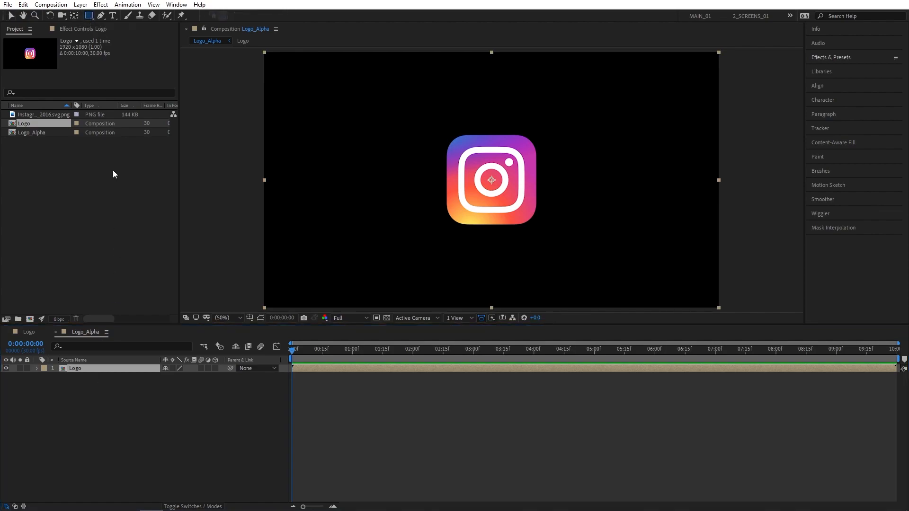
{"action": "left_click", "coordinate": [91, 401]}
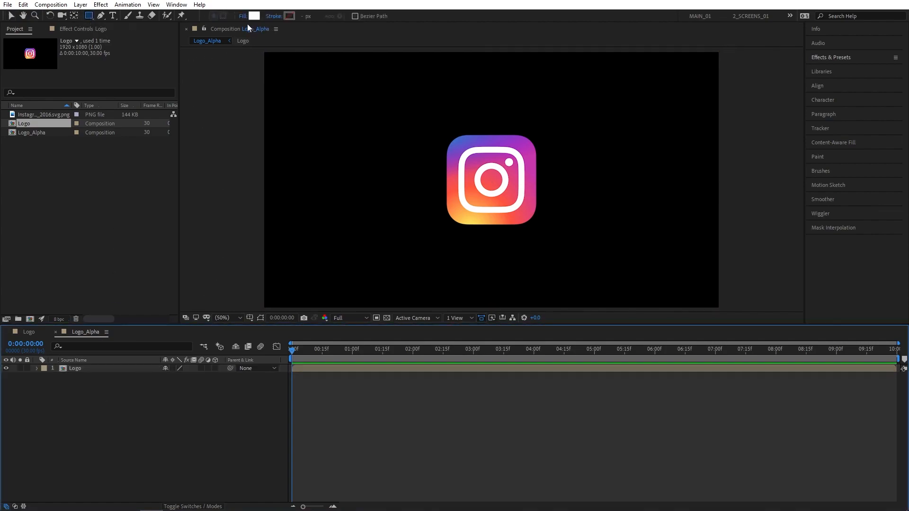
{"action": "left_click", "coordinate": [244, 17]}
{"action": "left_click", "coordinate": [419, 127]}
{"action": "left_click", "coordinate": [432, 181]}
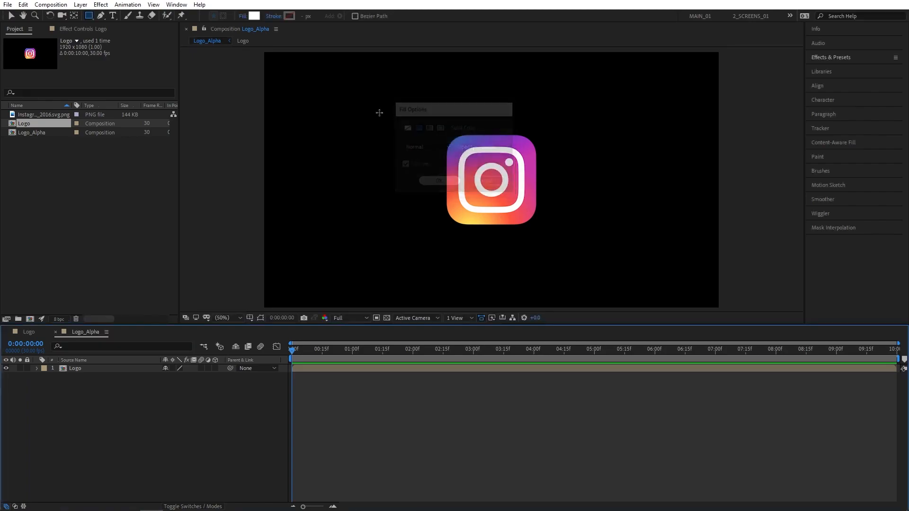
{"action": "left_click", "coordinate": [274, 16]}
{"action": "left_click", "coordinate": [407, 128]}
{"action": "left_click", "coordinate": [436, 180]}
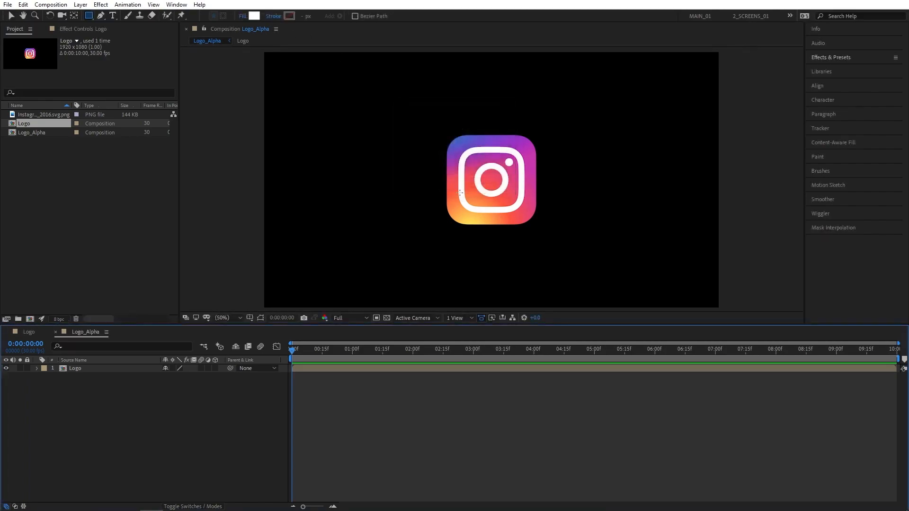
- Add a full-frame white rectangle shape layer and move it up until its lower edge sits just above the logo
{"action": "double_click", "coordinate": [90, 16]}
{"action": "key", "text": "v"}
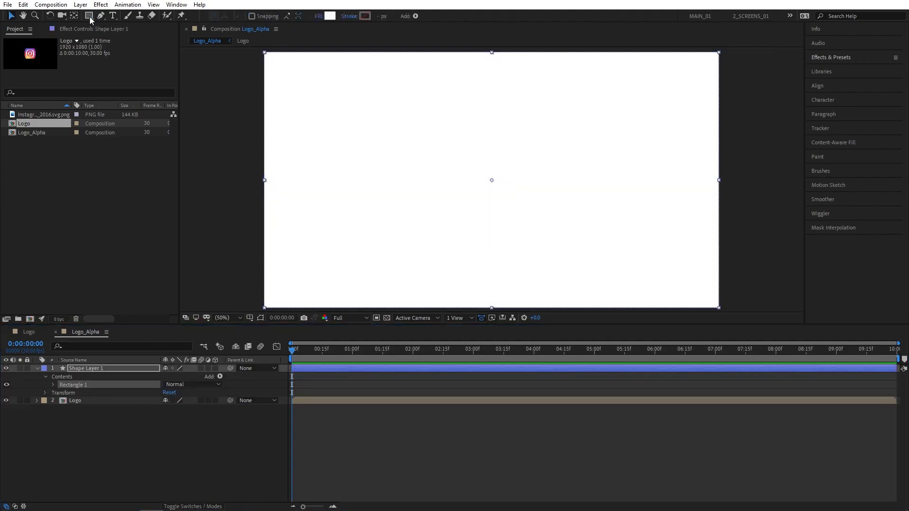
{"action": "left_click_drag", "start_coordinate": [490, 255], "coordinate": [497, 87]}
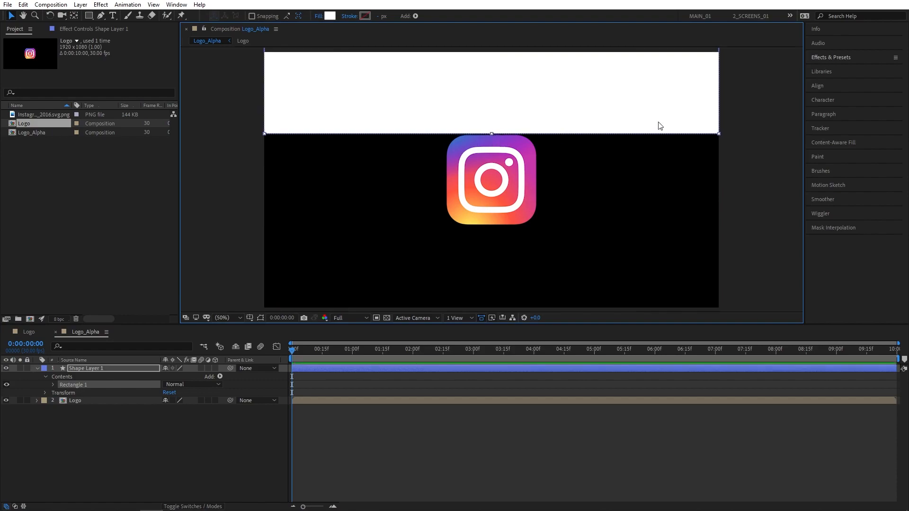
- Find the Turbulent Displace effect and apply it to Shape Layer 1
{"action": "left_click", "coordinate": [830, 65]}
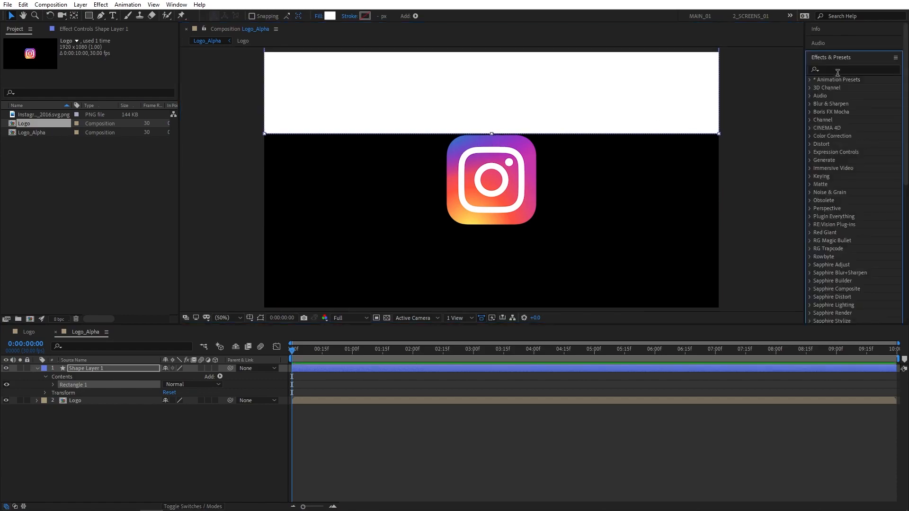
{"action": "left_click", "coordinate": [839, 70]}
{"action": "type", "text": "turbu"}
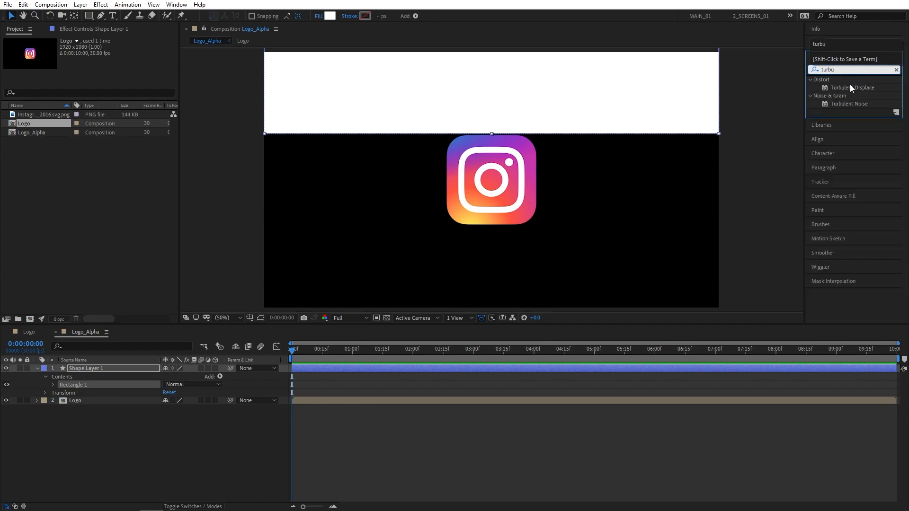
{"action": "left_click_drag", "start_coordinate": [851, 87], "coordinate": [122, 368]}
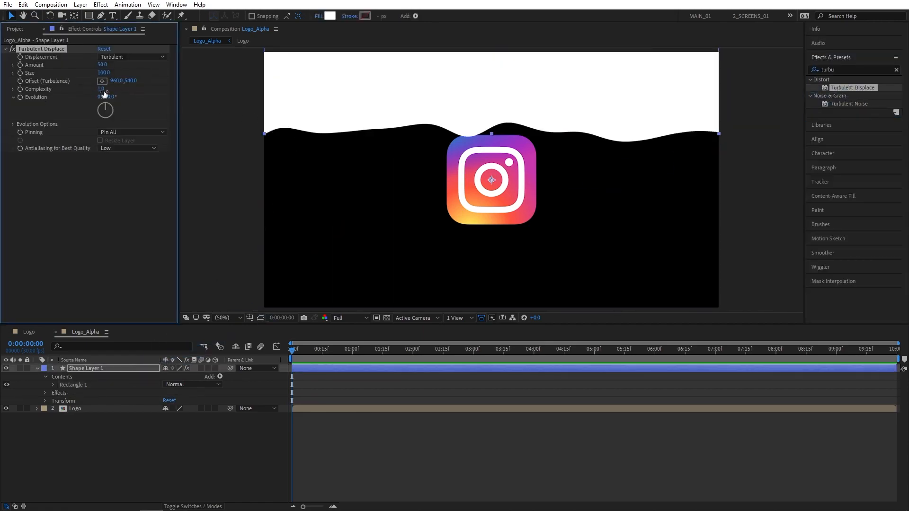
- Set Turbulent Displace's Complexity to 10 and Size to 75
{"action": "left_click_drag", "start_coordinate": [101, 90], "coordinate": [348, 91]}
{"action": "left_click", "coordinate": [104, 74]}
{"action": "type", "text": "75"}
{"action": "key", "text": "Return"}
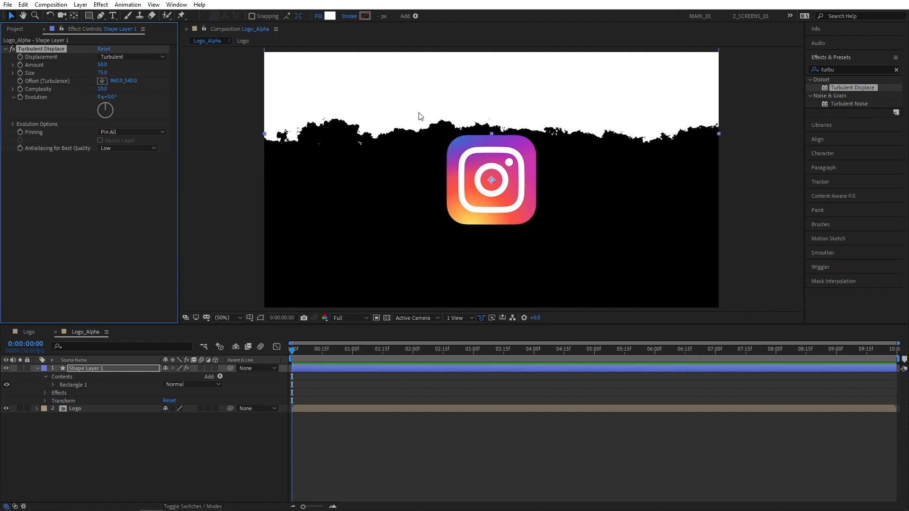
- Keyframe the shape layer's position from 0 to 5 seconds so it moves straight down over the whole logo
{"action": "key", "text": "p"}
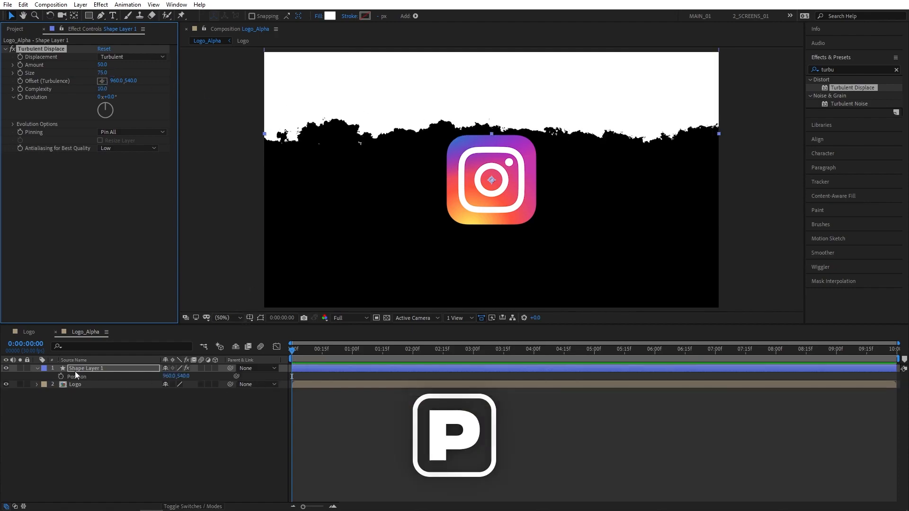
{"action": "left_click", "coordinate": [60, 376]}
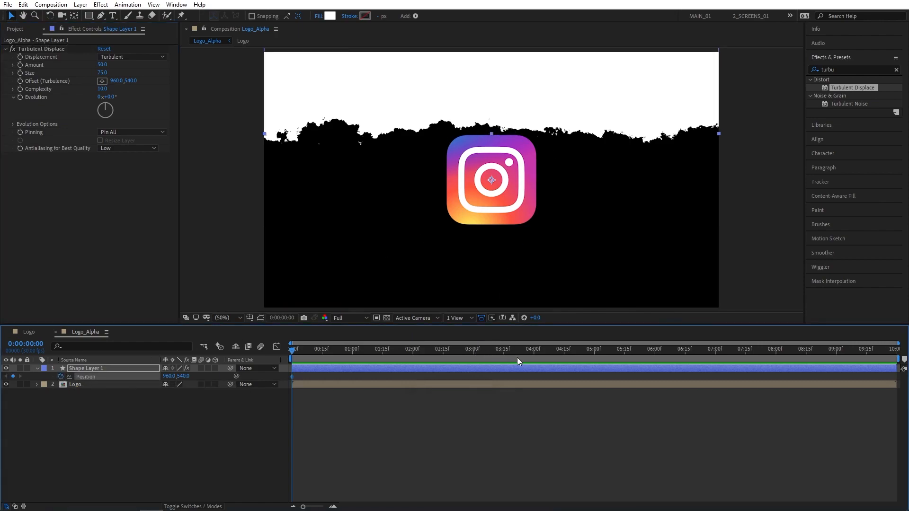
{"action": "left_click", "coordinate": [593, 354]}
{"action": "left_click_drag", "start_coordinate": [558, 101], "coordinate": [554, 200]}
{"action": "left_click_drag", "start_coordinate": [595, 349], "coordinate": [495, 349]}
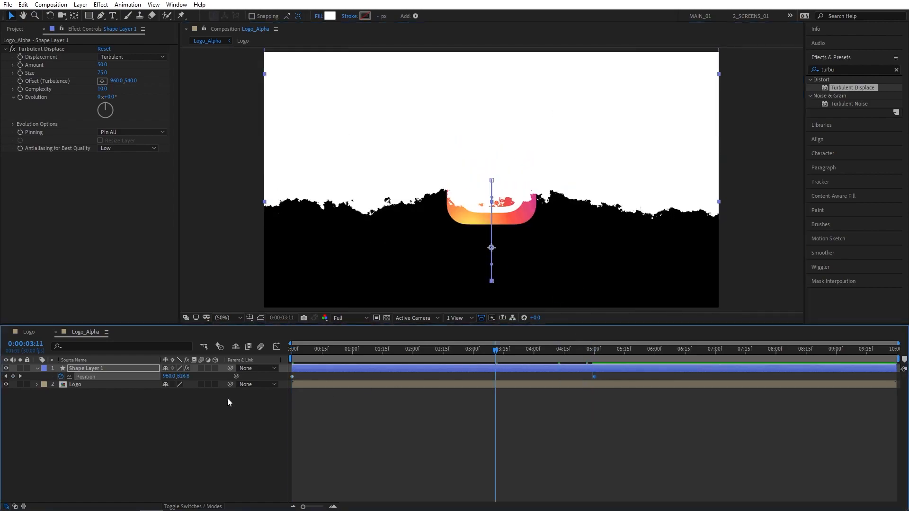
{"action": "left_click", "coordinate": [166, 399]}
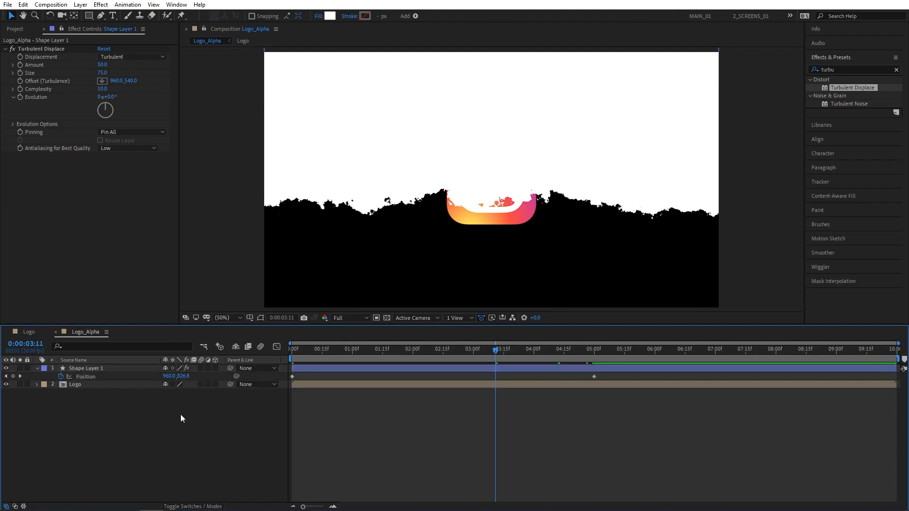
- Set the Logo layer's track matte to Alpha Matte "Shape Layer 1" and preview the reveal
{"action": "left_click", "coordinate": [196, 507]}
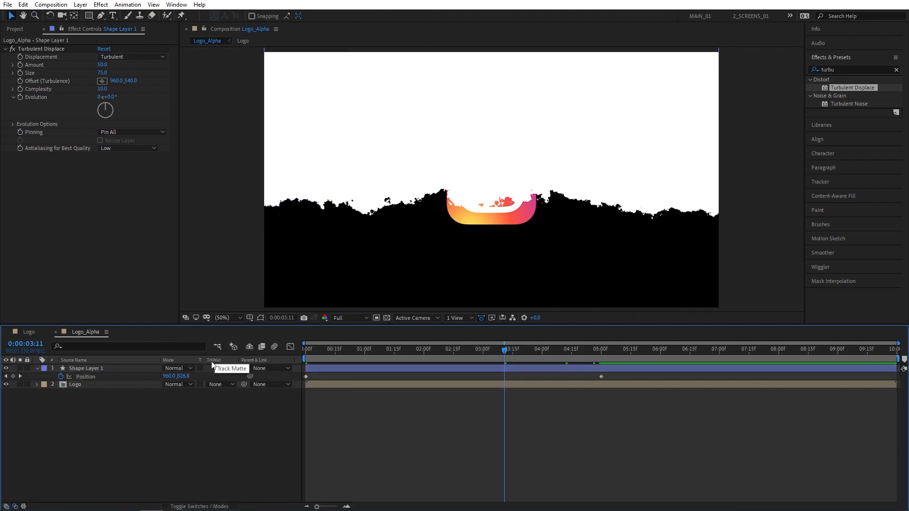
{"action": "left_click", "coordinate": [219, 384]}
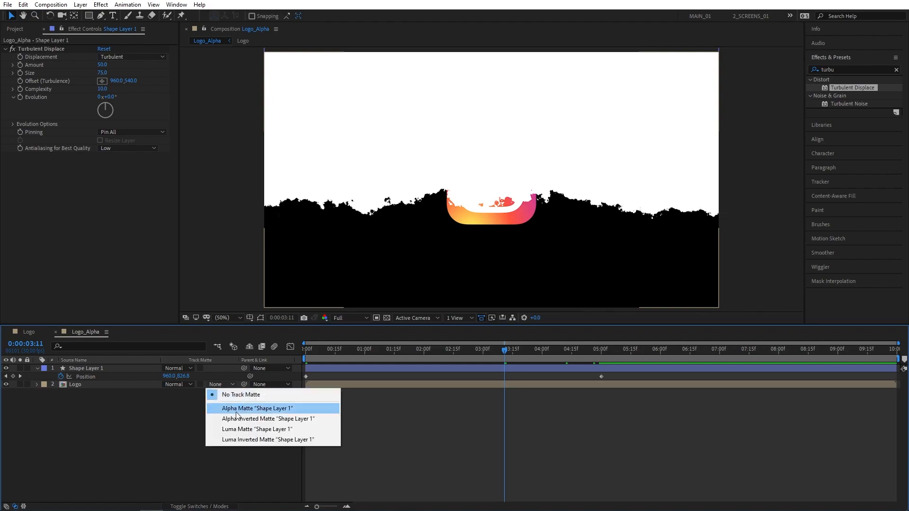
{"action": "left_click", "coordinate": [266, 408]}
{"action": "left_click_drag", "start_coordinate": [430, 348], "coordinate": [405, 345]}
- Pre-compose Shape Layer 1 as Turbulent_Shape, moving all attributes into the new composition
{"action": "right_click", "coordinate": [89, 366]}
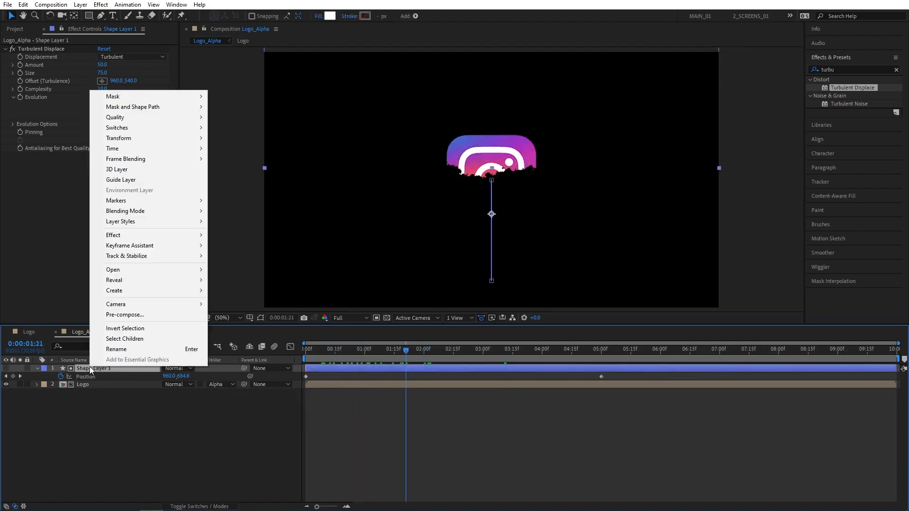
{"action": "left_click", "coordinate": [131, 315]}
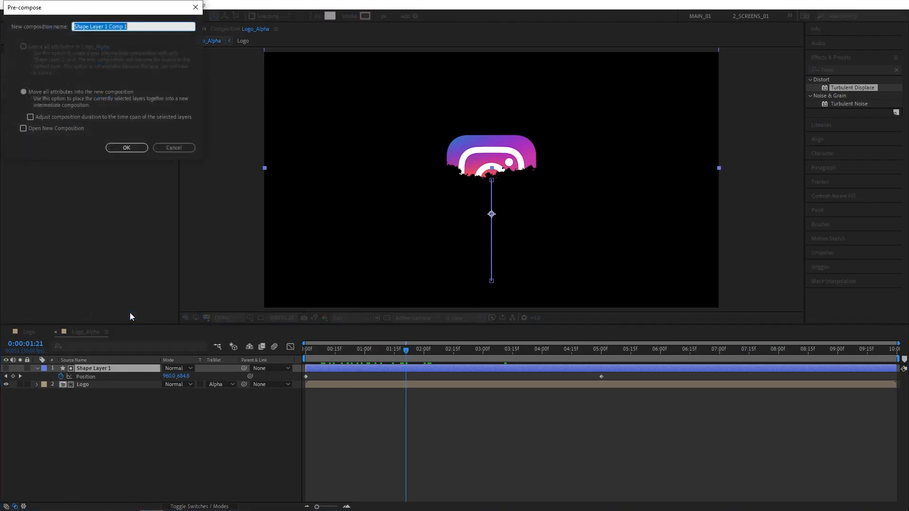
{"action": "type", "text": "Turbulent_Shape"}
{"action": "left_click", "coordinate": [127, 151]}
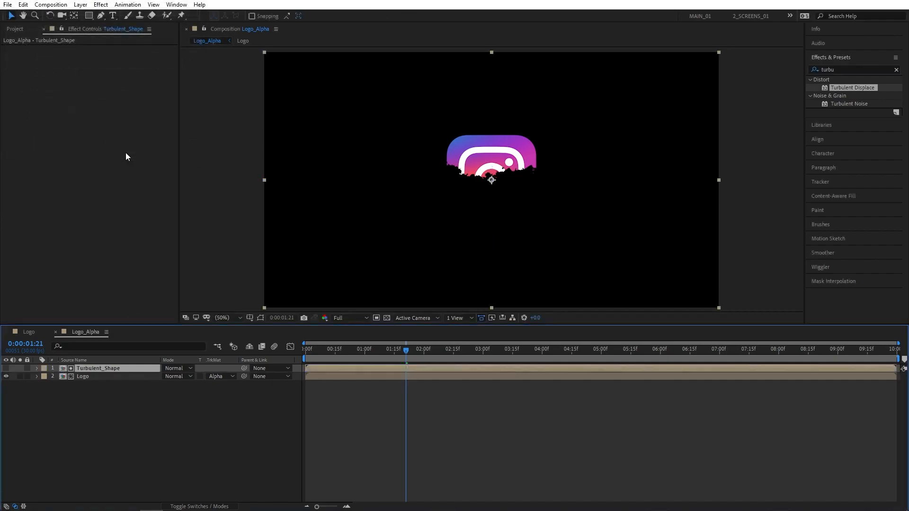
- Create a composition named Logo_Invert and add Logo with Turbulent_Shape above it
{"action": "left_click", "coordinate": [22, 30]}
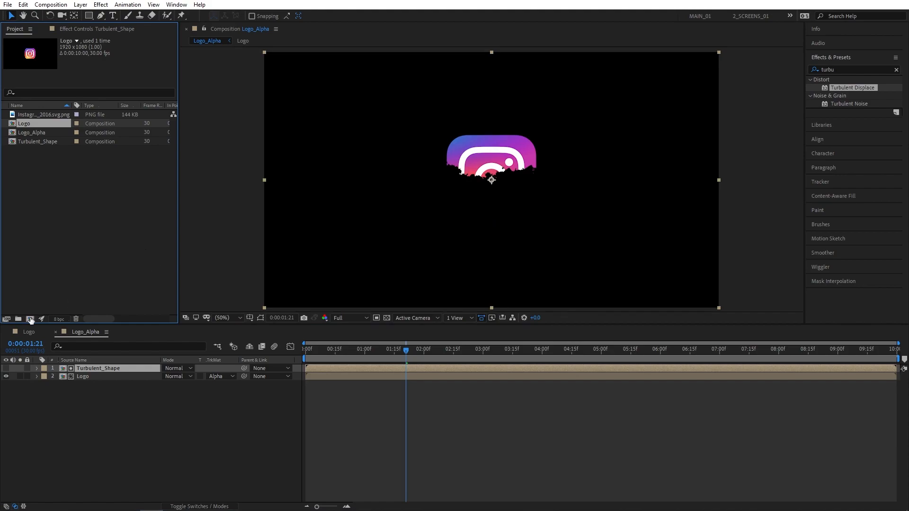
{"action": "left_click", "coordinate": [30, 319]}
{"action": "type", "text": "Logo_Inve"}
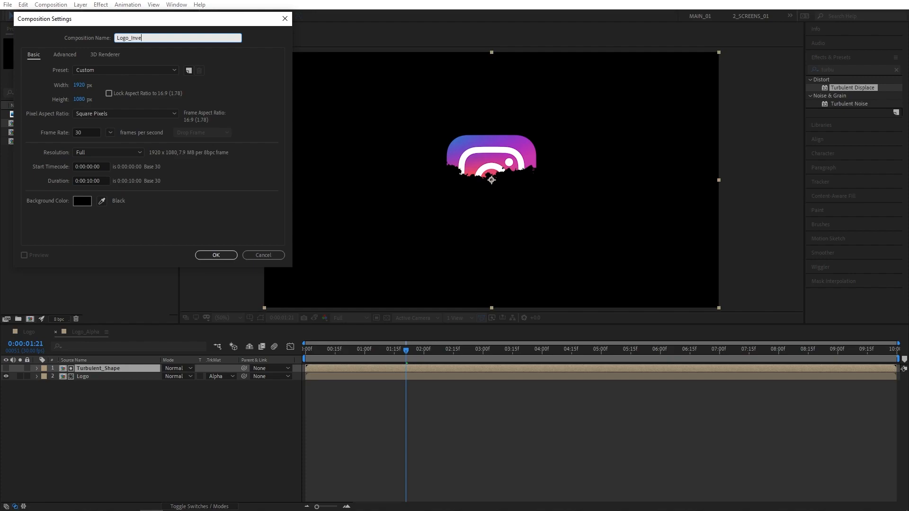
{"action": "type", "text": "rt"}
{"action": "key", "text": "Return"}
{"action": "left_click_drag", "start_coordinate": [28, 124], "coordinate": [97, 407]}
{"action": "left_click_drag", "start_coordinate": [44, 150], "coordinate": [95, 366]}
{"action": "left_click", "coordinate": [180, 409]}
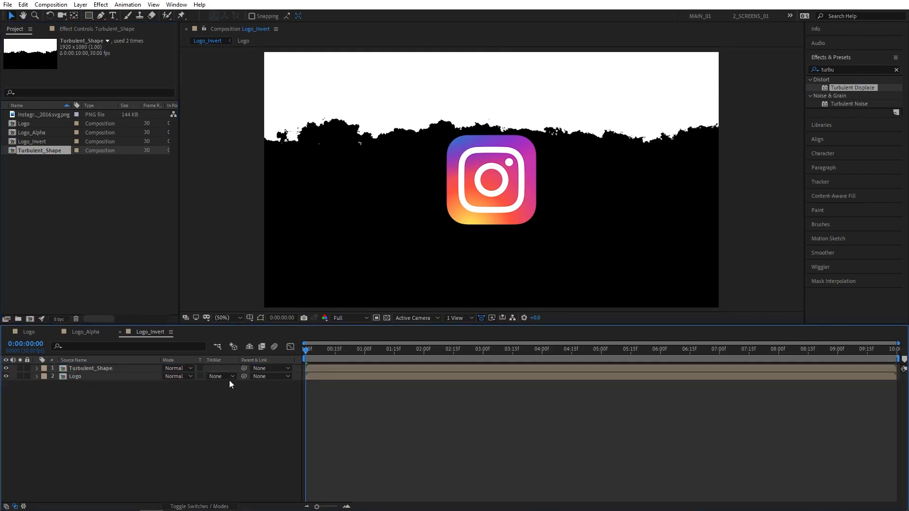
- Set the Logo layer's track matte to Alpha Inverted using Turbulent_Shape, and preview the logo disappearing
{"action": "left_click", "coordinate": [221, 376]}
{"action": "left_click", "coordinate": [256, 410]}
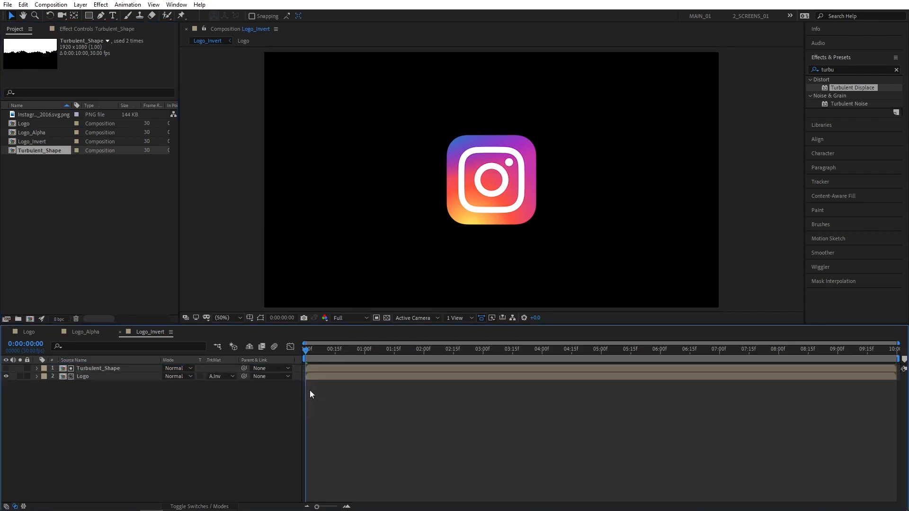
{"action": "left_click_drag", "start_coordinate": [310, 348], "coordinate": [354, 362]}
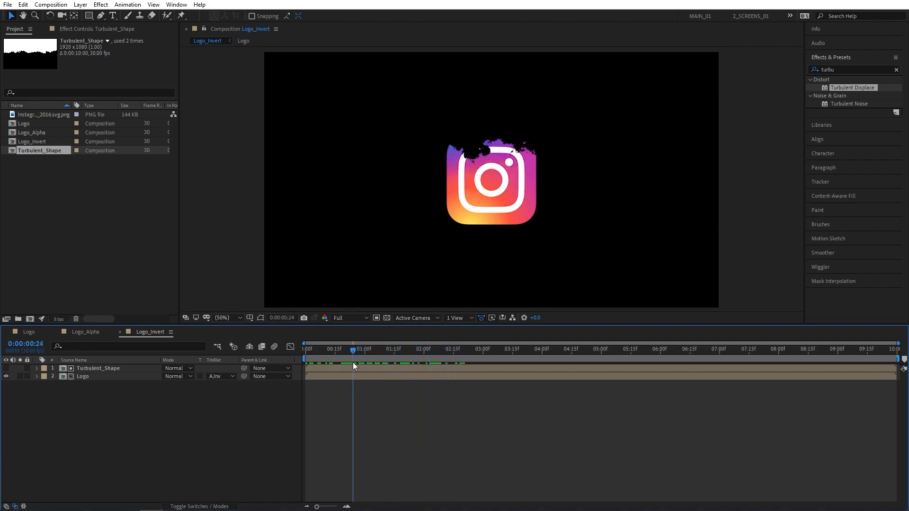
- Create a composition named Logo_Stripe and place the Logo_Alpha composition in it
{"action": "left_click", "coordinate": [92, 256]}
{"action": "left_click", "coordinate": [30, 319]}
{"action": "type", "text": "Logo_Stripe"}
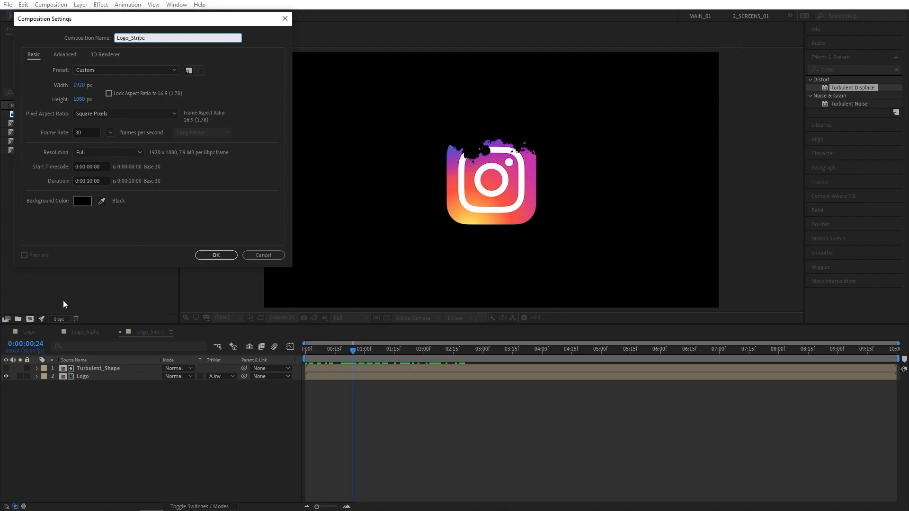
{"action": "key", "text": "Return"}
{"action": "left_click_drag", "start_coordinate": [26, 133], "coordinate": [90, 379]}
{"action": "left_click", "coordinate": [118, 389]}
- Duplicate the Logo_Alpha layer and shift the lower copy a few frames earlier in time
{"action": "left_click", "coordinate": [85, 368]}
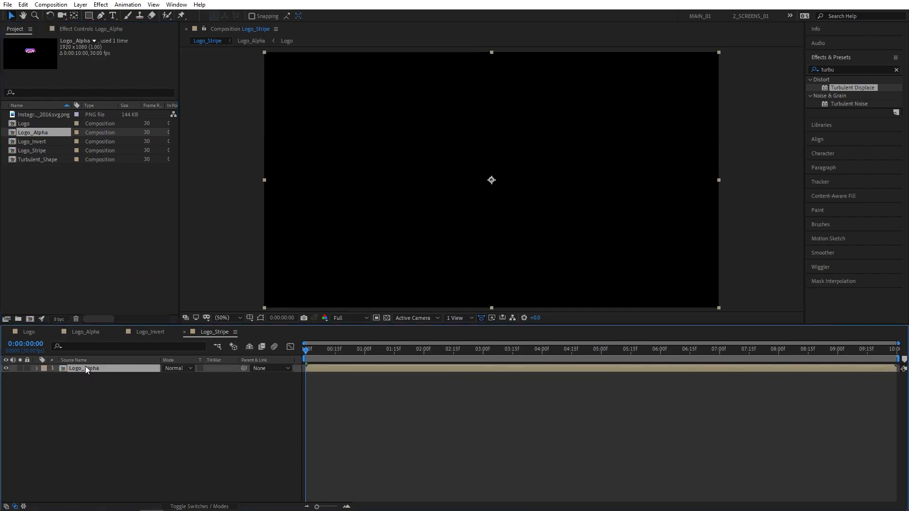
{"action": "key", "text": "ctrl+d"}
{"action": "left_click", "coordinate": [143, 404]}
{"action": "left_click", "coordinate": [185, 377]}
{"action": "left_click", "coordinate": [96, 377]}
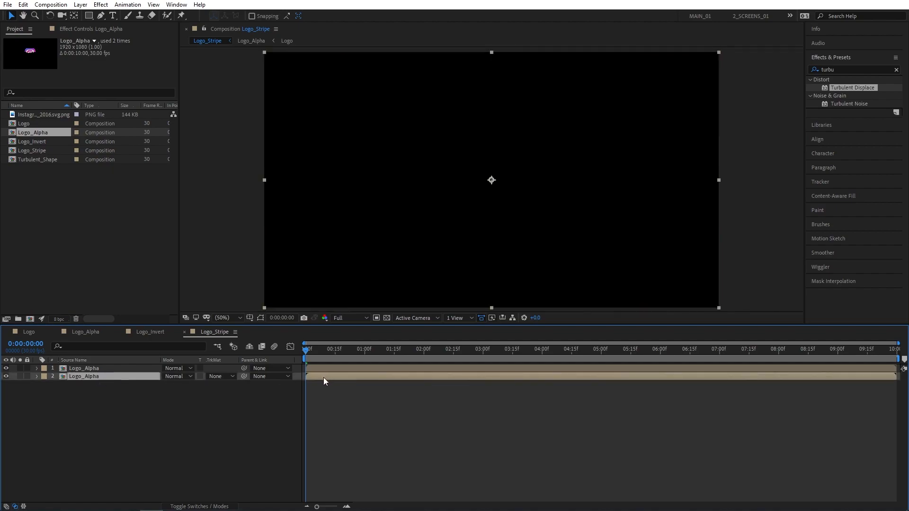
{"action": "left_click_drag", "start_coordinate": [318, 377], "coordinate": [442, 356]}
- Set the lower Logo_Alpha layer's track matte to Alpha Inverted using the upper copy, and inspect the logo's outer edge up close
{"action": "left_click", "coordinate": [220, 376]}
{"action": "left_click", "coordinate": [239, 410]}
{"action": "key", "text": "period"}
{"action": "key", "text": "period"}
{"action": "key", "text": "period"}
{"action": "key", "text": "period"}
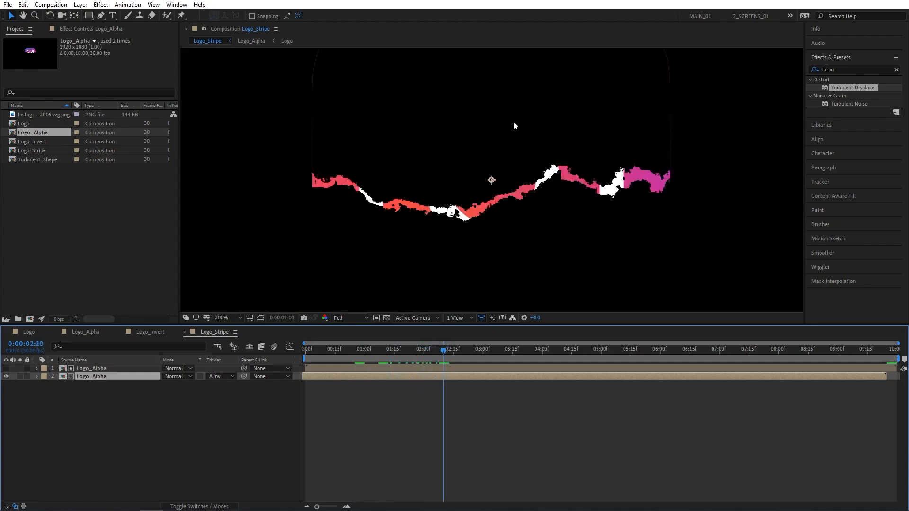
{"action": "left_click_drag", "start_coordinate": [514, 122], "coordinate": [485, 241]}
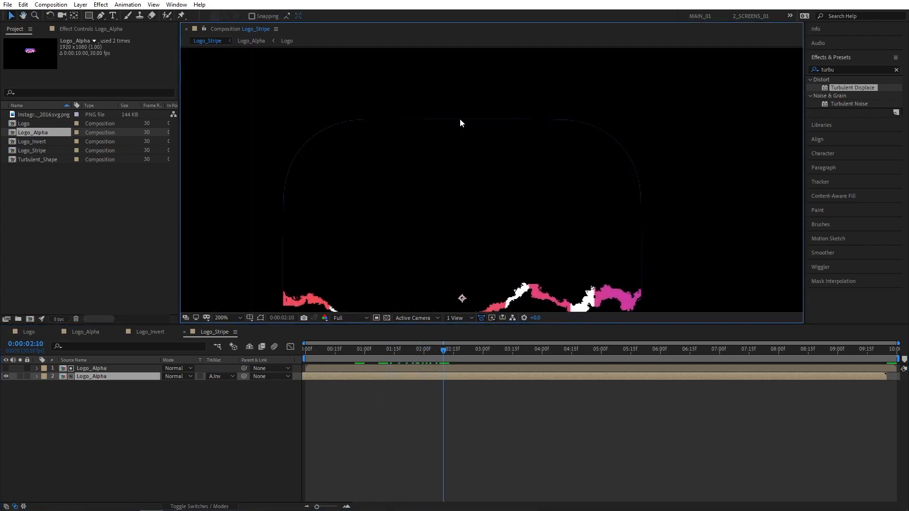
- Apply Simple Choker to the upper Logo_Alpha matte layer and set its Choke Matte to -2
{"action": "double_click", "coordinate": [852, 70]}
{"action": "type", "text": "simp"}
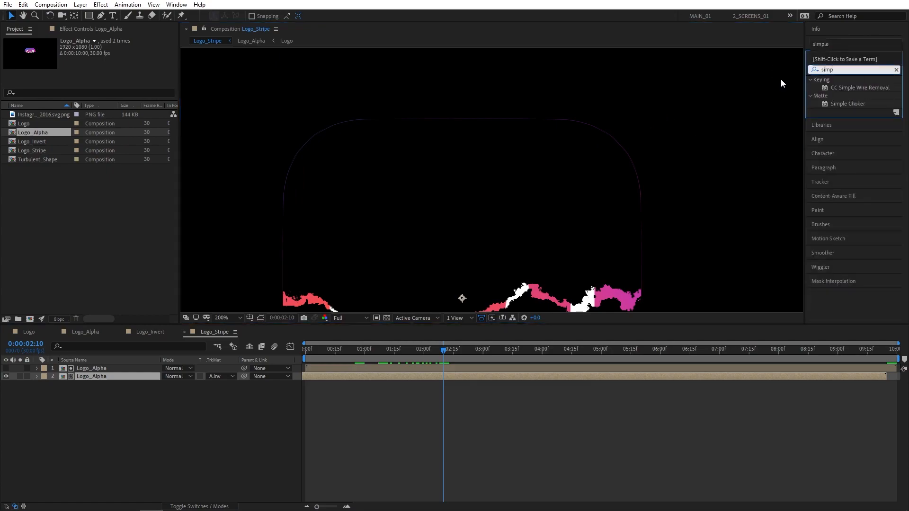
{"action": "left_click_drag", "start_coordinate": [857, 107], "coordinate": [114, 368]}
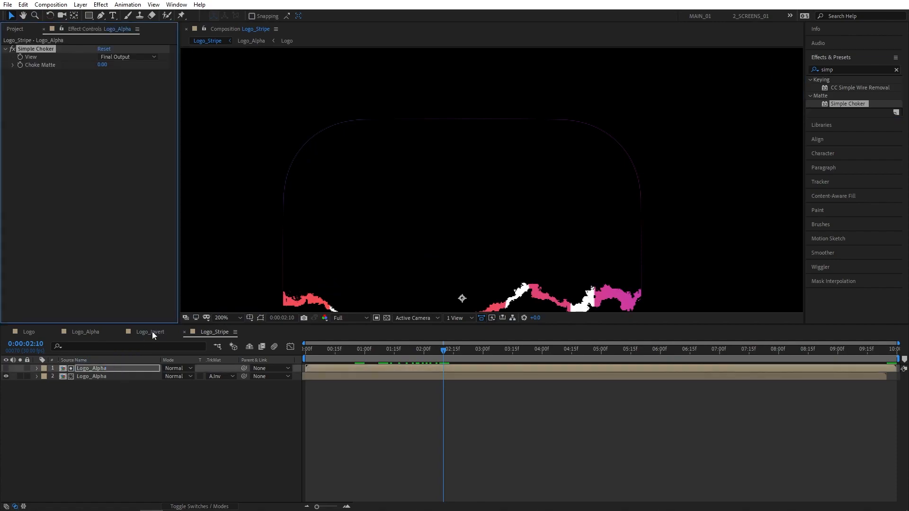
{"action": "left_click", "coordinate": [103, 65]}
{"action": "type", "text": "-2"}
{"action": "key", "text": "Return"}
{"action": "key", "text": "shift+slash"}
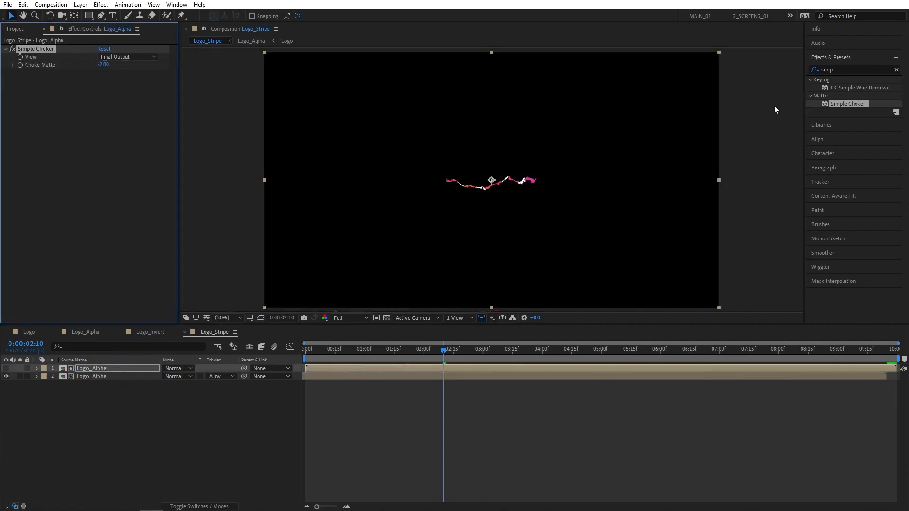
{"action": "left_click", "coordinate": [141, 352]}
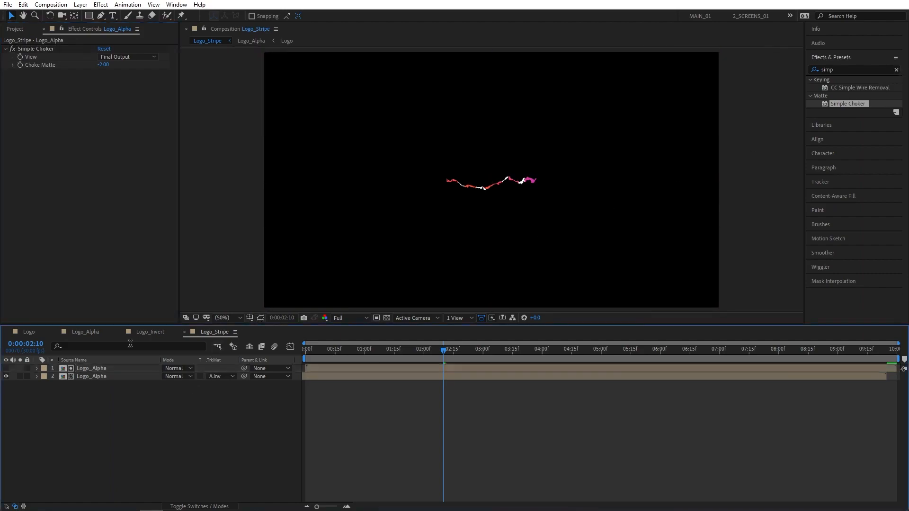
- Create a composition named Emitter and place Logo_Stripe in it with Turbulent_Shape above
{"action": "left_click", "coordinate": [21, 32]}
{"action": "left_click", "coordinate": [73, 191]}
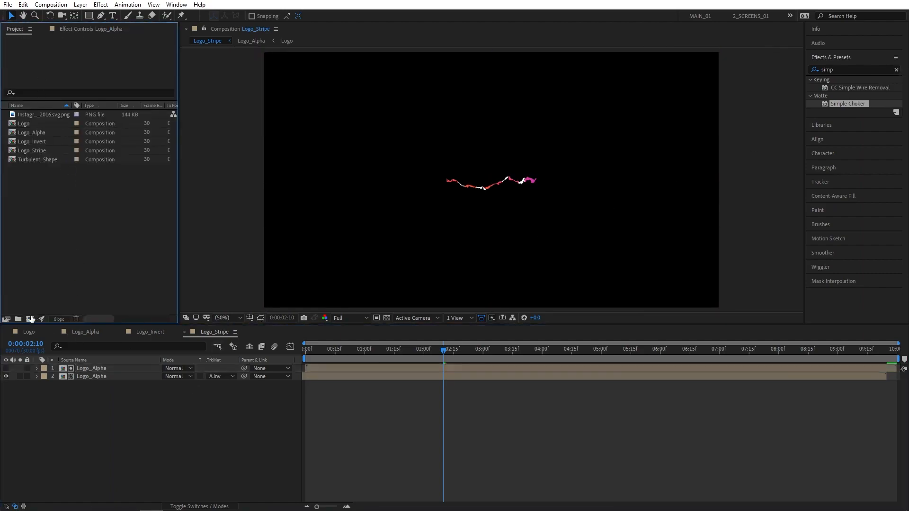
{"action": "left_click", "coordinate": [30, 319]}
{"action": "type", "text": "Emitter"}
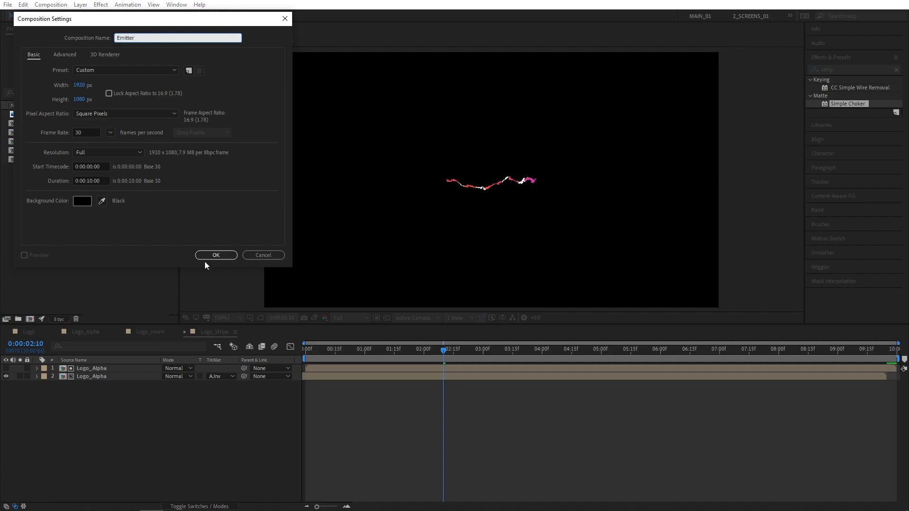
{"action": "left_click", "coordinate": [207, 258]}
{"action": "left_click_drag", "start_coordinate": [30, 160], "coordinate": [91, 407]}
{"action": "left_click_drag", "start_coordinate": [35, 169], "coordinate": [123, 374]}
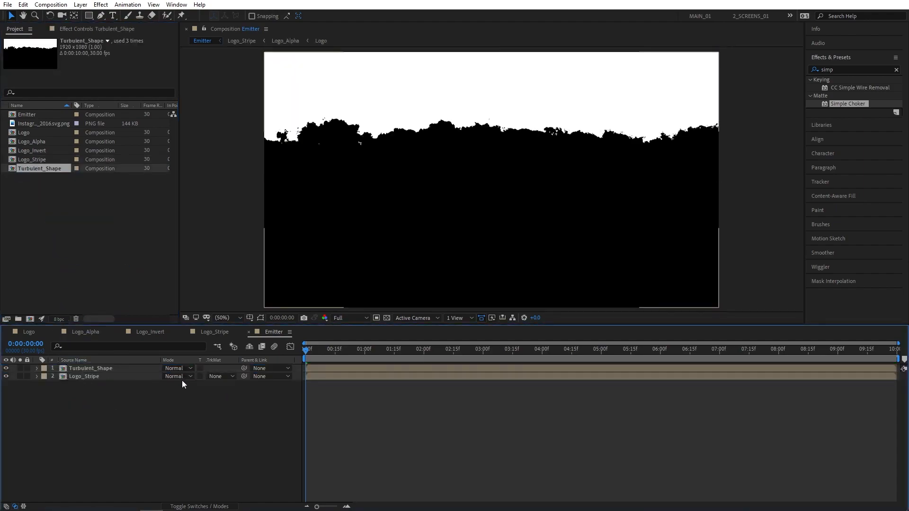
- Set the Logo_Stripe layer's track matte to Alpha Inverted using Turbulent_Shape, and preview the stripe up to about 0:00:03:05
{"action": "left_click", "coordinate": [220, 376]}
{"action": "left_click", "coordinate": [229, 413]}
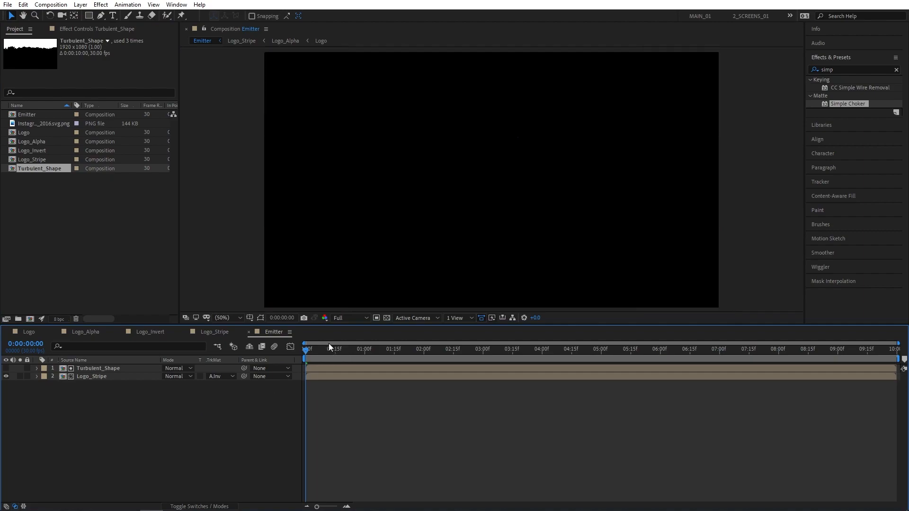
{"action": "left_click_drag", "start_coordinate": [328, 348], "coordinate": [493, 353]}
- Create a new 1920 x 1080, 10-second composition named Particles
{"action": "left_click", "coordinate": [123, 277]}
{"action": "left_click", "coordinate": [31, 319]}
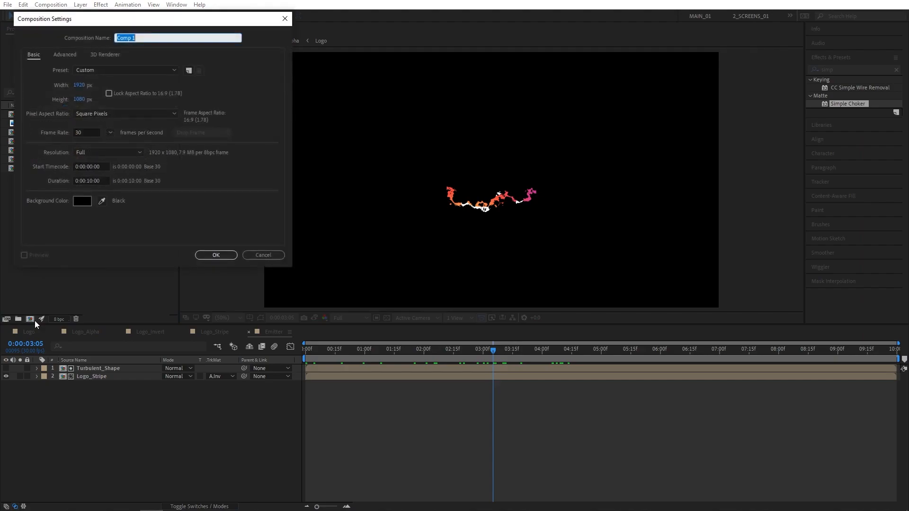
{"action": "type", "text": "Particles"}
{"action": "key", "text": "Return"}
{"action": "left_click", "coordinate": [80, 242]}
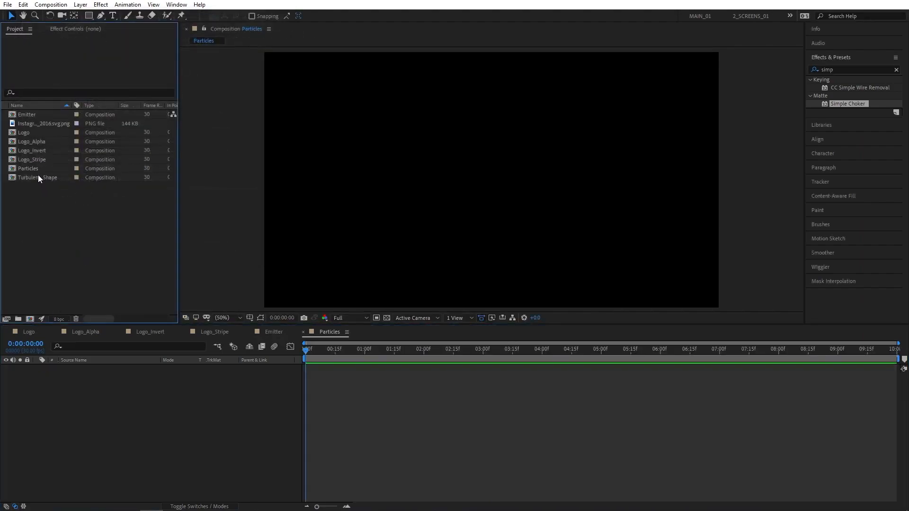
- Place the Emitter composition in the Particles composition and make it a 3D layer
{"action": "left_click_drag", "start_coordinate": [24, 114], "coordinate": [69, 387]}
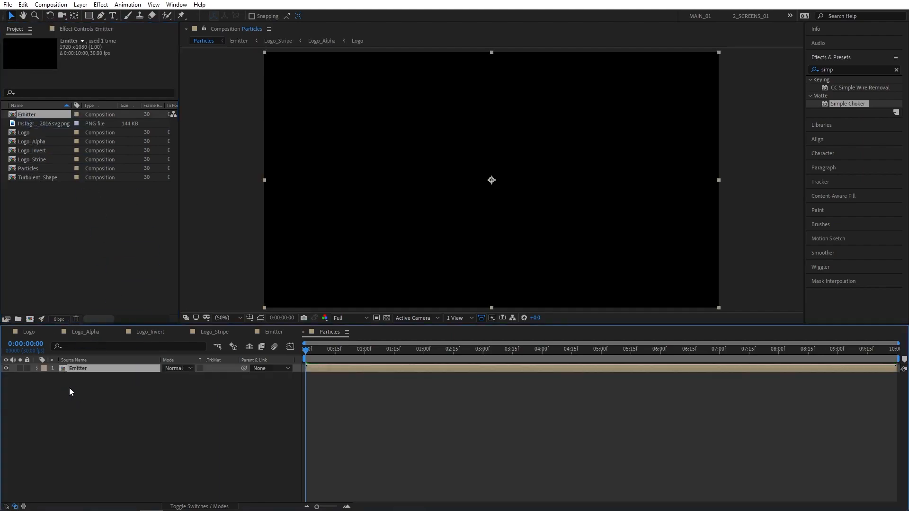
{"action": "left_click", "coordinate": [207, 506]}
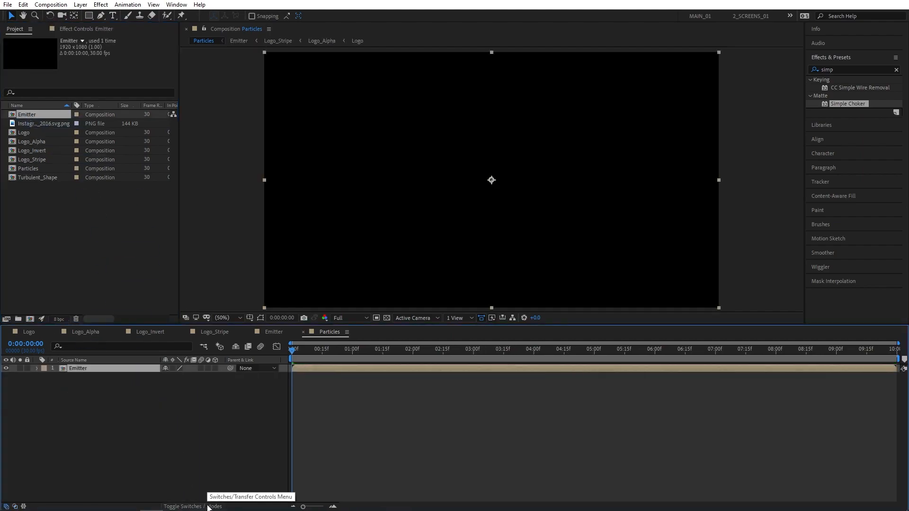
{"action": "left_click", "coordinate": [216, 369]}
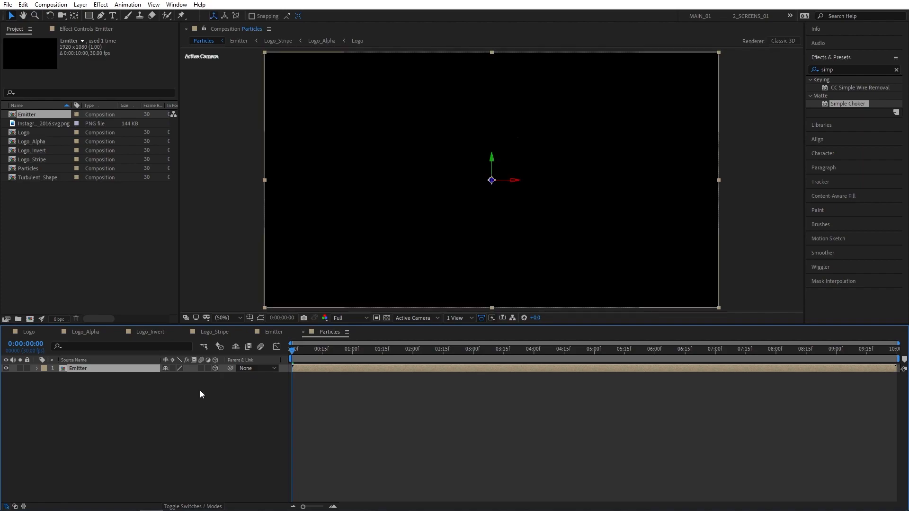
- Add a comp-sized solid layer named Particles above the Emitter layer
{"action": "right_click", "coordinate": [90, 408]}
{"action": "mouse_move", "coordinate": [129, 305]}
{"action": "left_click", "coordinate": [239, 325]}
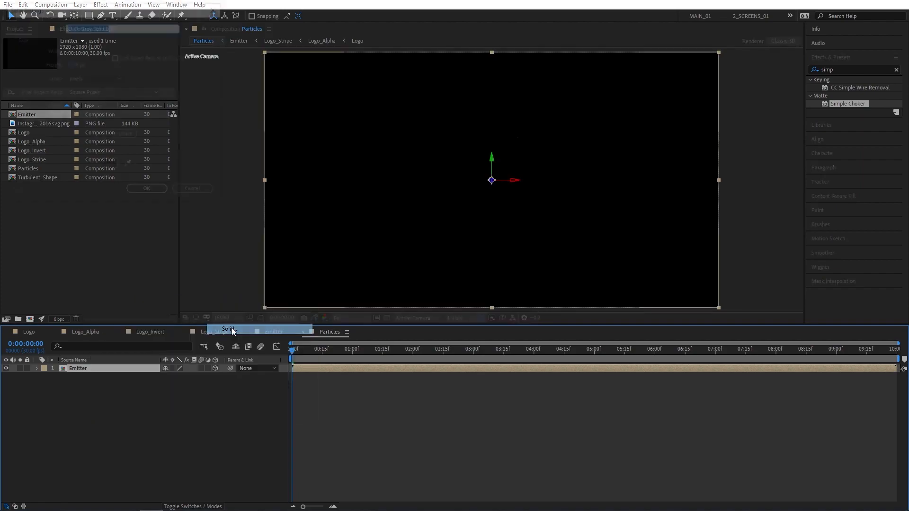
{"action": "type", "text": "Particles"}
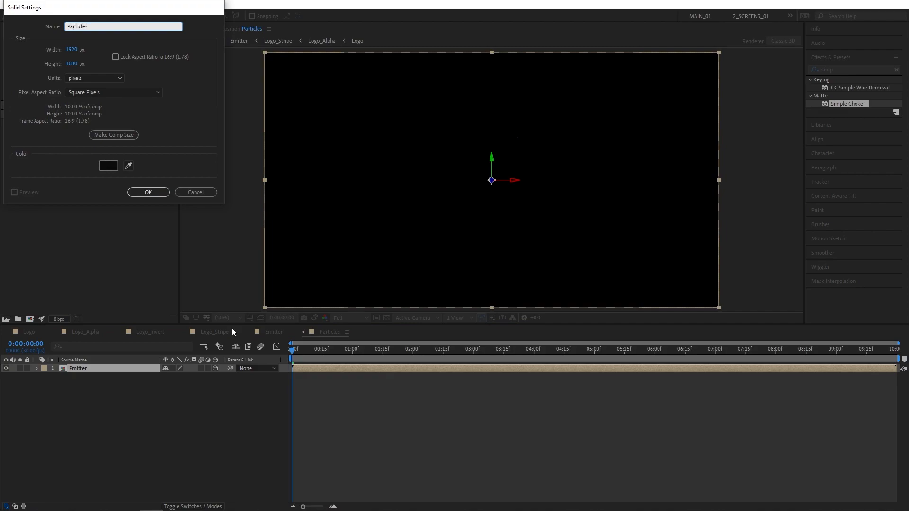
{"action": "key", "text": "Return"}
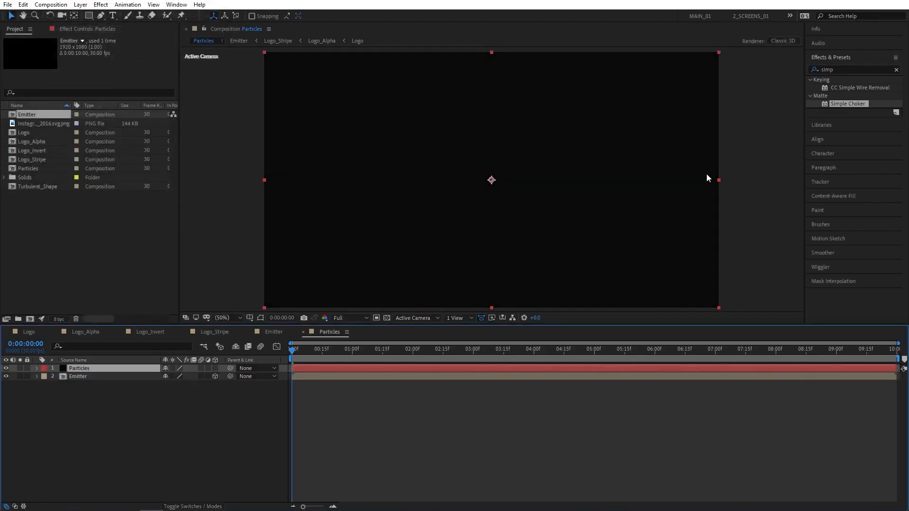
- Apply the Trapcode Particular effect to the Particles solid
{"action": "key", "text": "ctrl+a"}
{"action": "type", "text": "particu"}
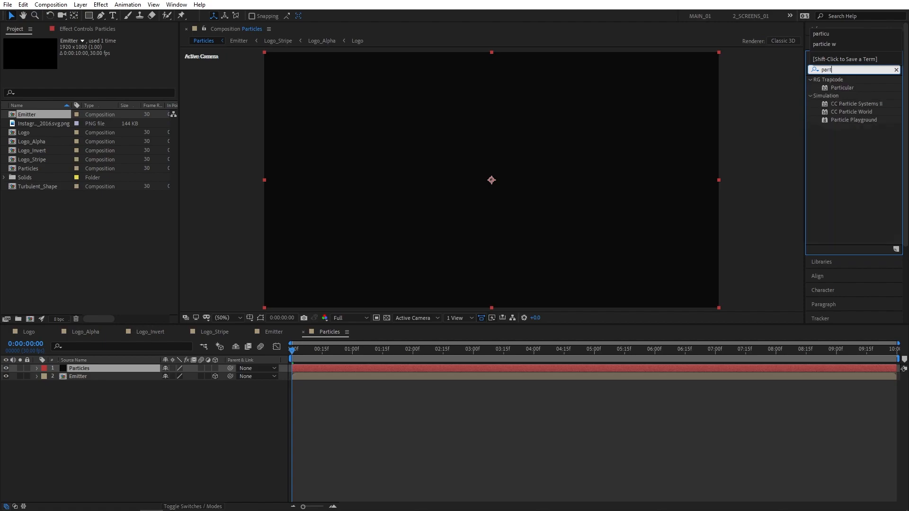
{"action": "double_click", "coordinate": [842, 88]}
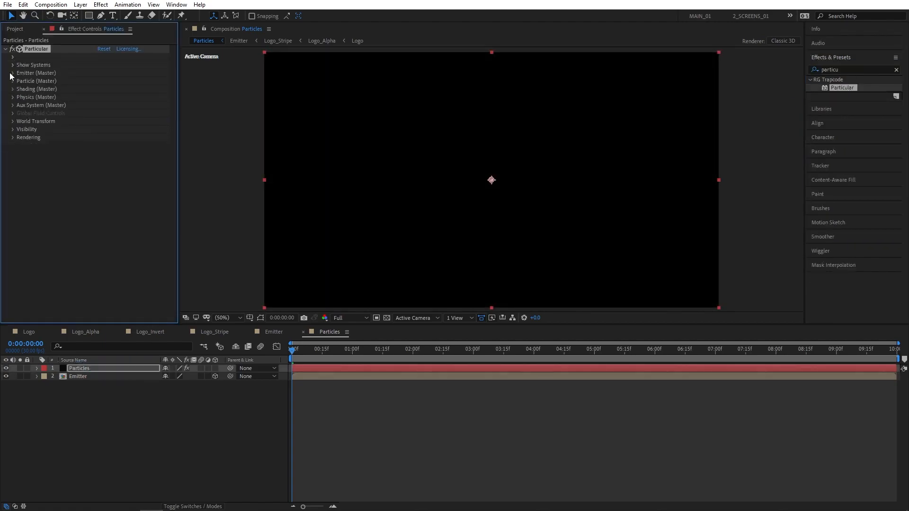
- Set Particular's emitter type to Layer and choose the Emitter layer as its layer emitter
{"action": "left_click", "coordinate": [13, 73]}
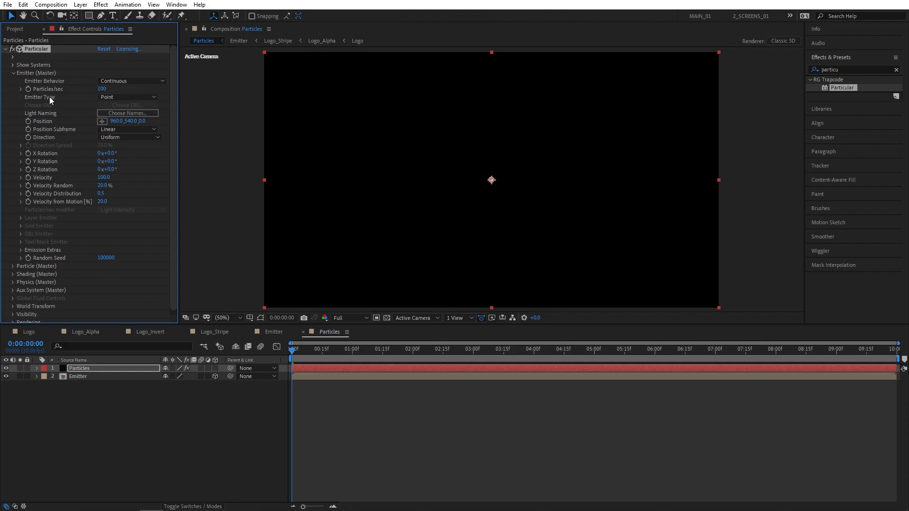
{"action": "left_click", "coordinate": [106, 96]}
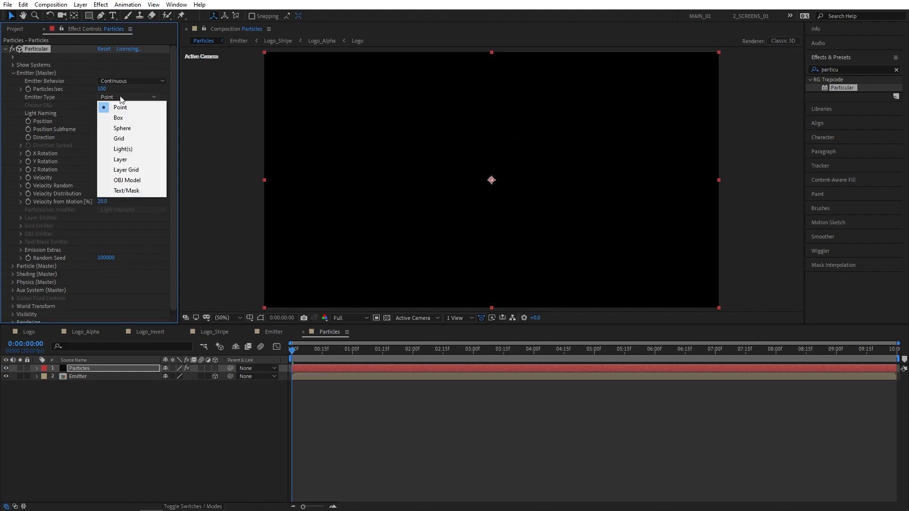
{"action": "left_click", "coordinate": [135, 160]}
{"action": "left_click", "coordinate": [20, 226]}
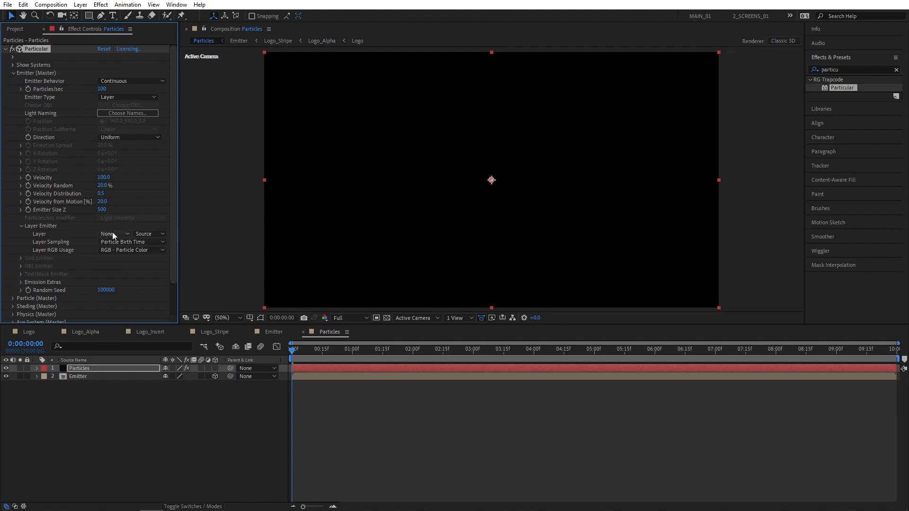
{"action": "left_click", "coordinate": [113, 233]}
{"action": "left_click", "coordinate": [132, 266]}
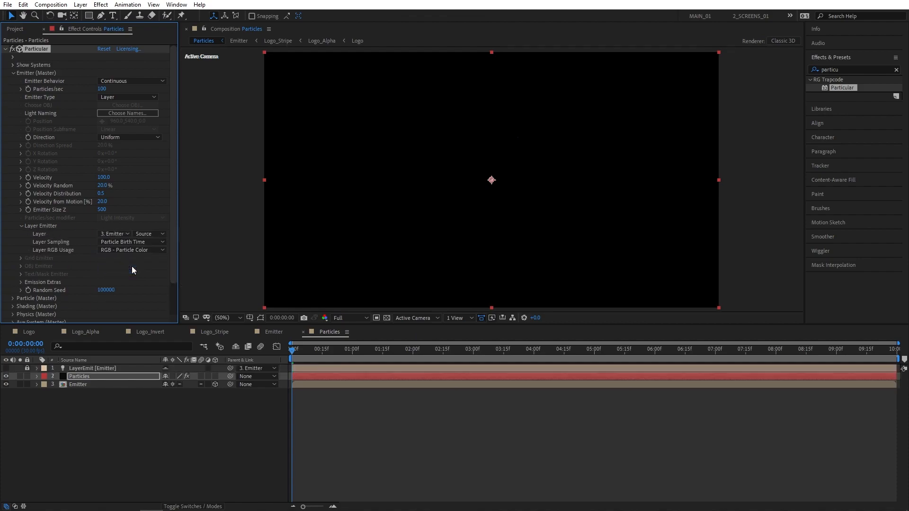
{"action": "left_click", "coordinate": [21, 225]}
- Go to about 0:00:01:23 and set Particular's Particles/sec to 500000
{"action": "left_click", "coordinate": [398, 349]}
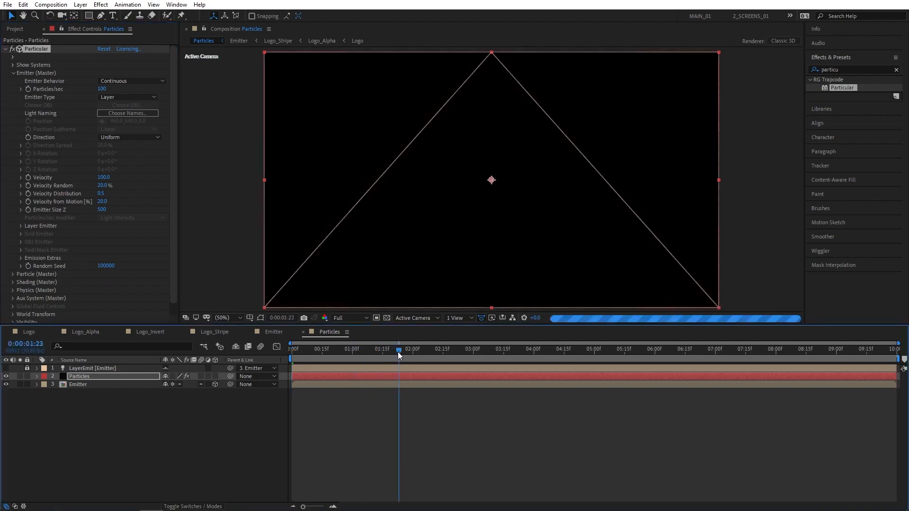
{"action": "left_click", "coordinate": [104, 89]}
{"action": "type", "text": "500000"}
{"action": "key", "text": "Return"}
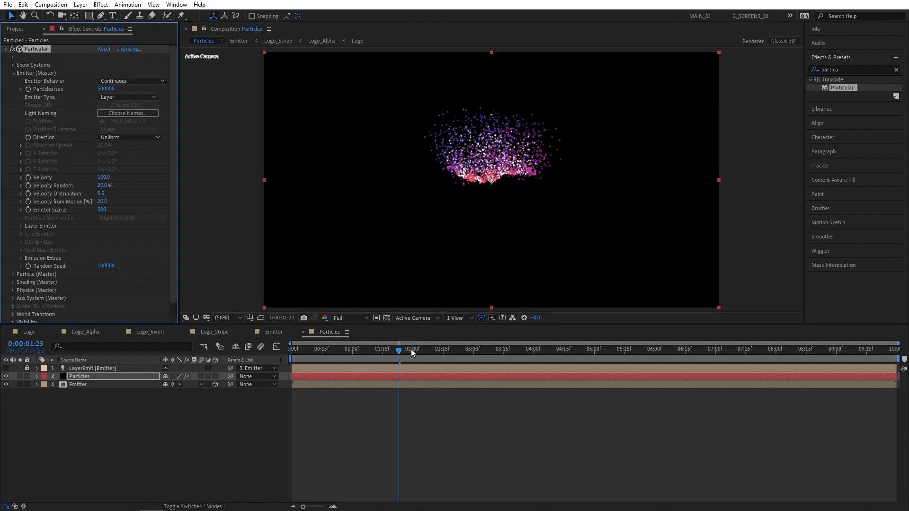
- Set the emitter's Emitter Size Z to 0 and its Velocity to 25
{"action": "left_click", "coordinate": [102, 210]}
{"action": "type", "text": "0"}
{"action": "key", "text": "Return"}
{"action": "left_click", "coordinate": [102, 177]}
{"action": "type", "text": "25"}
{"action": "key", "text": "Return"}
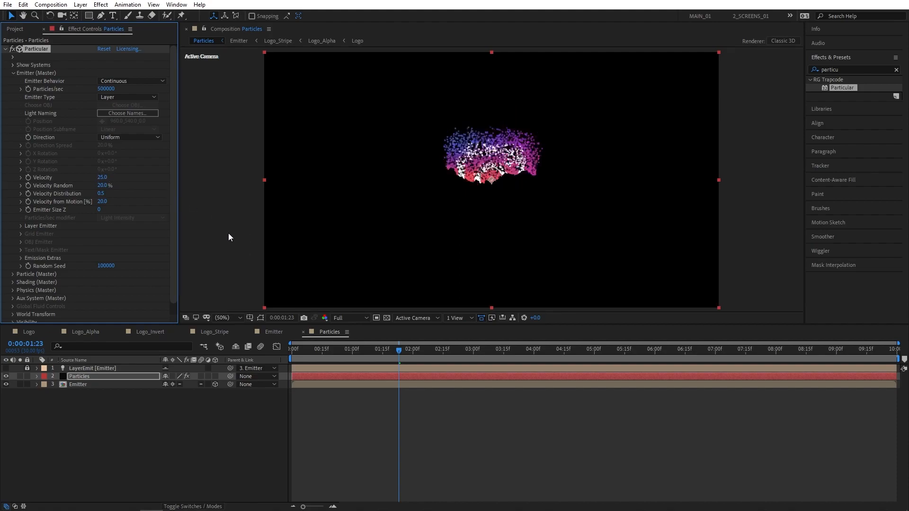
- Set the particles' Life to 2 seconds and their Sphere Feather to 0
{"action": "scroll", "coordinate": [172, 236], "scroll_direction": "down", "scroll_amount": 2}
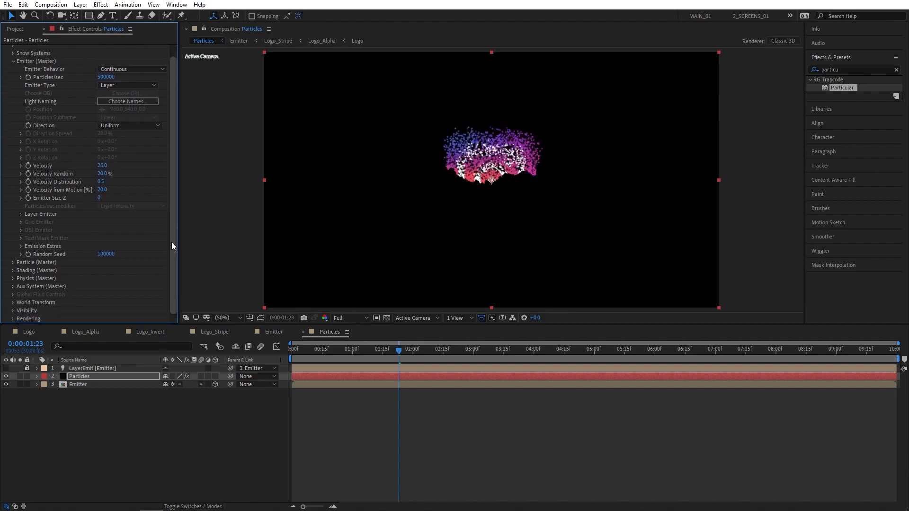
{"action": "left_click", "coordinate": [12, 262]}
{"action": "scroll", "coordinate": [163, 239], "scroll_direction": "down", "scroll_amount": 5}
{"action": "left_click", "coordinate": [101, 141]}
{"action": "type", "text": "2"}
{"action": "key", "text": "Return"}
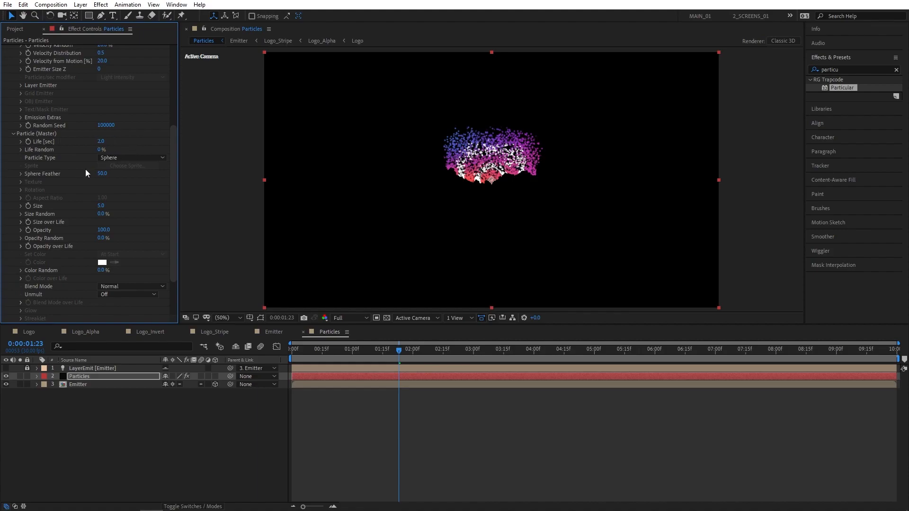
{"action": "left_click", "coordinate": [101, 173]}
{"action": "type", "text": "0"}
{"action": "key", "text": "Return"}
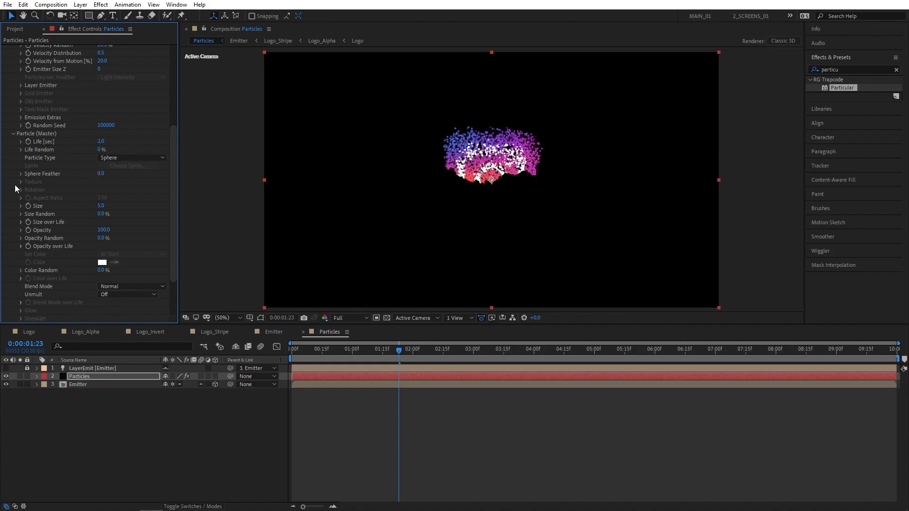
- Set the particle Size to 6 and Size Random to 100%
{"action": "left_click", "coordinate": [102, 207]}
{"action": "type", "text": "6"}
{"action": "key", "text": "Tab"}
{"action": "type", "text": "100"}
{"action": "key", "text": "Return"}
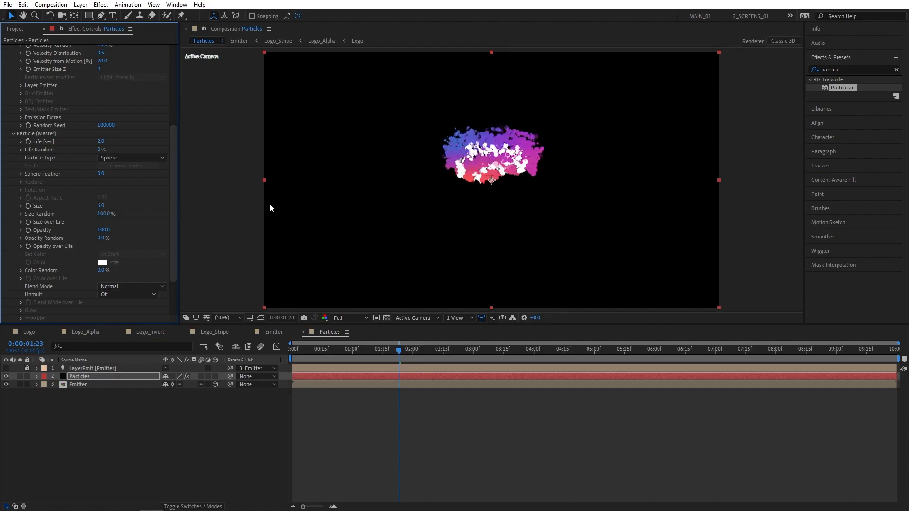
- Apply the linearly descending preset curve to the particles' Size over Life
{"action": "left_click", "coordinate": [21, 222]}
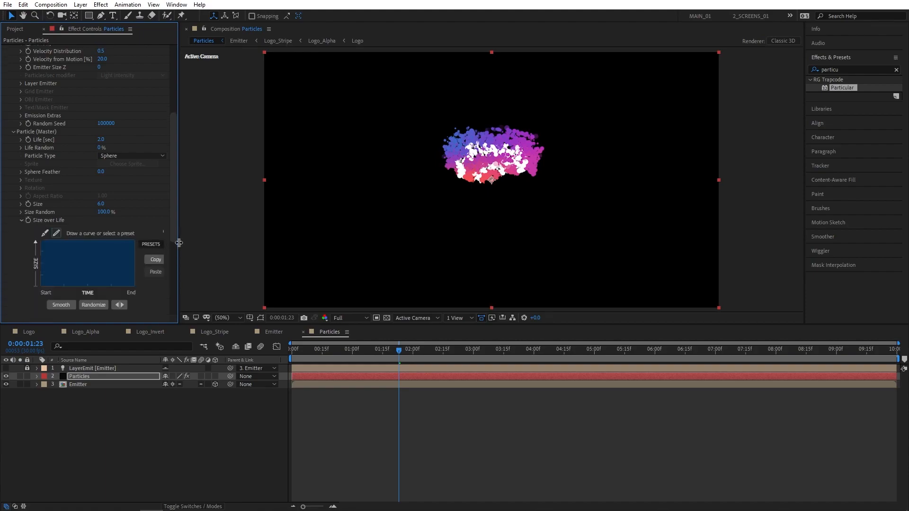
{"action": "left_click", "coordinate": [155, 245]}
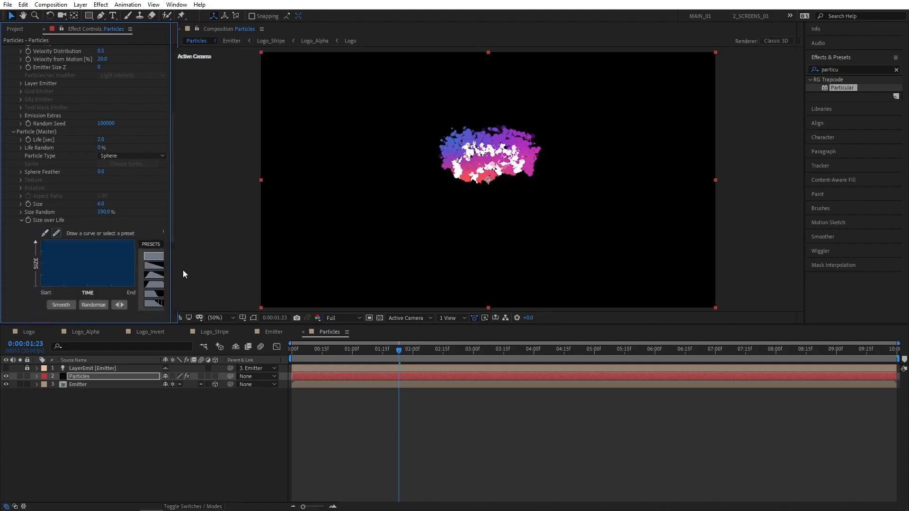
{"action": "left_click", "coordinate": [154, 266]}
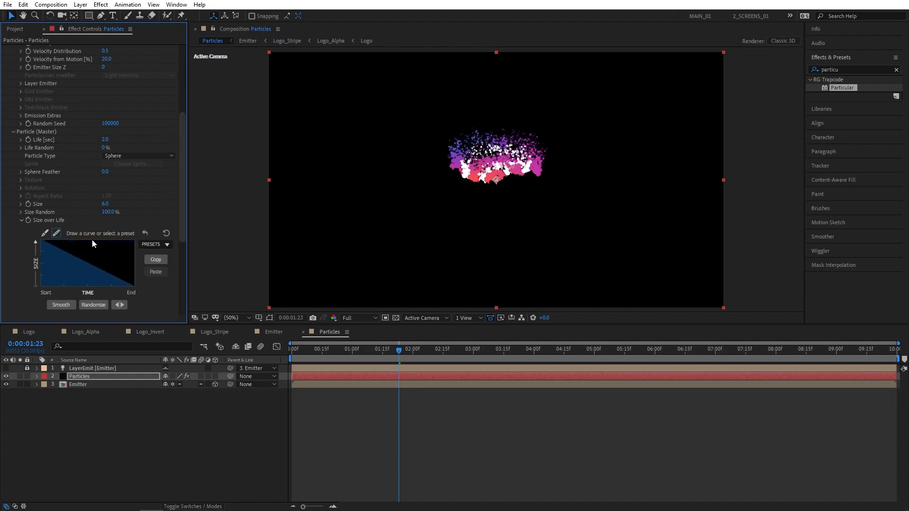
{"action": "left_click", "coordinate": [19, 220]}
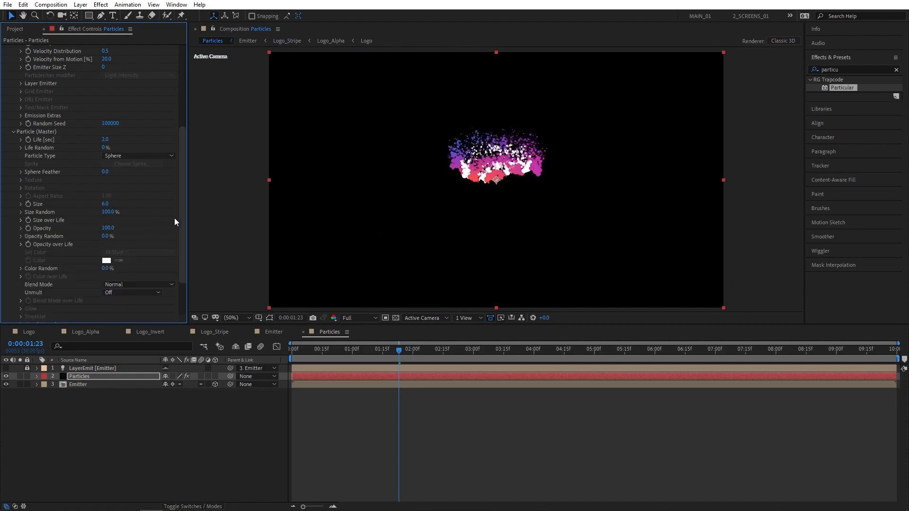
- Turn on Shadowlet for Main in Particular's master shading settings
{"action": "left_click_drag", "start_coordinate": [186, 220], "coordinate": [189, 254]}
{"action": "left_click", "coordinate": [13, 271]}
{"action": "scroll", "coordinate": [123, 260], "scroll_direction": "down", "scroll_amount": 2}
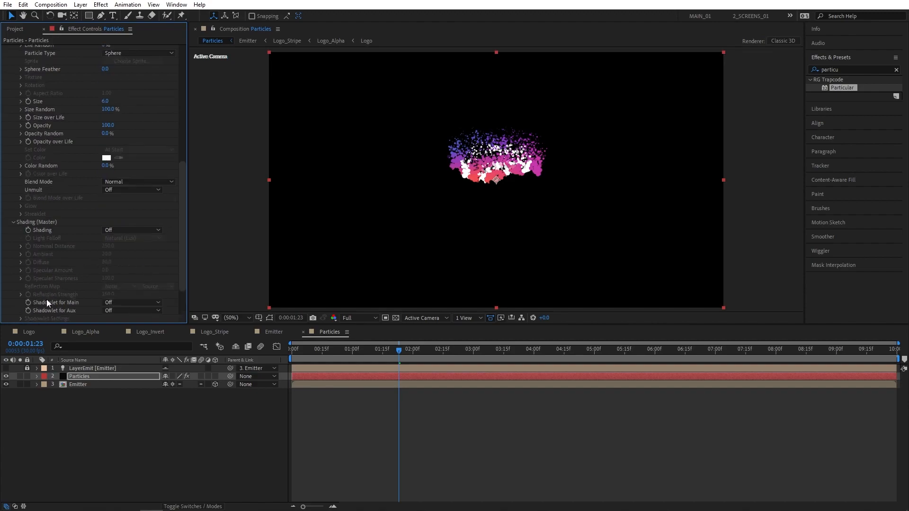
{"action": "left_click", "coordinate": [109, 303]}
{"action": "left_click", "coordinate": [124, 322]}
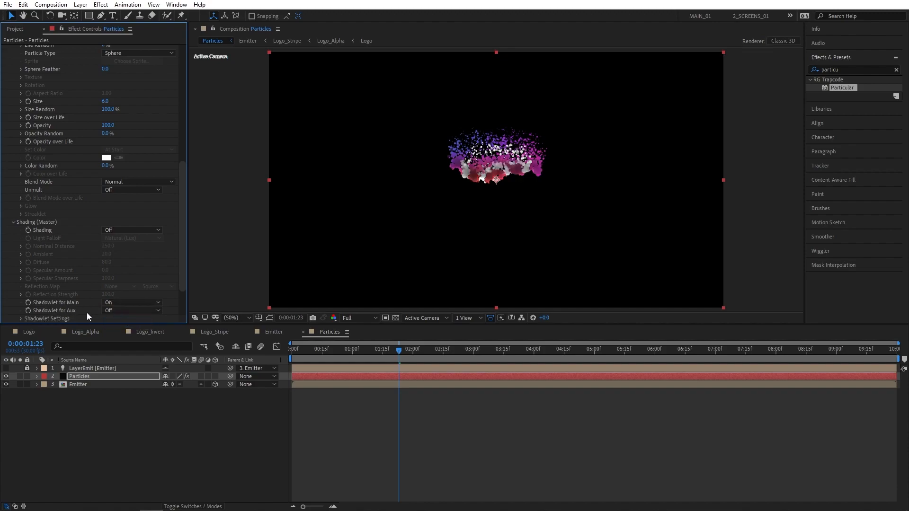
- Turn on Shadowlet for Aux in Particular's master shading settings
{"action": "left_click", "coordinate": [119, 311]}
{"action": "left_click", "coordinate": [125, 332]}
{"action": "left_click", "coordinate": [13, 221]}
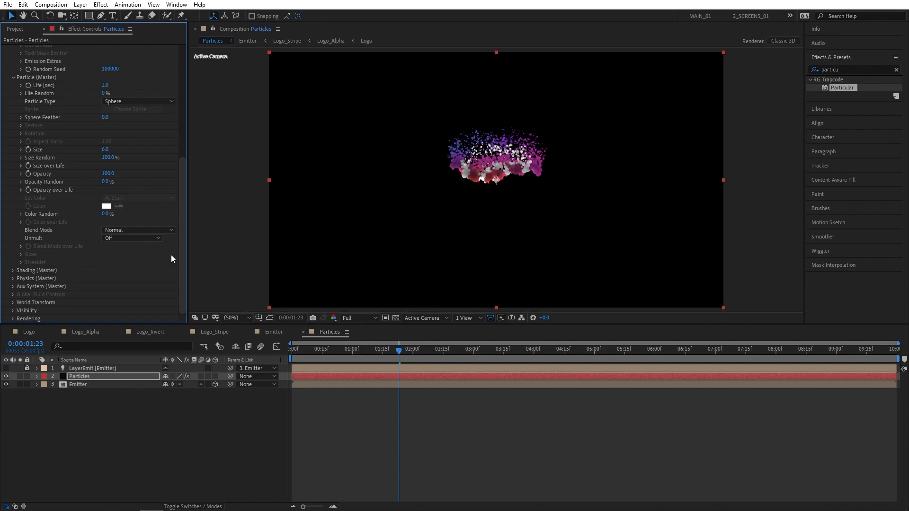
- Set the Turbulence Field's Affect Position to 300 in Particular's master Air physics settings
{"action": "left_click", "coordinate": [13, 279]}
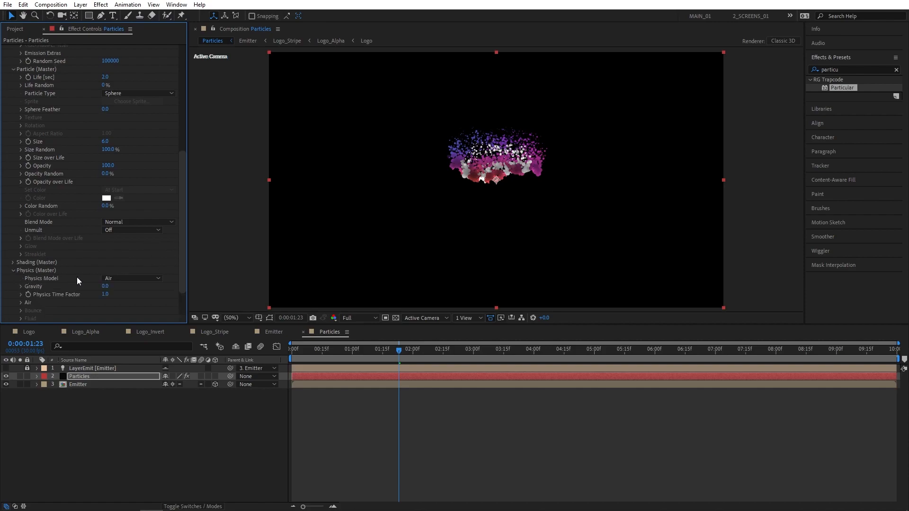
{"action": "left_click", "coordinate": [20, 303]}
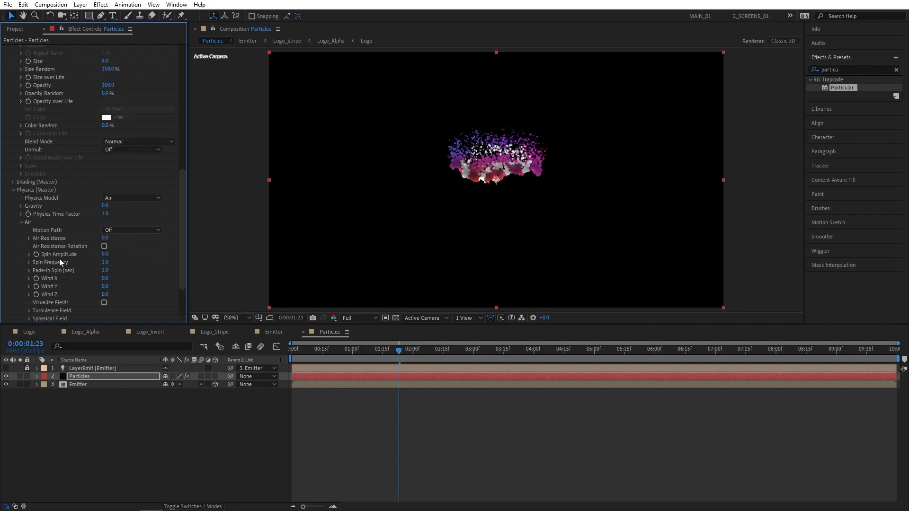
{"action": "scroll", "coordinate": [40, 265], "scroll_direction": "down", "scroll_amount": 2}
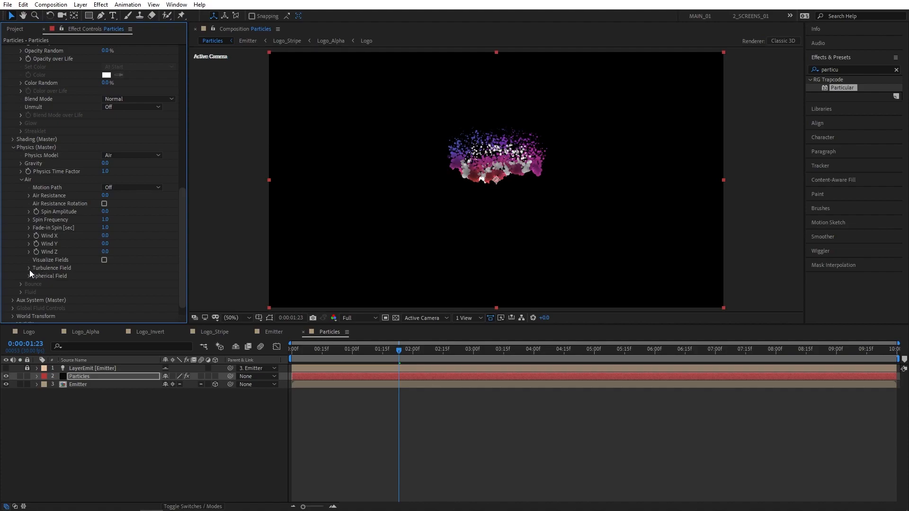
{"action": "left_click", "coordinate": [29, 269]}
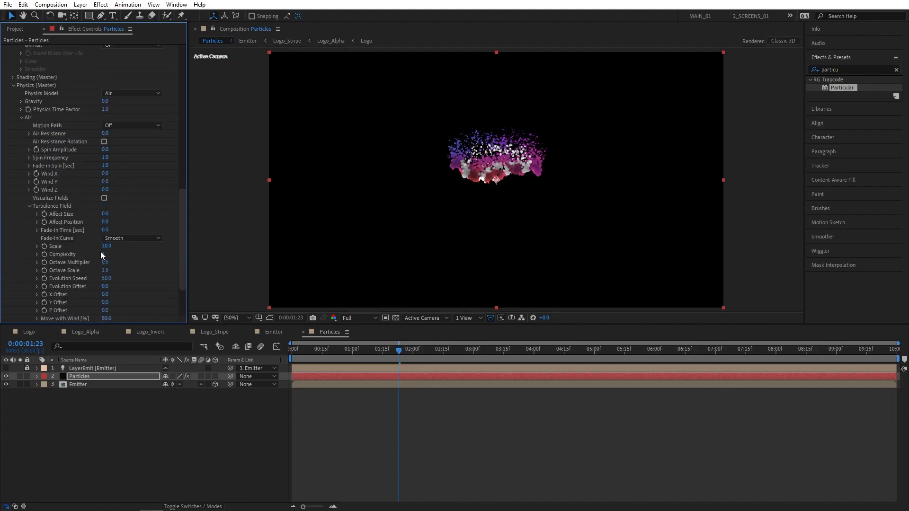
{"action": "left_click", "coordinate": [106, 222]}
{"action": "type", "text": "300"}
{"action": "key", "text": "Return"}
{"action": "left_click_drag", "start_coordinate": [181, 251], "coordinate": [182, 257]}
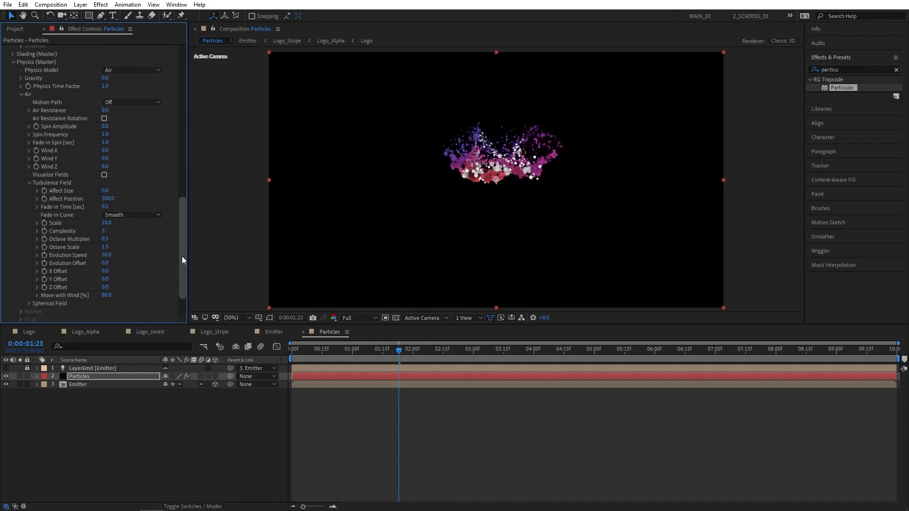
{"action": "left_click", "coordinate": [13, 62]}
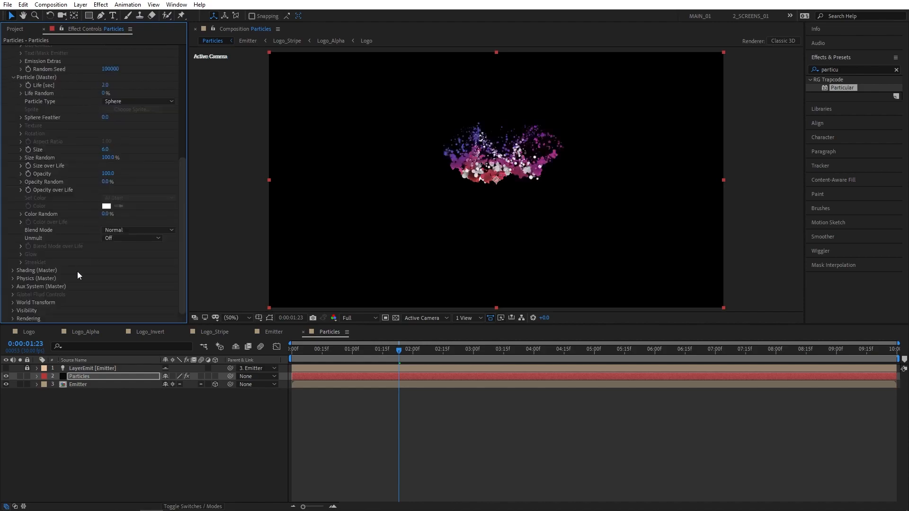
- Turn on Motion Blur in Particular's rendering settings and briefly preview the particles
{"action": "left_click", "coordinate": [13, 319]}
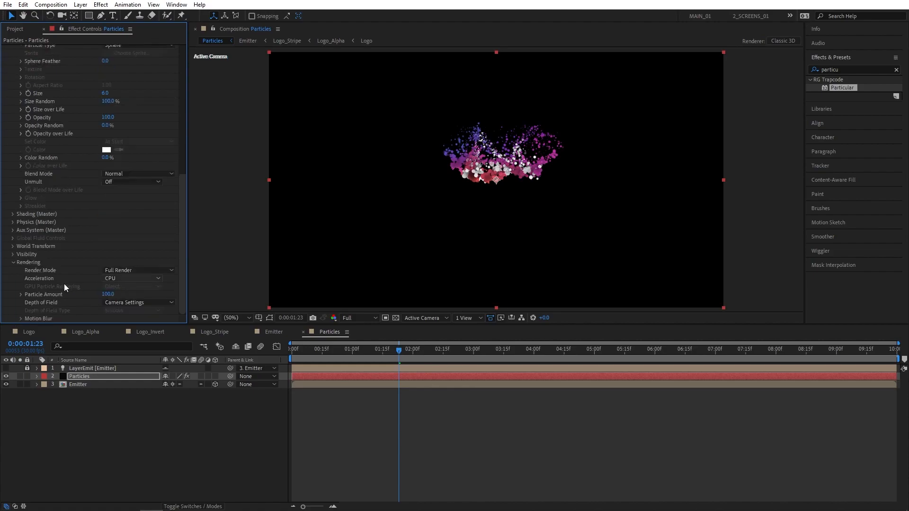
{"action": "left_click", "coordinate": [21, 320]}
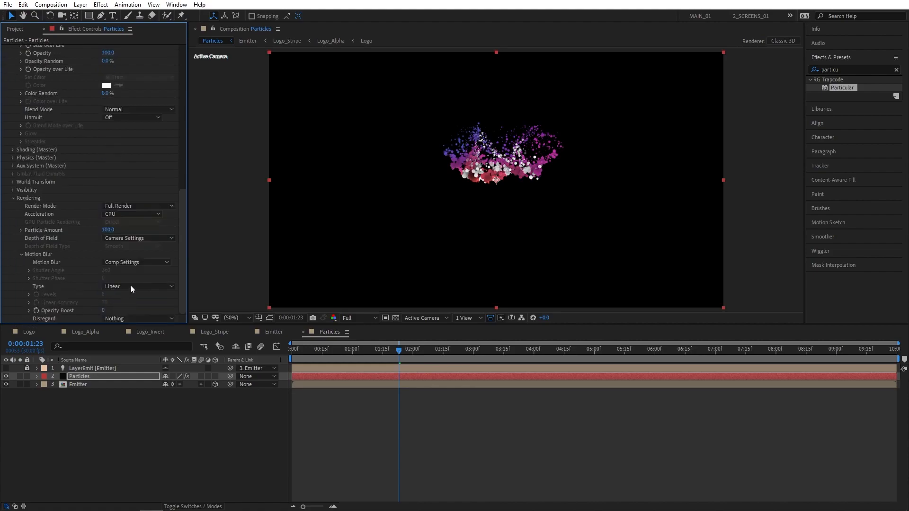
{"action": "left_click", "coordinate": [120, 263]}
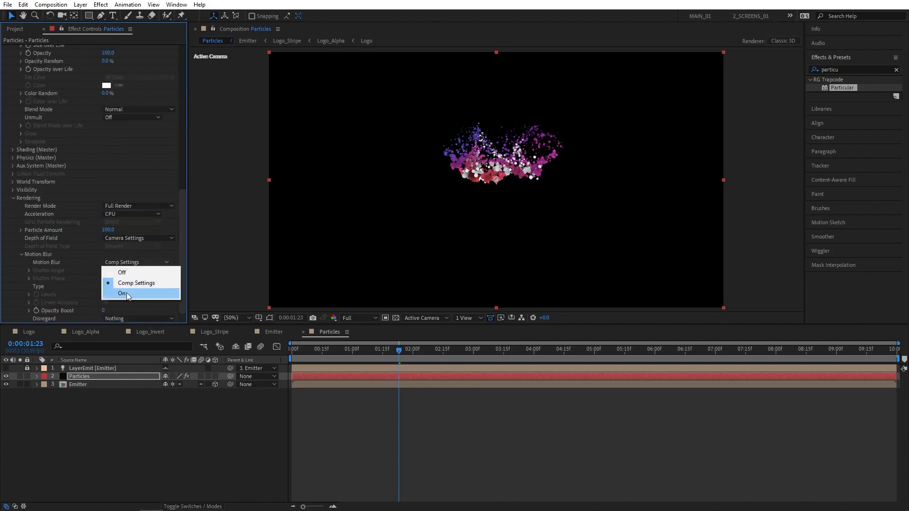
{"action": "left_click", "coordinate": [137, 294]}
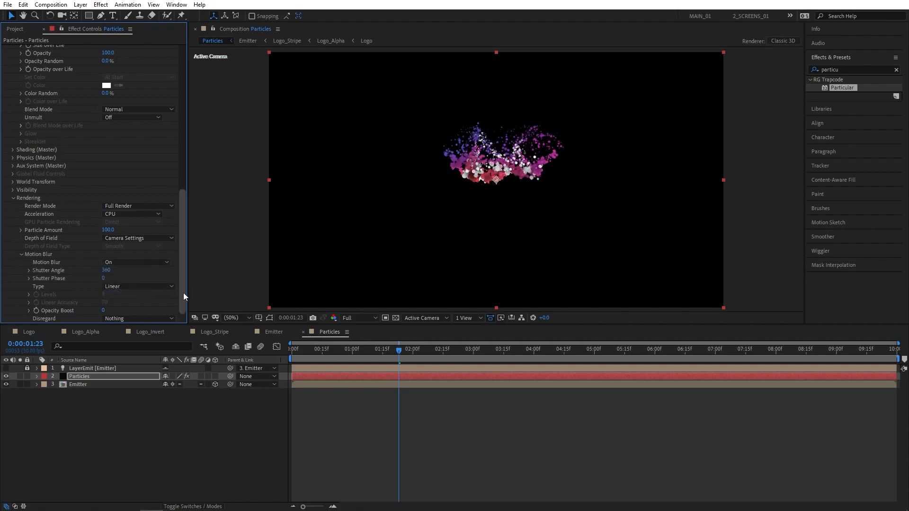
{"action": "left_click", "coordinate": [397, 353]}
{"action": "key", "text": "space"}
{"action": "key", "text": "space"}
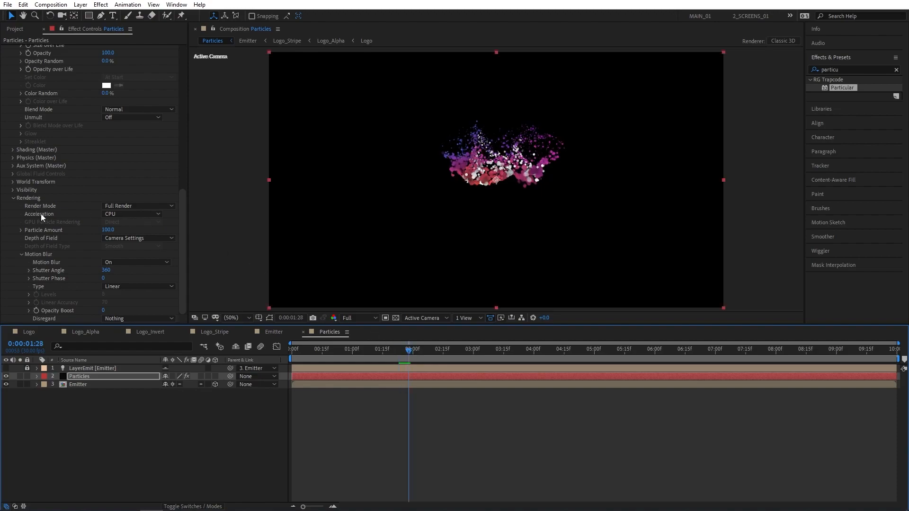
- Switch Particular's rendering Acceleration to GPU and preview the particles from 0:00:01:05
{"action": "left_click", "coordinate": [129, 214]}
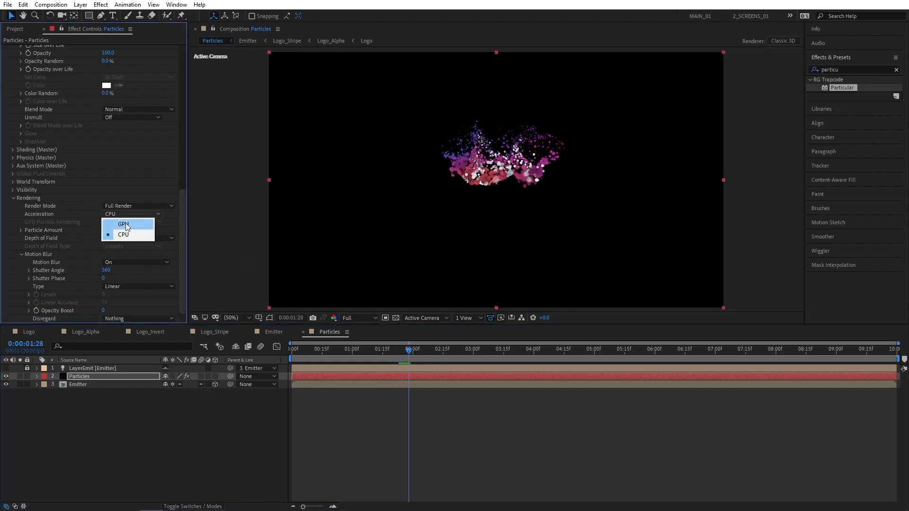
{"action": "left_click", "coordinate": [126, 223]}
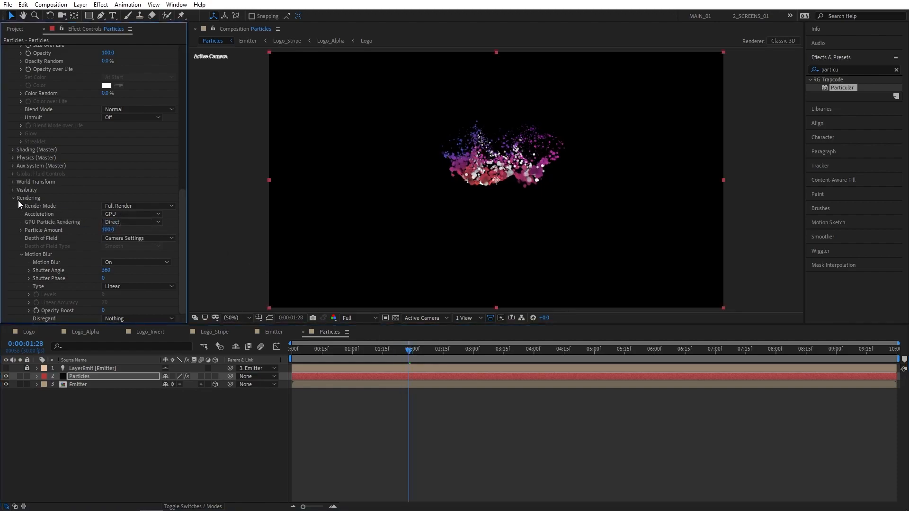
{"action": "scroll", "coordinate": [37, 204], "scroll_direction": "up", "scroll_amount": 5}
{"action": "left_click_drag", "start_coordinate": [392, 350], "coordinate": [363, 349]}
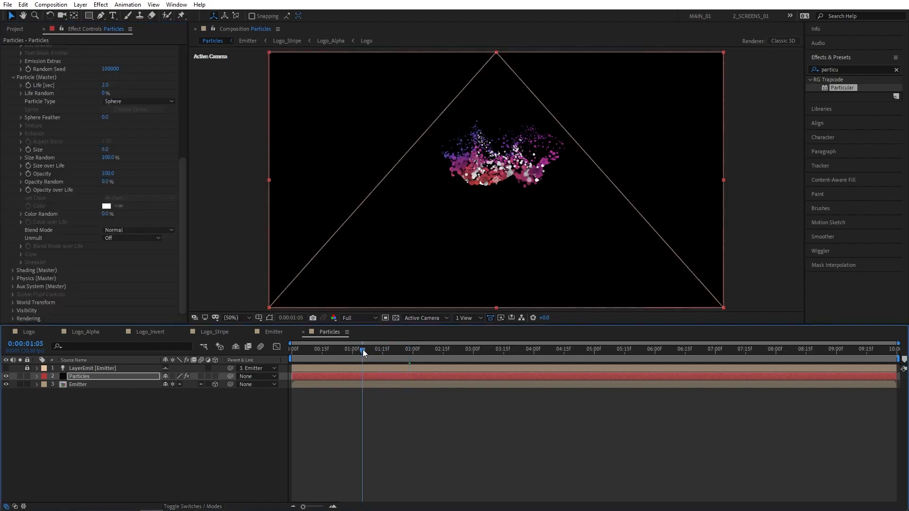
{"action": "key", "text": "space"}
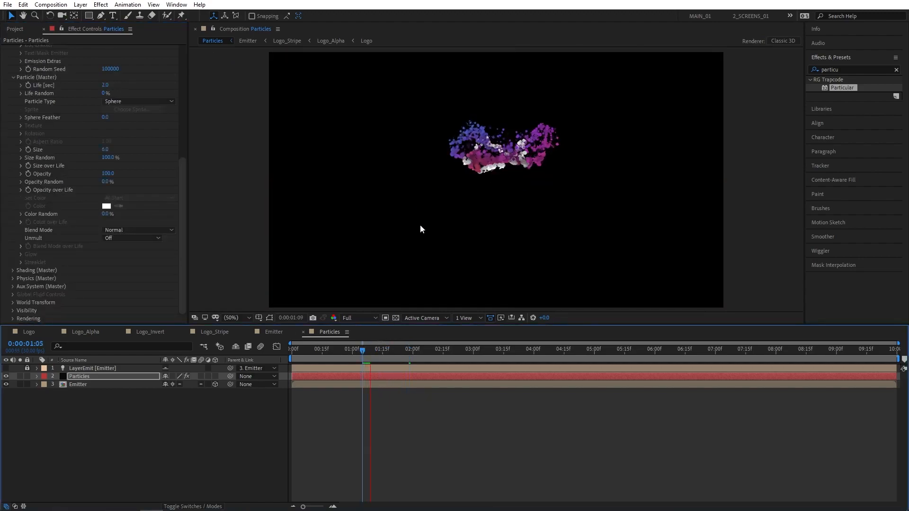
{"action": "left_click_drag", "start_coordinate": [360, 351], "coordinate": [435, 350]}
{"action": "scroll", "coordinate": [174, 99], "scroll_direction": "up", "scroll_amount": 5}
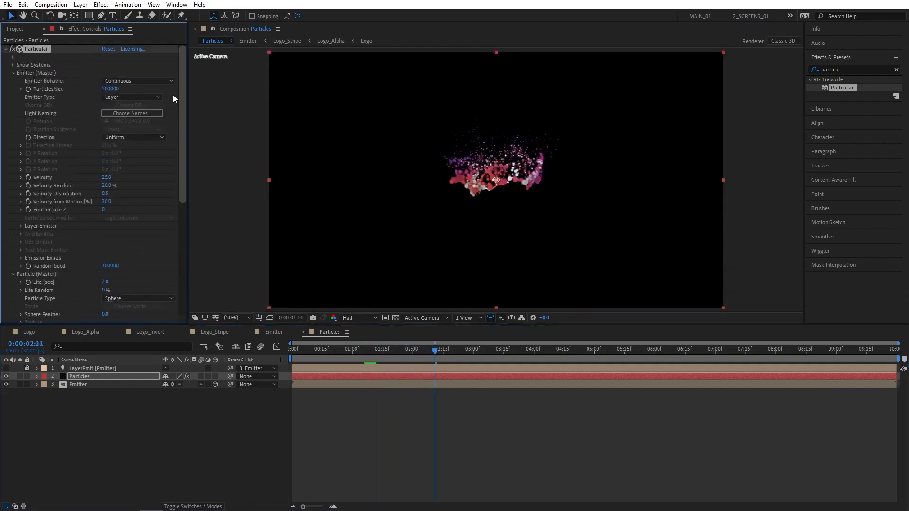
- Collapse the Particular settings and apply the CC Vector Blur effect to the Particles layer
{"action": "left_click", "coordinate": [5, 50]}
{"action": "left_click", "coordinate": [839, 69]}
{"action": "key", "text": "BackSpace"}
{"action": "key", "text": "BackSpace"}
{"action": "key", "text": "BackSpace"}
{"action": "key", "text": "BackSpace"}
{"action": "key", "text": "BackSpace"}
{"action": "key", "text": "BackSpace"}
{"action": "key", "text": "BackSpace"}
{"action": "type", "text": "vecto"}
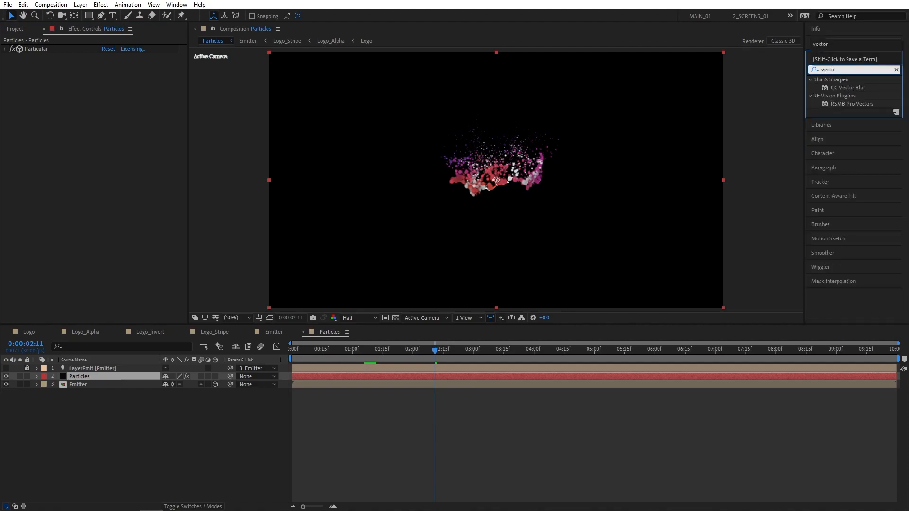
{"action": "left_click_drag", "start_coordinate": [855, 89], "coordinate": [118, 376]}
- Set the CC Vector Blur to Perpendicular type with an Amount of 15 and a Map Softness of 20
{"action": "left_click", "coordinate": [119, 65]}
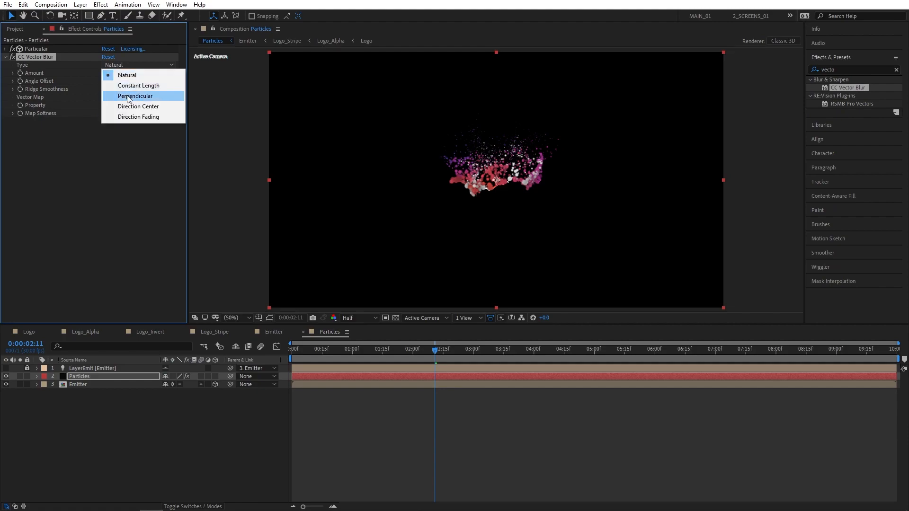
{"action": "left_click", "coordinate": [144, 96]}
{"action": "left_click", "coordinate": [102, 72]}
{"action": "type", "text": "15"}
{"action": "key", "text": "Return"}
{"action": "left_click", "coordinate": [106, 114]}
{"action": "type", "text": "20"}
{"action": "key", "text": "Return"}
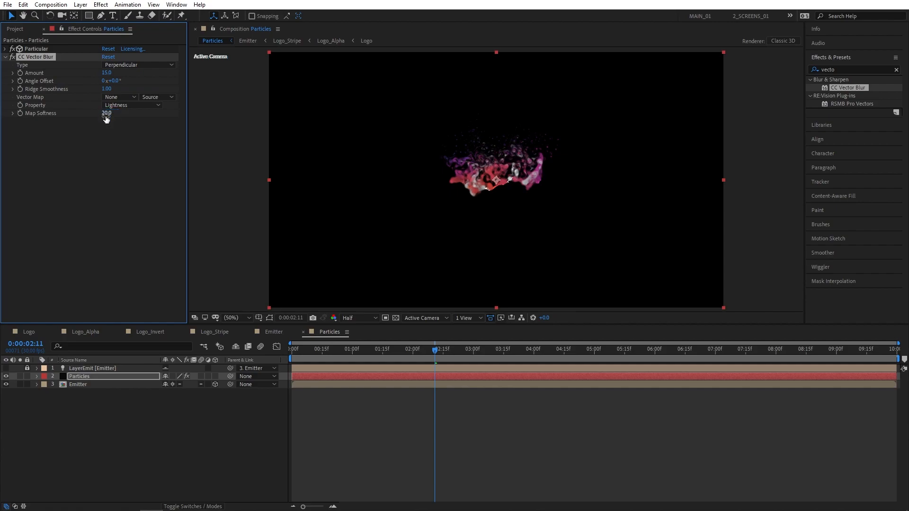
- Apply the Sharpen effect to the Particles layer with a Sharpen Amount of 100
{"action": "left_click_drag", "start_coordinate": [842, 70], "coordinate": [790, 74]}
{"action": "type", "text": "sharpe"}
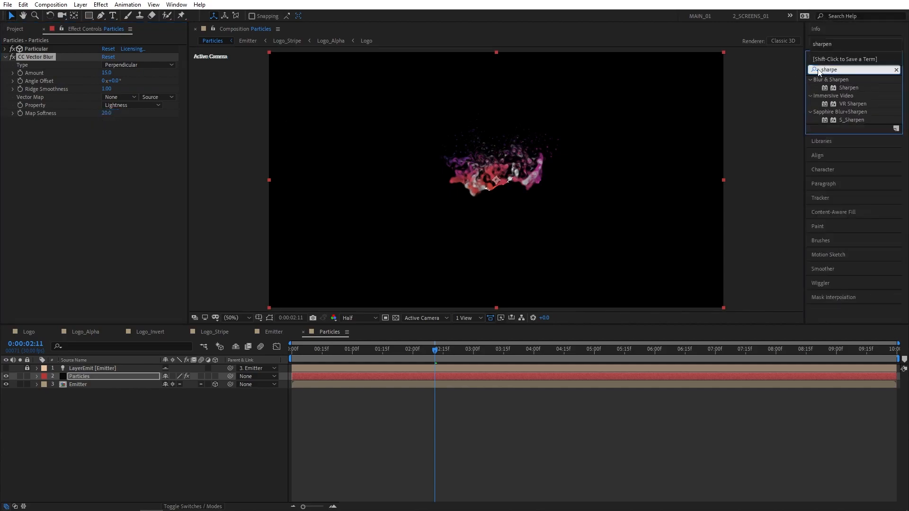
{"action": "left_click_drag", "start_coordinate": [848, 88], "coordinate": [116, 375]}
{"action": "left_click", "coordinate": [105, 129]}
{"action": "type", "text": "1"}
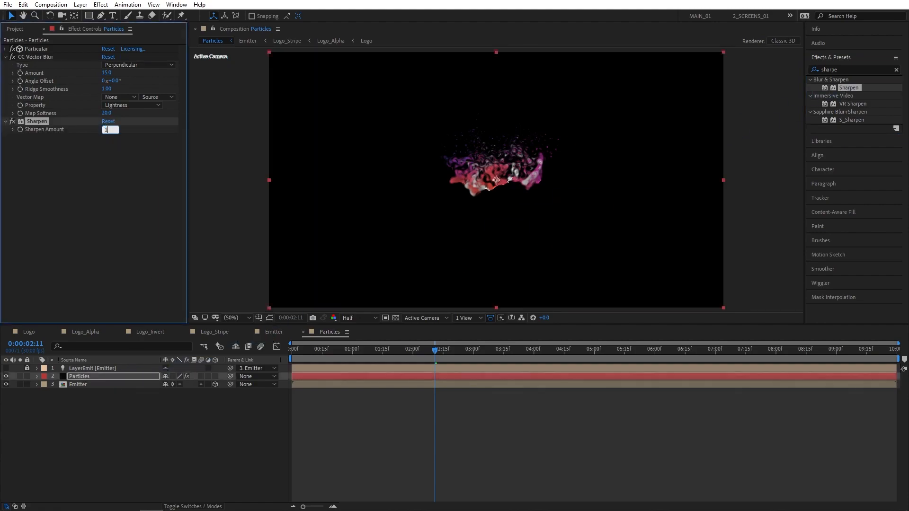
{"action": "type", "text": "00"}
{"action": "key", "text": "Return"}
- Apply the Stylize Glow effect to the Particles layer with a Glow Radius of 50
{"action": "double_click", "coordinate": [849, 71]}
{"action": "type", "text": "glow"}
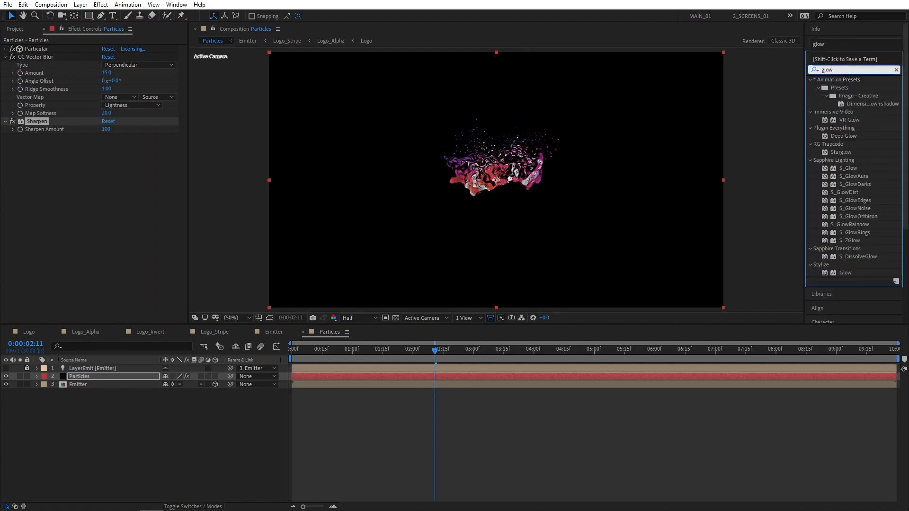
{"action": "left_click_drag", "start_coordinate": [829, 272], "coordinate": [81, 376]}
{"action": "left_click", "coordinate": [109, 161]}
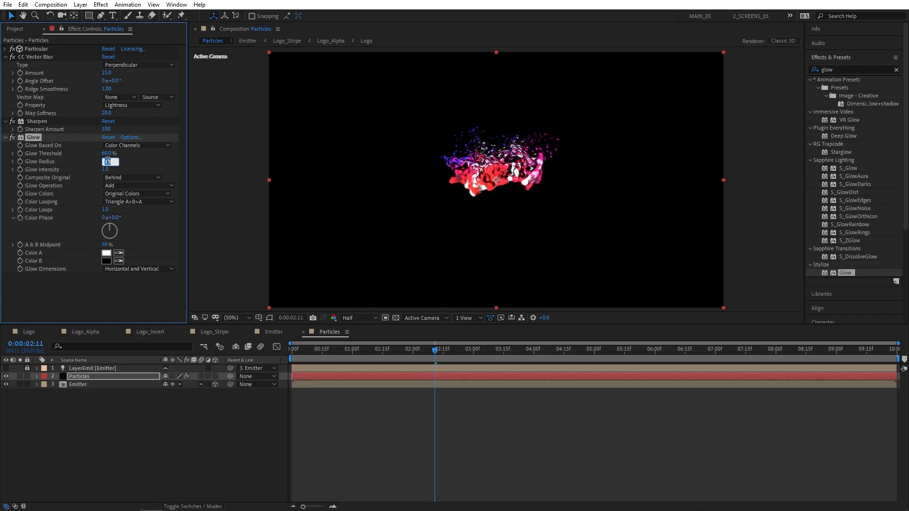
{"action": "type", "text": "50"}
{"action": "key", "text": "Return"}
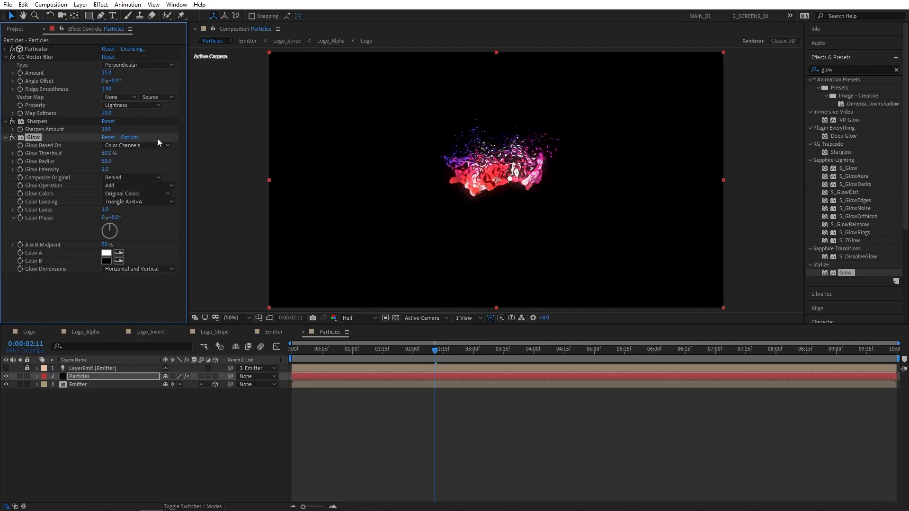
- Apply Glow to the Emitter layer with a Glow Radius of 20 and Glow Intensity of 2, and scrub through the result
{"action": "left_click_drag", "start_coordinate": [845, 273], "coordinate": [81, 385]}
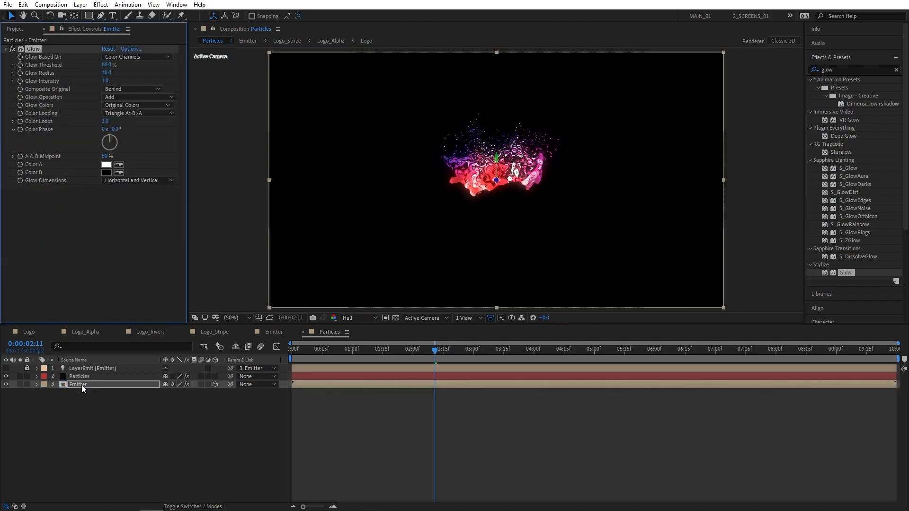
{"action": "left_click", "coordinate": [106, 73]}
{"action": "type", "text": "20"}
{"action": "key", "text": "Return"}
{"action": "left_click", "coordinate": [105, 82]}
{"action": "type", "text": "2"}
{"action": "left_click", "coordinate": [117, 244]}
{"action": "left_click_drag", "start_coordinate": [350, 360], "coordinate": [473, 356]}
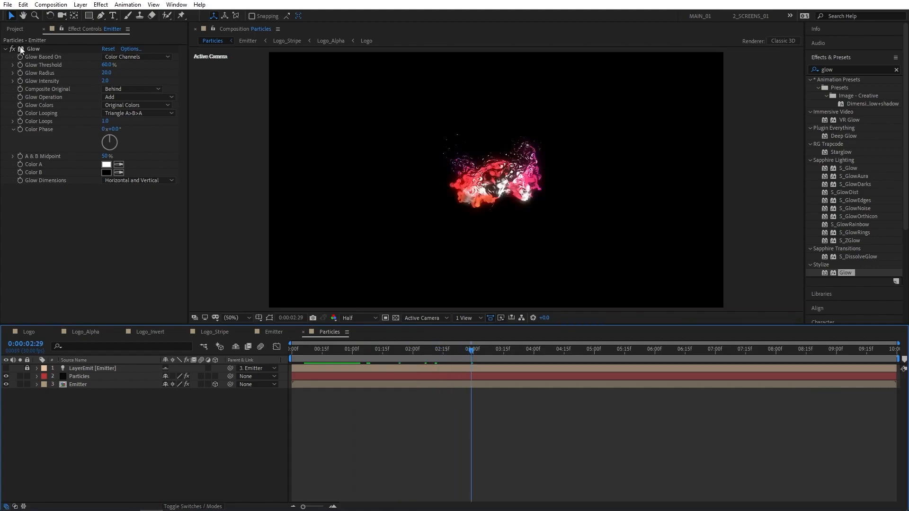
- Create a new composition named Animation, add the Particles composition to it and move to 0:00:02:06
{"action": "left_click", "coordinate": [16, 32]}
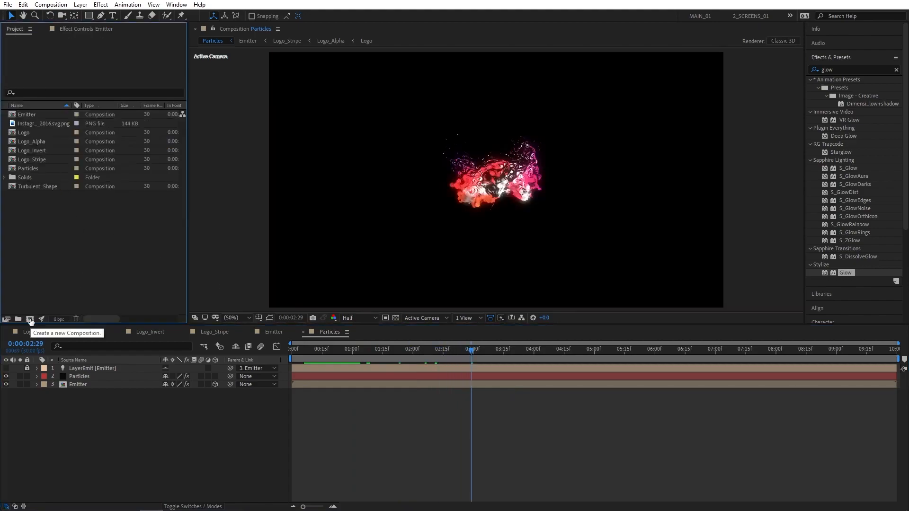
{"action": "left_click", "coordinate": [30, 319]}
{"action": "type", "text": "Animation"}
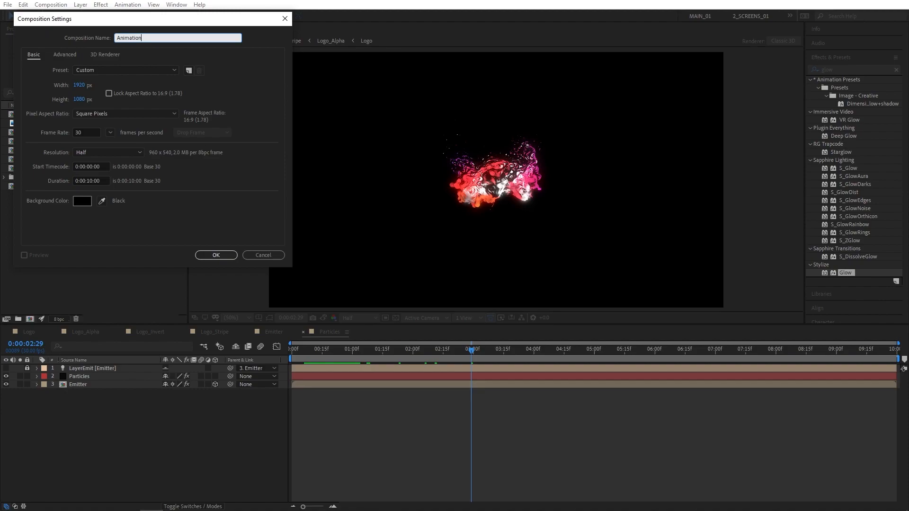
{"action": "key", "text": "Return"}
{"action": "left_click_drag", "start_coordinate": [26, 180], "coordinate": [76, 396]}
{"action": "left_click_drag", "start_coordinate": [325, 350], "coordinate": [424, 354]}
{"action": "left_click", "coordinate": [101, 263]}
- Create a new solid layer named Floor in the Animation composition
{"action": "right_click", "coordinate": [107, 402]}
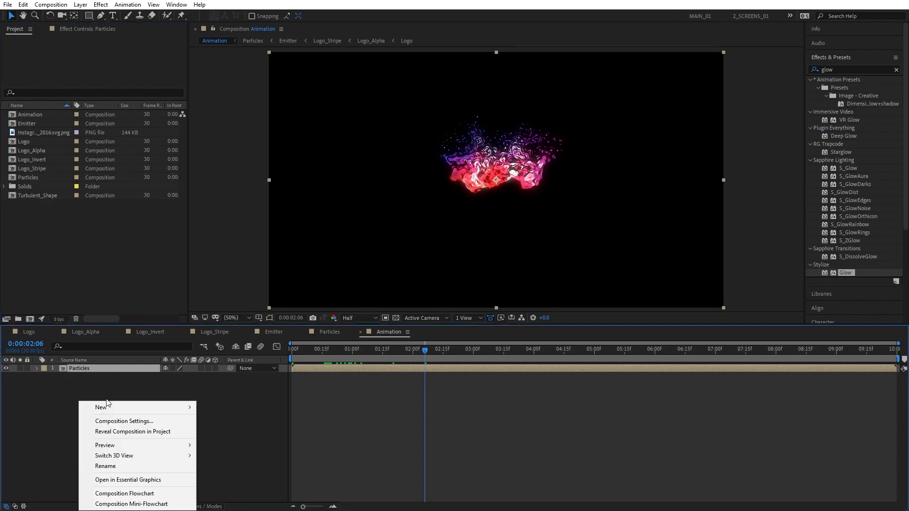
{"action": "mouse_move", "coordinate": [108, 407]}
{"action": "left_click", "coordinate": [216, 325]}
{"action": "type", "text": "Fl"}
{"action": "key", "text": "Return"}
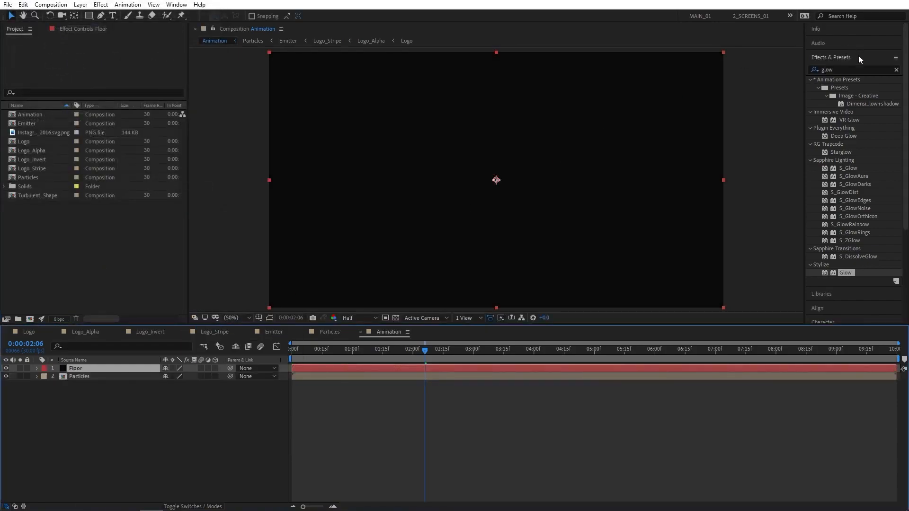
- Find the Fractal Noise effect and apply it to the Floor layer
{"action": "left_click", "coordinate": [829, 69]}
{"action": "key", "text": "BackSpace"}
{"action": "key", "text": "BackSpace"}
{"action": "key", "text": "BackSpace"}
{"action": "key", "text": "BackSpace"}
{"action": "type", "text": "fracta"}
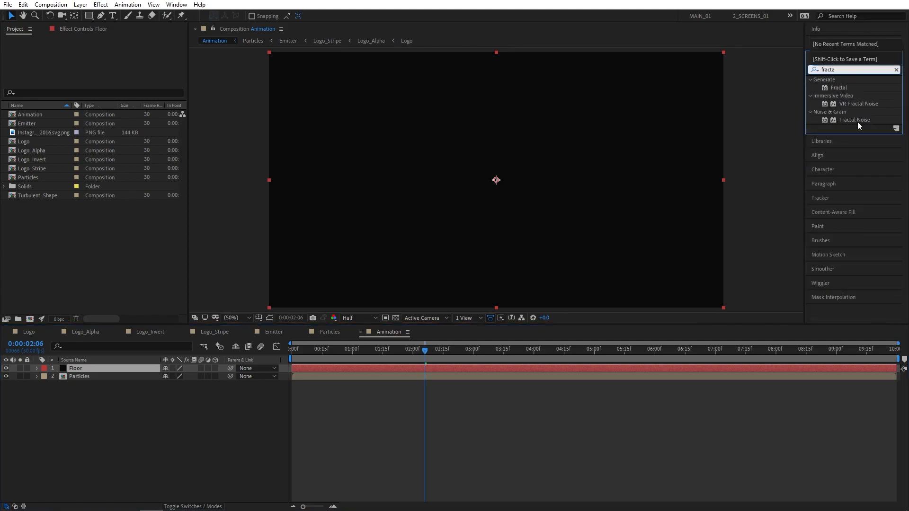
{"action": "left_click_drag", "start_coordinate": [857, 121], "coordinate": [496, 246]}
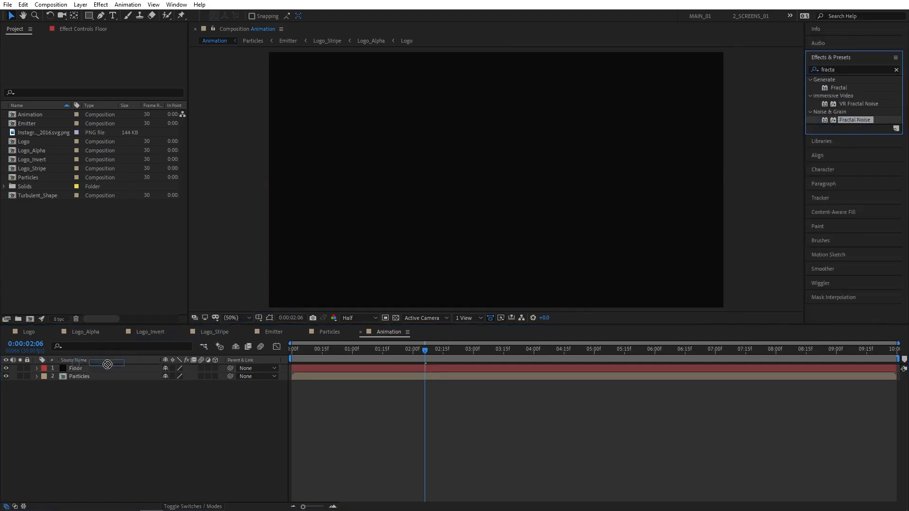
- Make the Floor layer 3D and set its X Rotation to -90°
{"action": "left_click", "coordinate": [215, 368]}
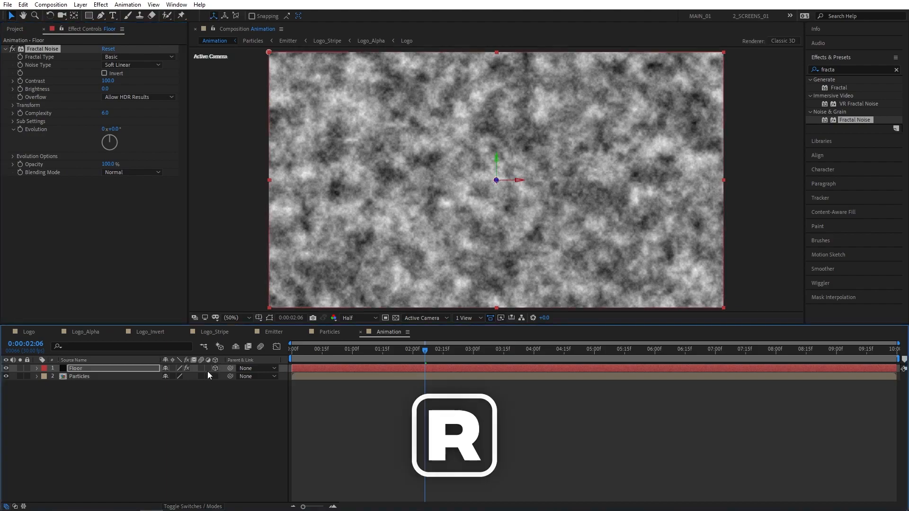
{"action": "key", "text": "r"}
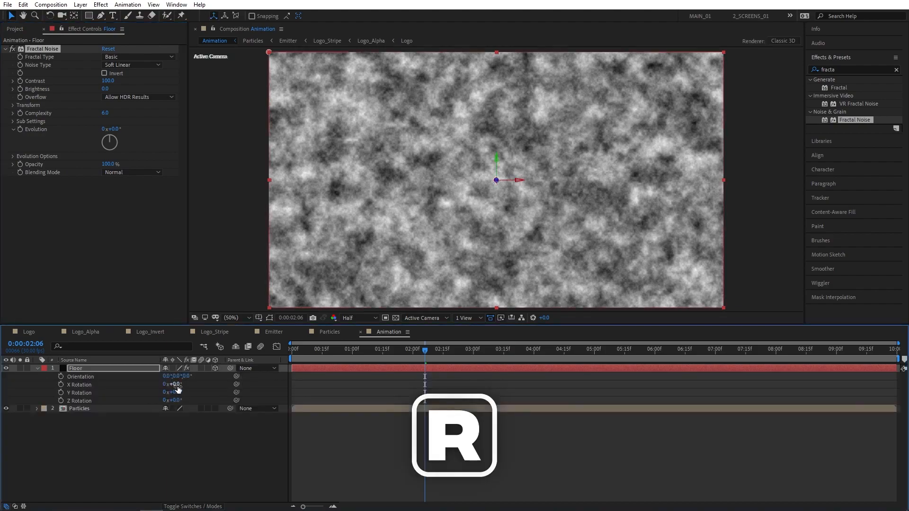
{"action": "left_click_drag", "start_coordinate": [178, 386], "coordinate": [170, 385]}
{"action": "left_click", "coordinate": [176, 385]}
{"action": "type", "text": "-90"}
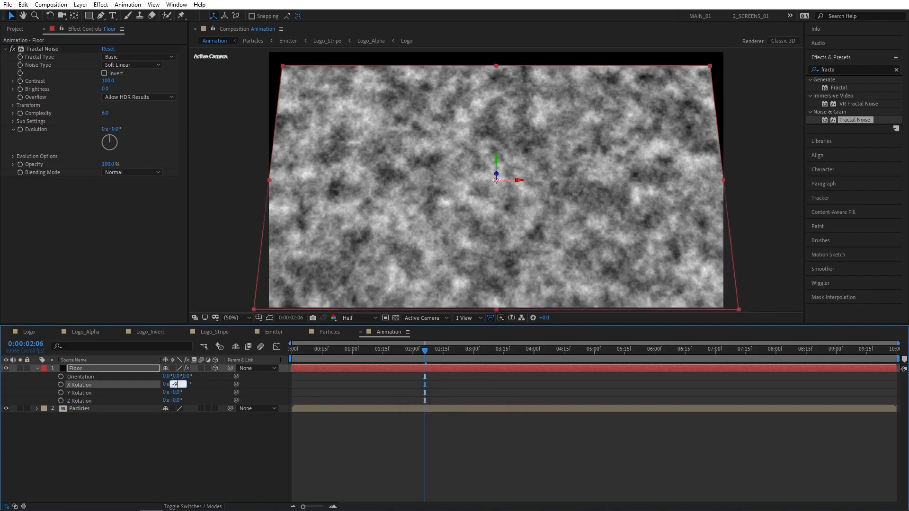
{"action": "key", "text": "Return"}
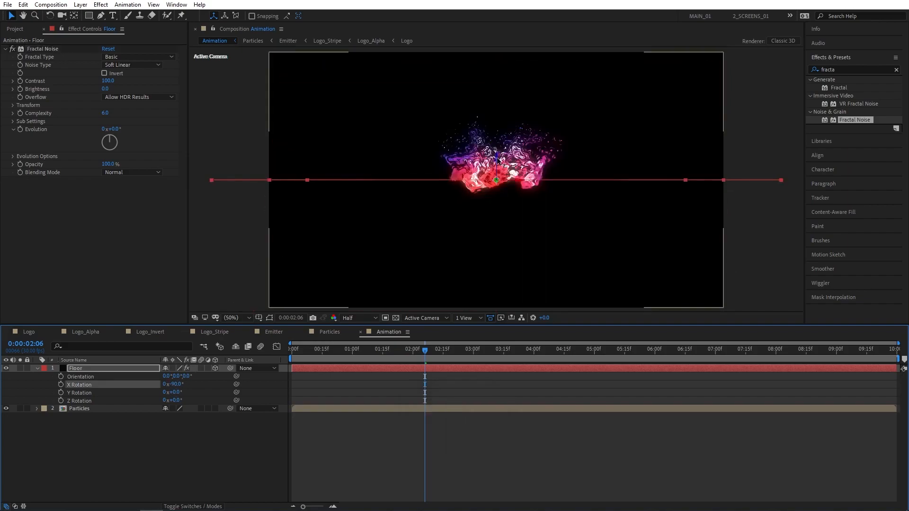
- Lower the Floor layer beneath the particles and scale it to 224%
{"action": "left_click_drag", "start_coordinate": [497, 159], "coordinate": [498, 235]}
{"action": "key", "text": "s"}
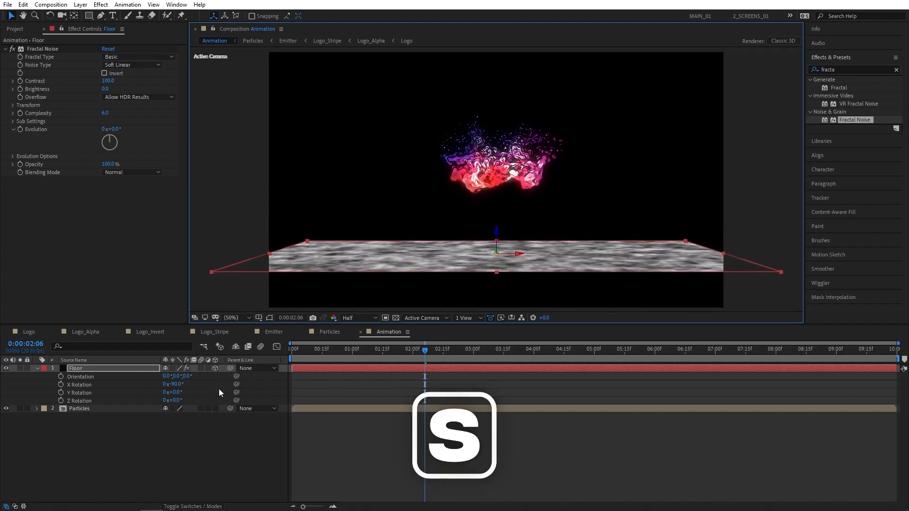
{"action": "left_click_drag", "start_coordinate": [178, 376], "coordinate": [244, 377]}
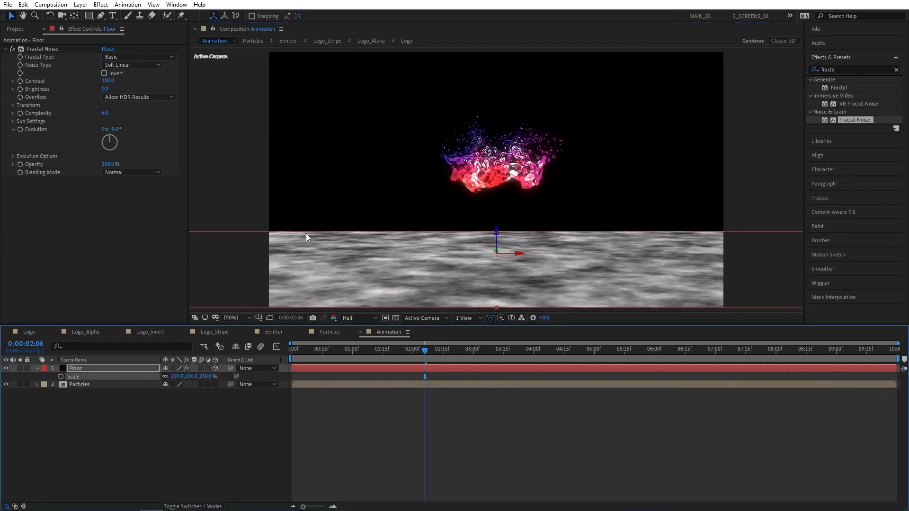
{"action": "left_click_drag", "start_coordinate": [496, 228], "coordinate": [496, 229]}
{"action": "left_click_drag", "start_coordinate": [191, 376], "coordinate": [198, 377]}
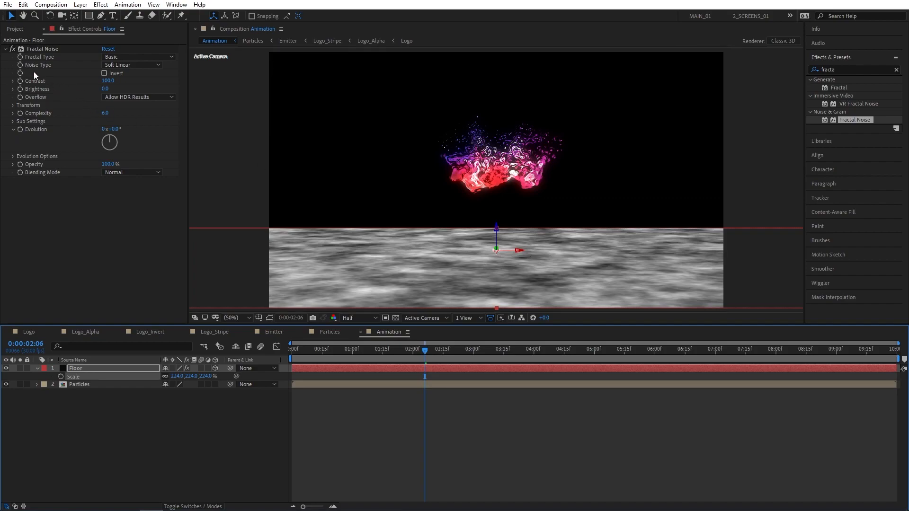
- Change the Floor's Fractal Noise type to Block and set its Contrast to 200
{"action": "left_click", "coordinate": [120, 66]}
{"action": "left_click", "coordinate": [127, 74]}
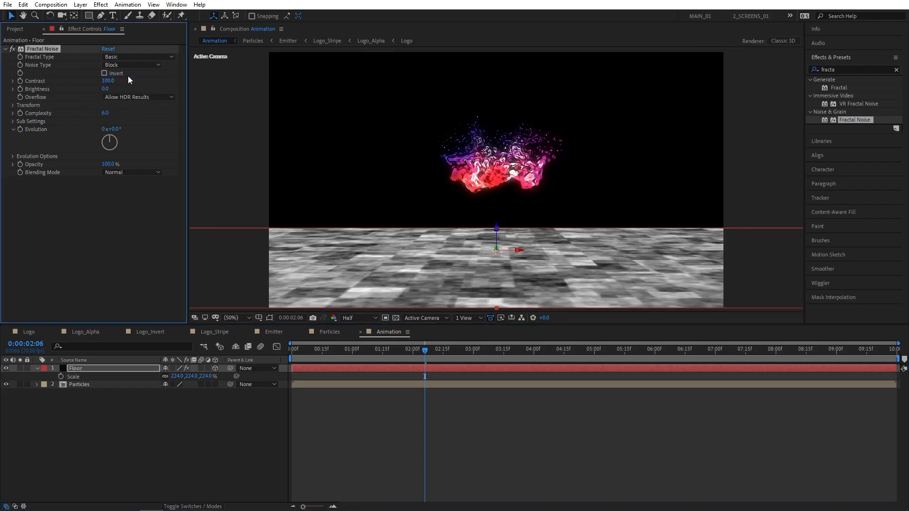
{"action": "left_click", "coordinate": [106, 81]}
{"action": "type", "text": "200"}
{"action": "key", "text": "Return"}
- Set the Floor's Fractal Noise Brightness to -20 and Complexity to 3
{"action": "left_click_drag", "start_coordinate": [108, 89], "coordinate": [100, 89]}
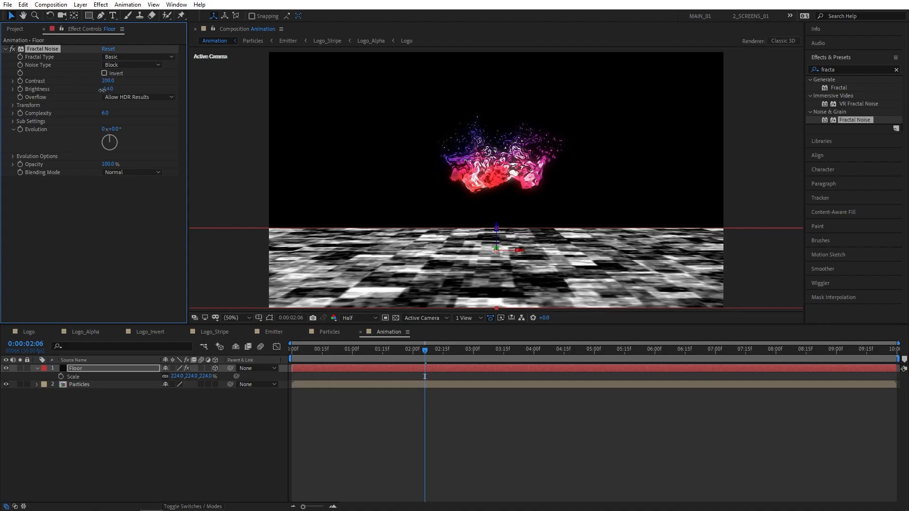
{"action": "left_click", "coordinate": [108, 90]}
{"action": "type", "text": "-20"}
{"action": "key", "text": "Return"}
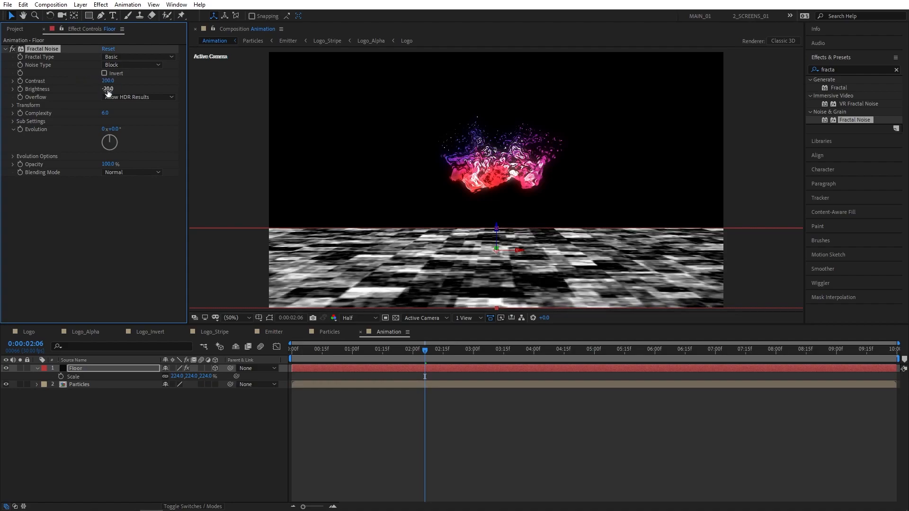
{"action": "left_click", "coordinate": [109, 114]}
{"action": "type", "text": "3"}
{"action": "key", "text": "Return"}
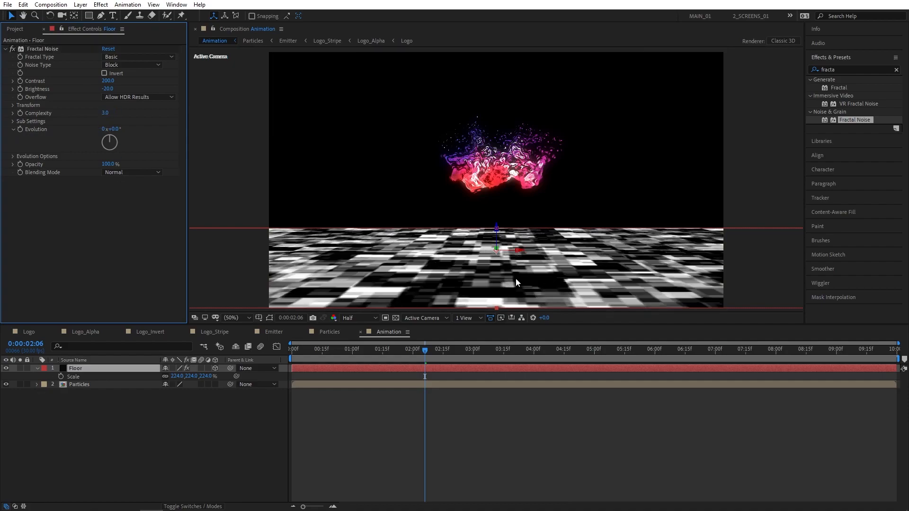
- Pre-compose the Floor layer as a composition named Floor, moving all attributes into it
{"action": "right_click", "coordinate": [85, 370]}
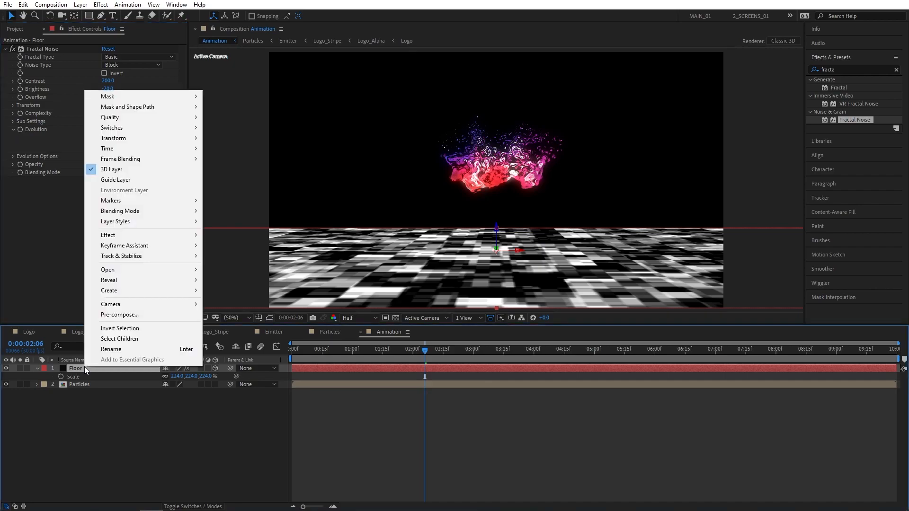
{"action": "left_click", "coordinate": [132, 315]}
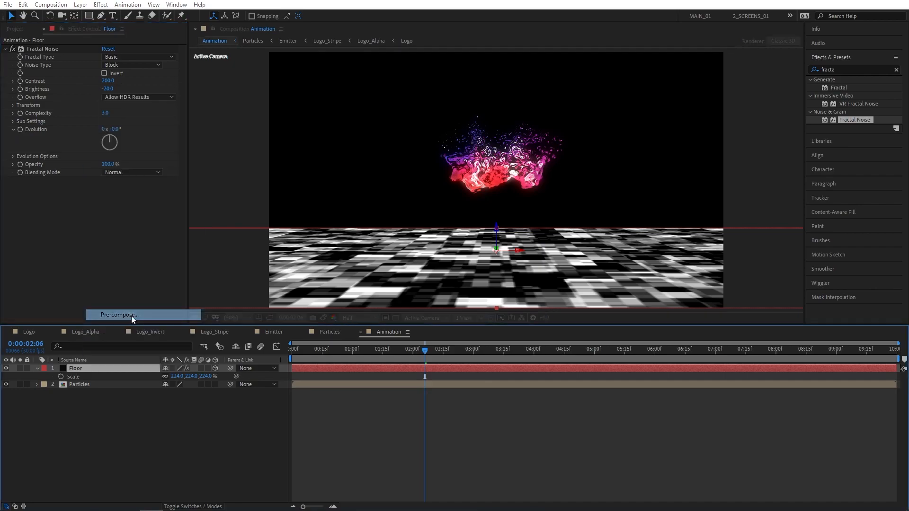
{"action": "left_click", "coordinate": [44, 92]}
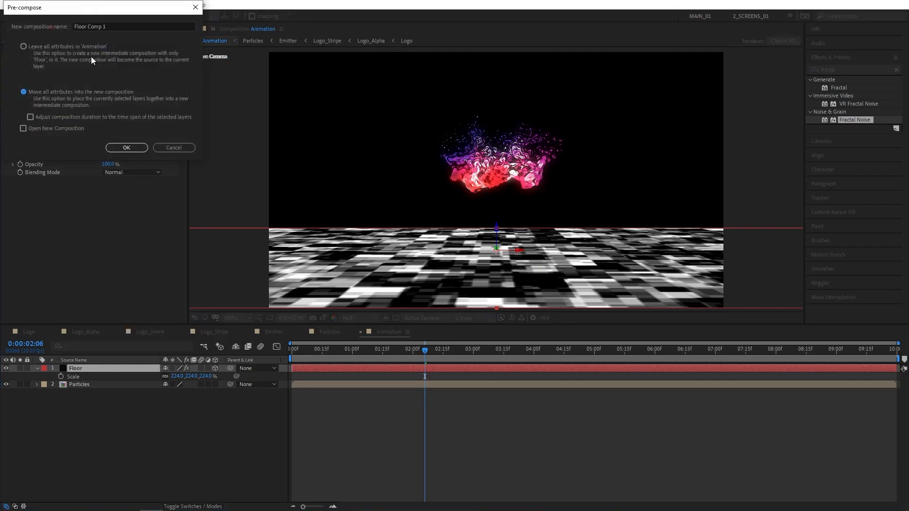
{"action": "left_click_drag", "start_coordinate": [106, 26], "coordinate": [86, 27]}
{"action": "key", "text": "BackSpace"}
{"action": "left_click", "coordinate": [127, 148]}
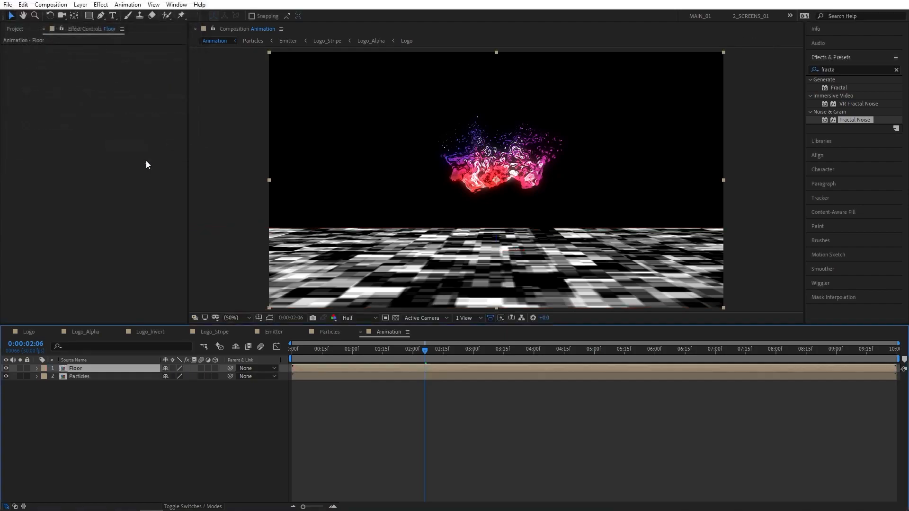
- Place the Floor layer below Particles, move to 0:00:03:16 and hide the Floor
{"action": "left_click", "coordinate": [109, 393]}
{"action": "left_click_drag", "start_coordinate": [81, 369], "coordinate": [78, 396]}
{"action": "left_click_drag", "start_coordinate": [431, 351], "coordinate": [505, 351]}
{"action": "left_click", "coordinate": [6, 377]}
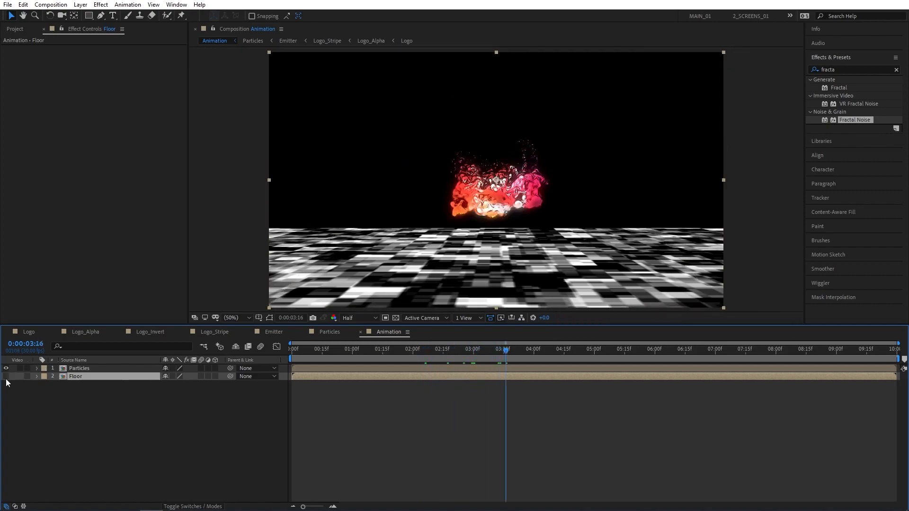
- Duplicate the Particles layer and rename the lower copy Reflection
{"action": "left_click", "coordinate": [78, 369]}
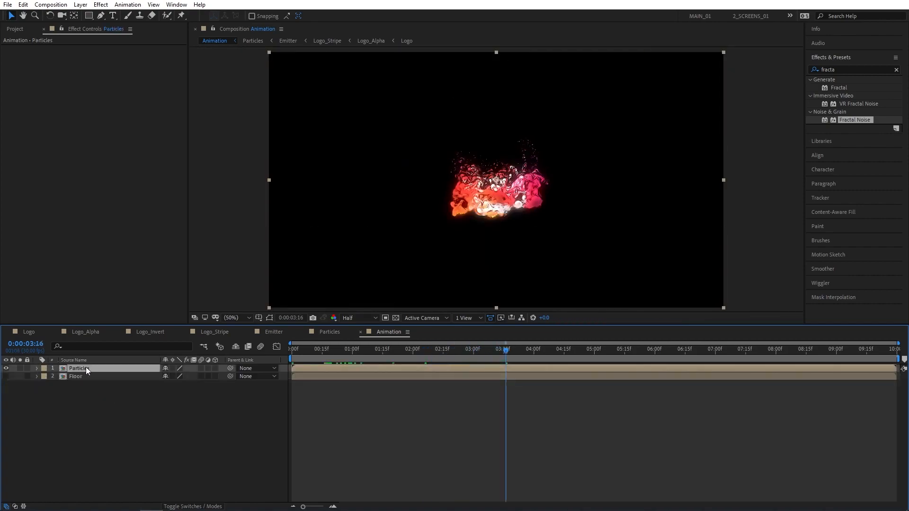
{"action": "key", "text": "ctrl+d"}
{"action": "left_click", "coordinate": [83, 377]}
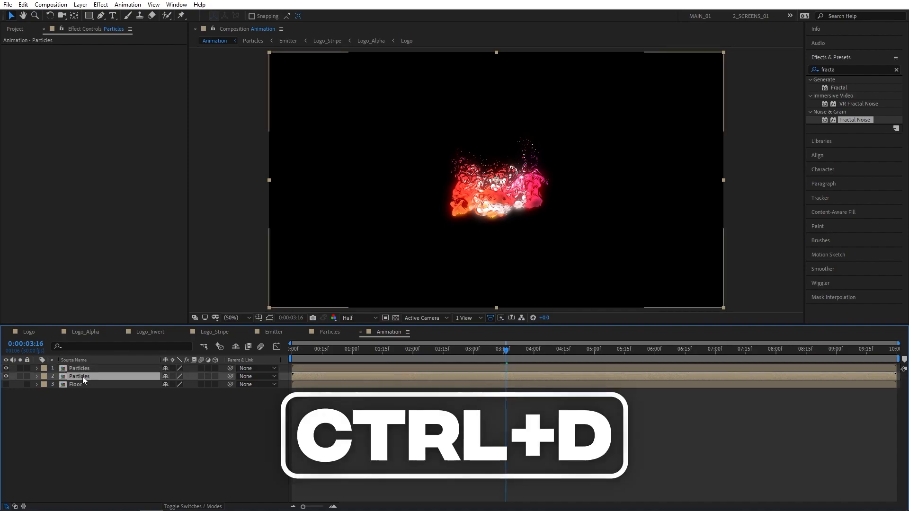
{"action": "key", "text": "Return"}
{"action": "type", "text": "Refl"}
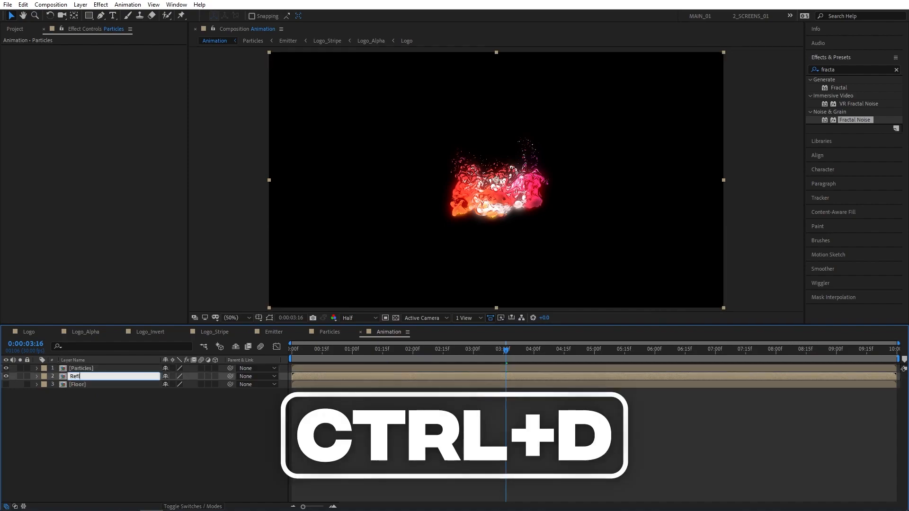
{"action": "type", "text": "ection"}
{"action": "key", "text": "Return"}
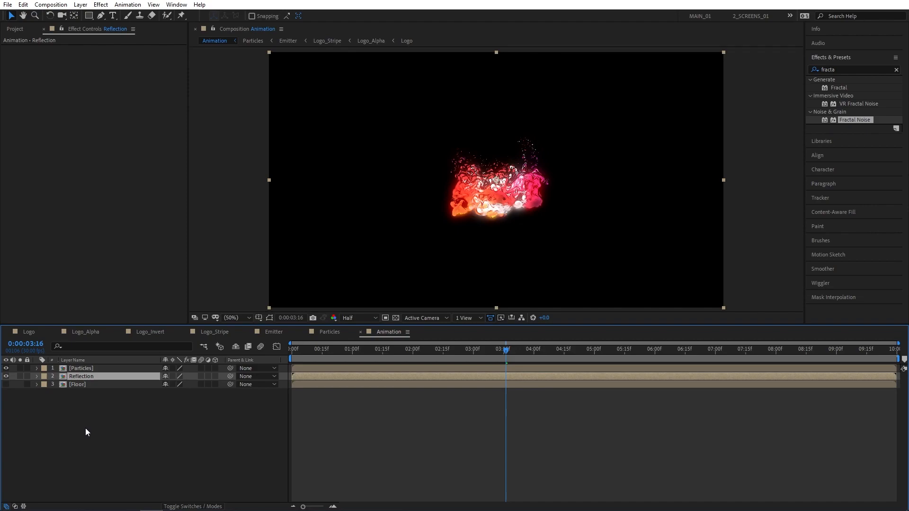
- Flip the Reflection layer vertically and move it down so it mirrors the particles from below
{"action": "left_click", "coordinate": [85, 429]}
{"action": "left_click", "coordinate": [87, 376]}
{"action": "right_click", "coordinate": [88, 378]}
{"action": "mouse_move", "coordinate": [185, 148]}
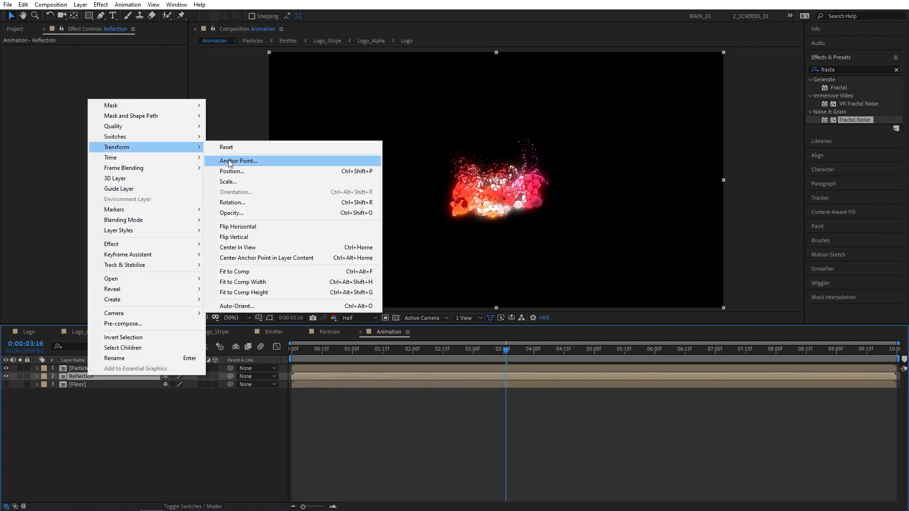
{"action": "left_click", "coordinate": [258, 239]}
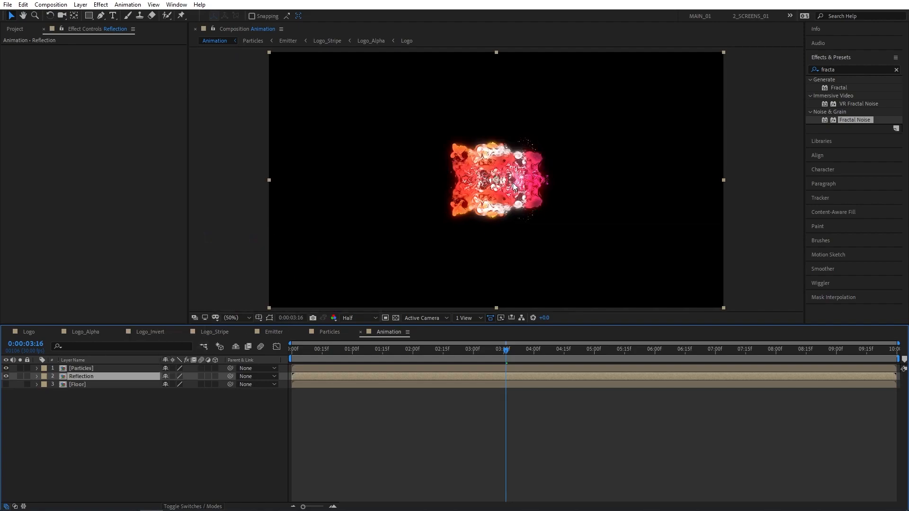
{"action": "left_click_drag", "start_coordinate": [513, 187], "coordinate": [524, 255]}
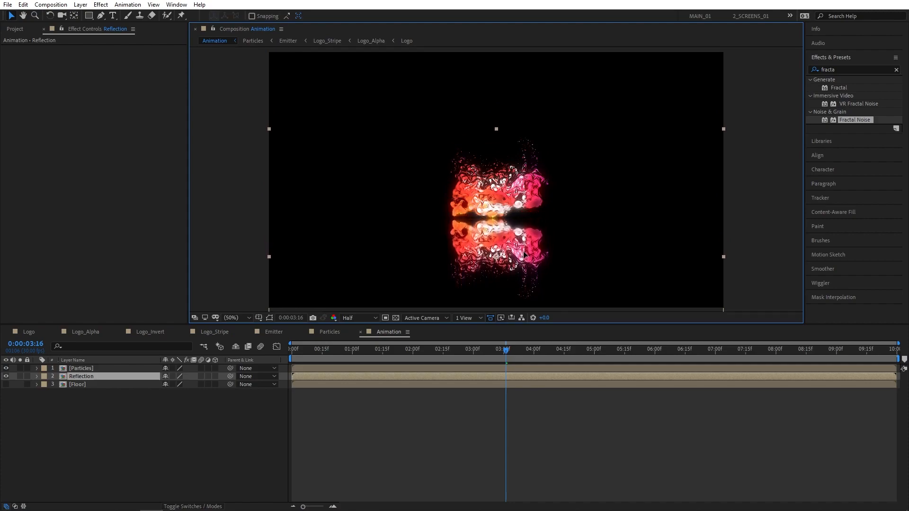
{"action": "mouse_move", "coordinate": [506, 350]}
{"action": "left_mouse_down"}
{"action": "mouse_move", "coordinate": [534, 351]}
{"action": "mouse_move", "coordinate": [507, 357]}
{"action": "left_mouse_up"}
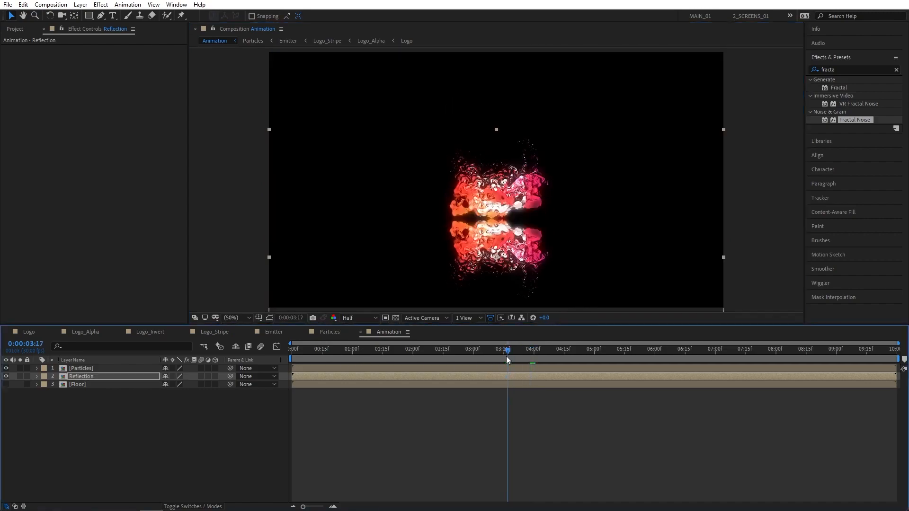
{"action": "left_click", "coordinate": [146, 421]}
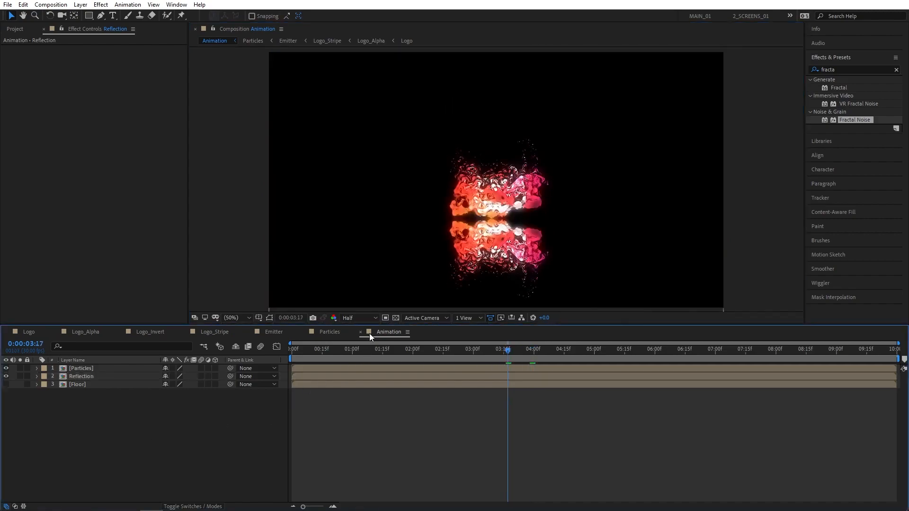
- Add the Logo_Invert composition beneath the Emitter layer in the Particles composition and scrub to 0:00:03:18
{"action": "left_click", "coordinate": [324, 332]}
{"action": "left_click", "coordinate": [15, 30]}
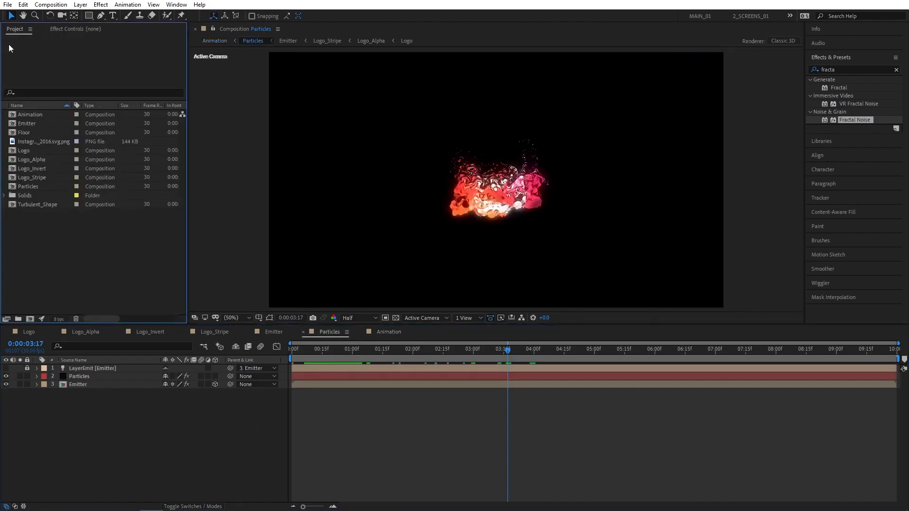
{"action": "left_click_drag", "start_coordinate": [39, 169], "coordinate": [70, 393]}
{"action": "left_click_drag", "start_coordinate": [478, 354], "coordinate": [509, 354]}
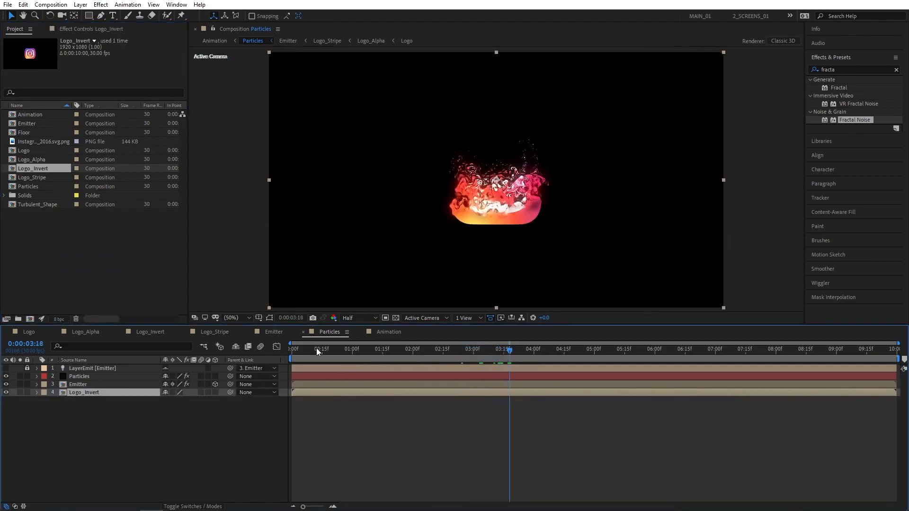
- In the Animation composition, lower the Reflection layer to just beneath the logo's bottom edge and scrub to 0:00:03:24
{"action": "left_click", "coordinate": [391, 331]}
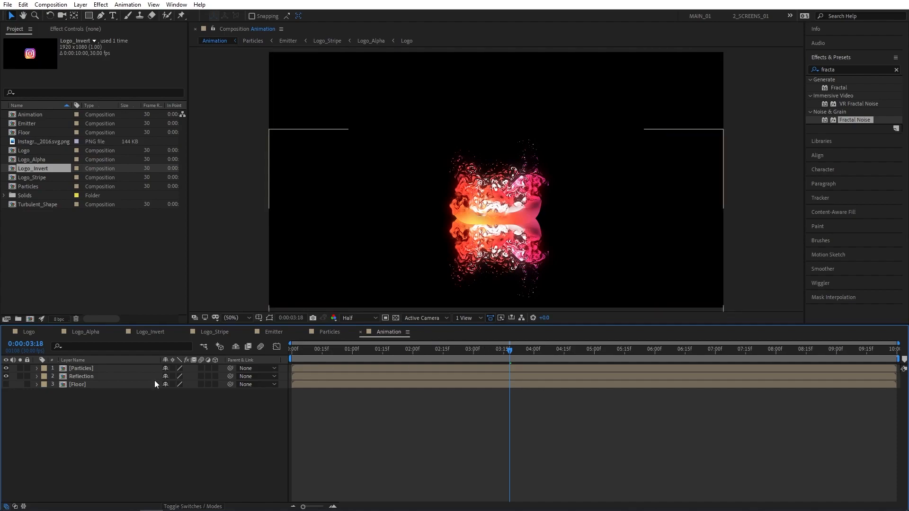
{"action": "left_click", "coordinate": [101, 377]}
{"action": "left_click_drag", "start_coordinate": [517, 257], "coordinate": [520, 268]}
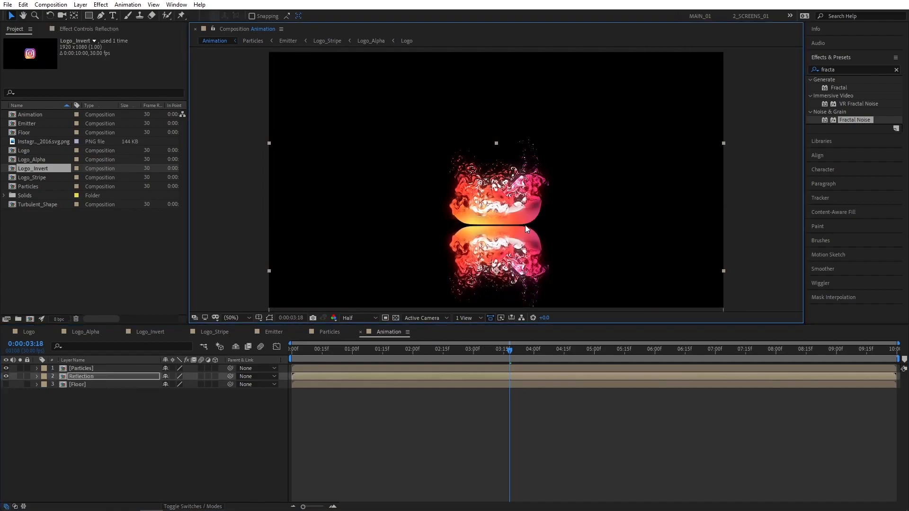
{"action": "left_click_drag", "start_coordinate": [511, 348], "coordinate": [522, 349]}
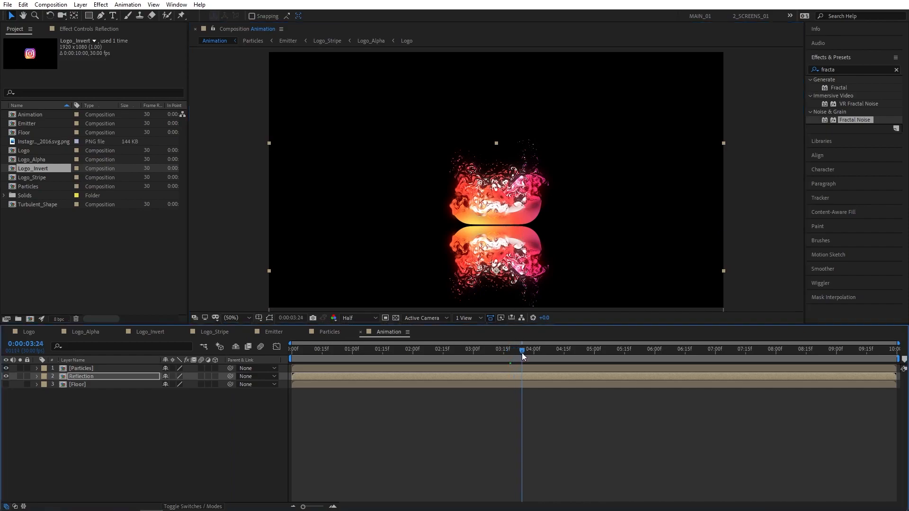
- Show the Floor layer to align the Reflection slightly lower against it, and hide the Floor again
{"action": "left_click", "coordinate": [26, 397]}
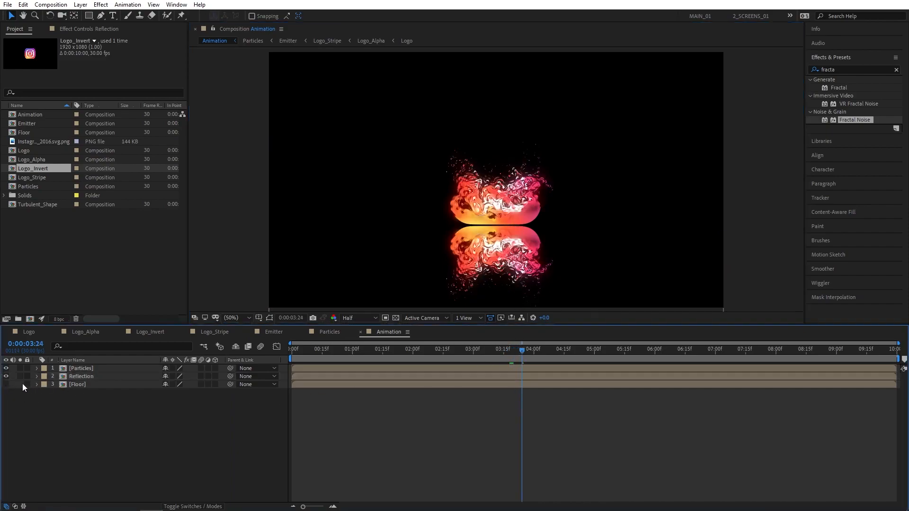
{"action": "left_click", "coordinate": [6, 385]}
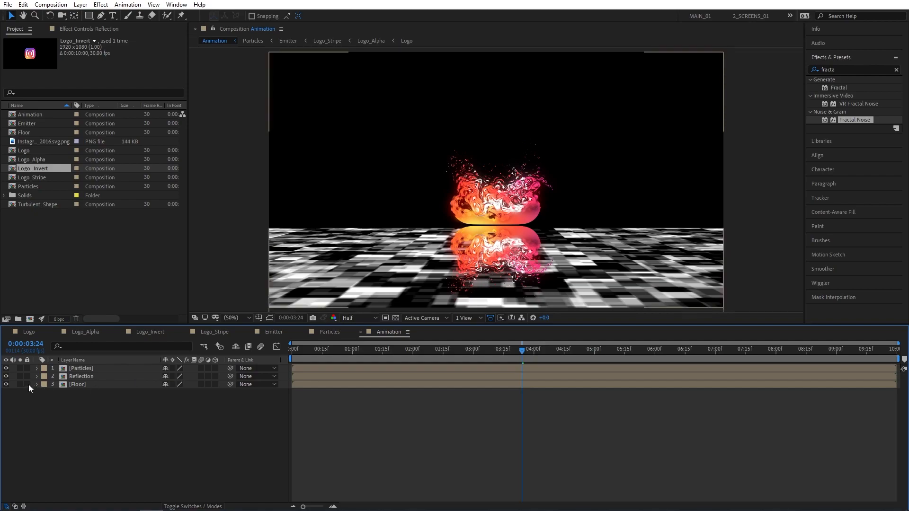
{"action": "left_click", "coordinate": [96, 376]}
{"action": "left_click_drag", "start_coordinate": [513, 255], "coordinate": [513, 258]}
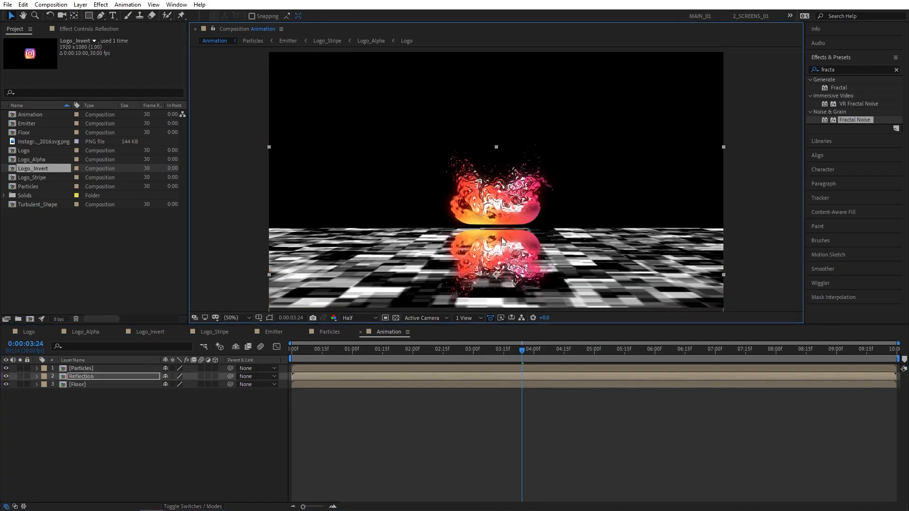
{"action": "left_click", "coordinate": [6, 384]}
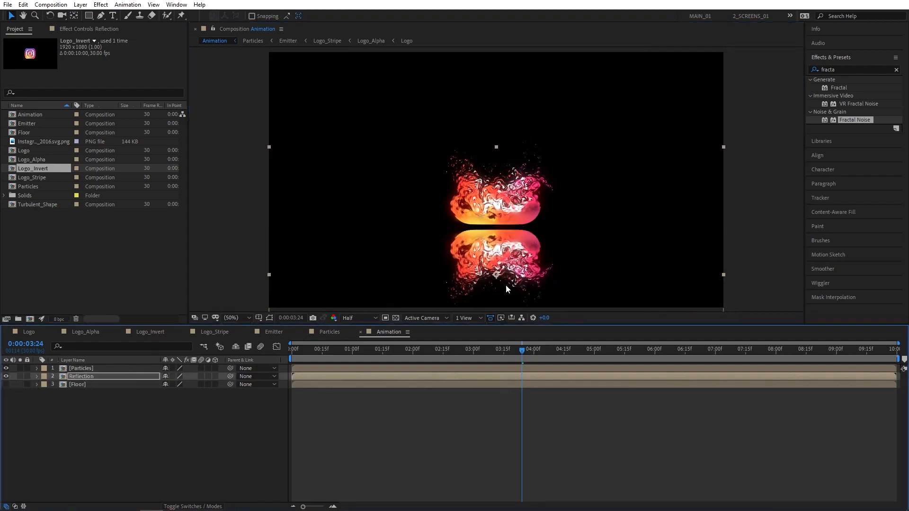
{"action": "left_click", "coordinate": [245, 407]}
- Set the Reflection layer's opacity to 75%
{"action": "left_click", "coordinate": [86, 378]}
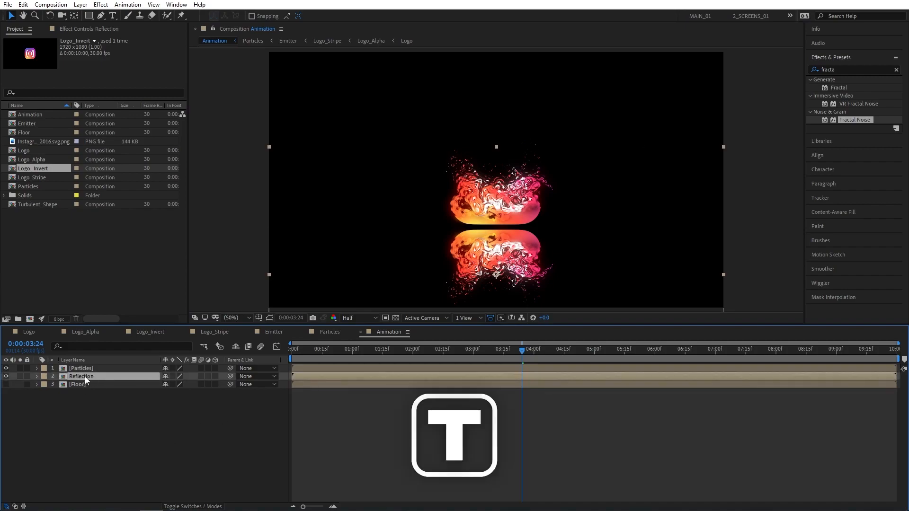
{"action": "key", "text": "t"}
{"action": "left_click", "coordinate": [169, 384]}
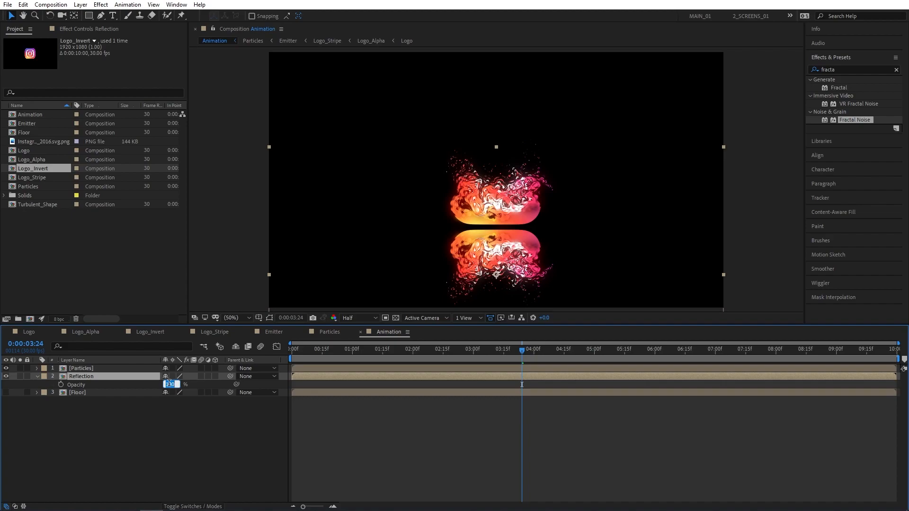
{"action": "key", "text": "Return"}
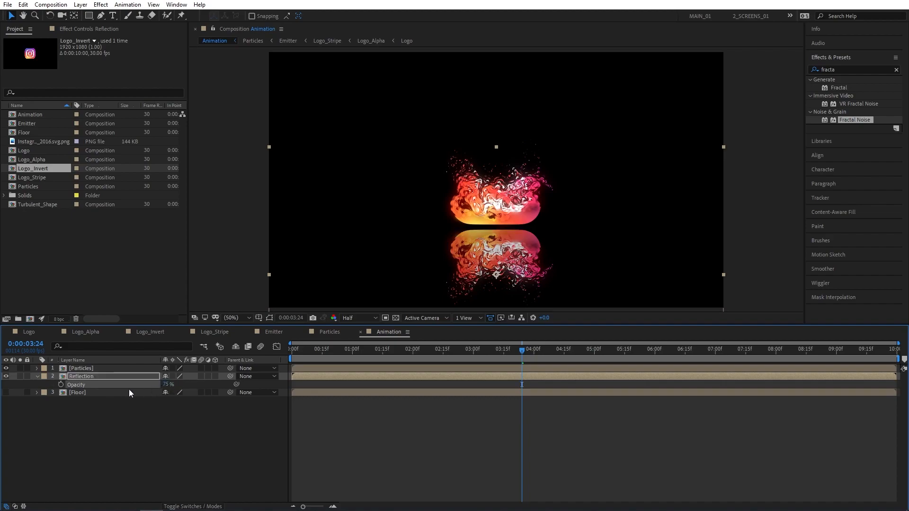
- Set the Reflection layer's vertical scale to -75% and move the layer up closer to the logo's bottom edge
{"action": "key", "text": "s"}
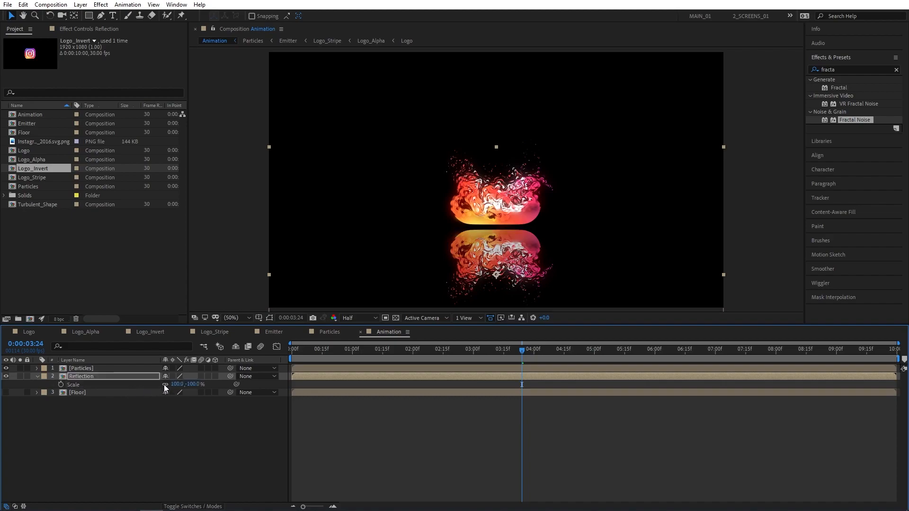
{"action": "left_click_drag", "start_coordinate": [197, 385], "coordinate": [194, 384]}
{"action": "left_click", "coordinate": [194, 384]}
{"action": "type", "text": "-75"}
{"action": "key", "text": "Return"}
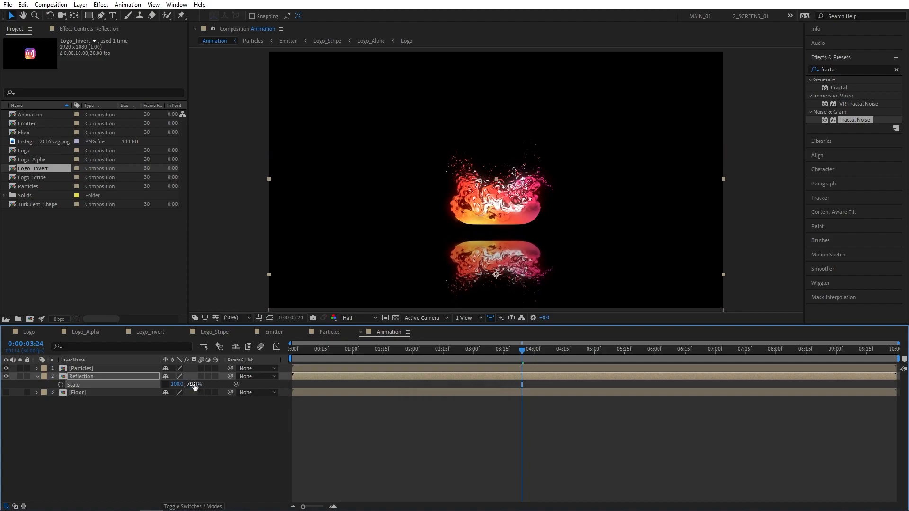
{"action": "left_click", "coordinate": [81, 422]}
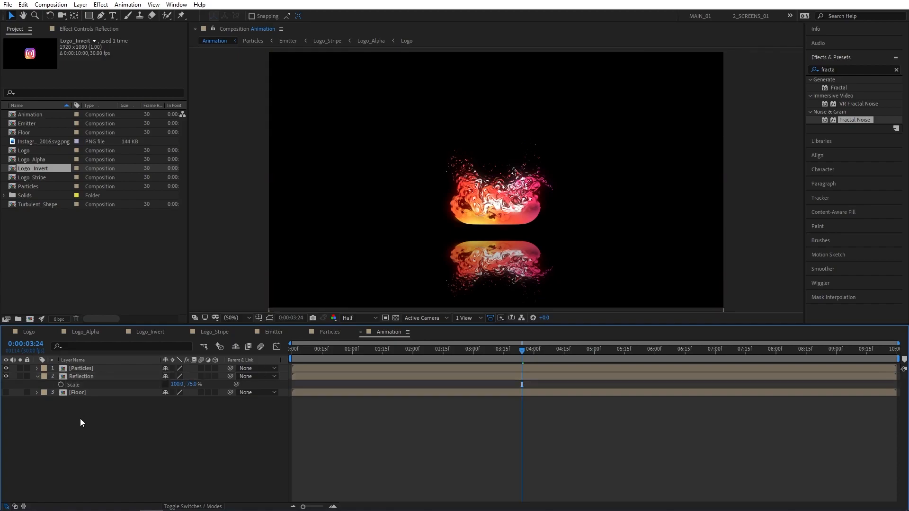
{"action": "left_click", "coordinate": [142, 377]}
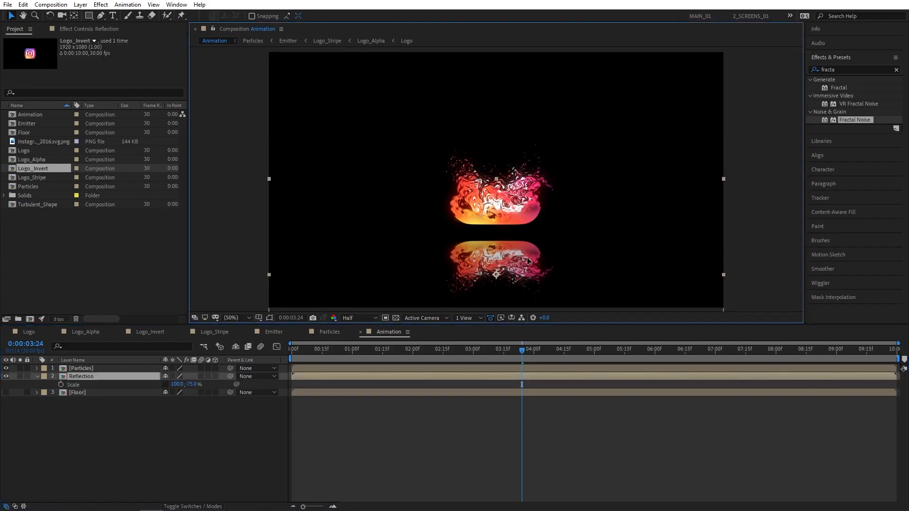
{"action": "left_click", "coordinate": [161, 429]}
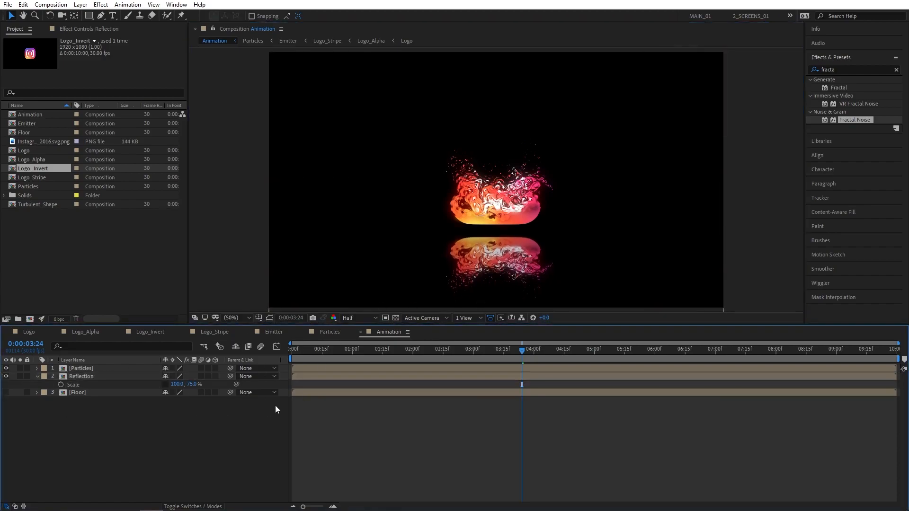
- Create an adjustment layer and place it between the Particles and Reflection layers
{"action": "right_click", "coordinate": [140, 436]}
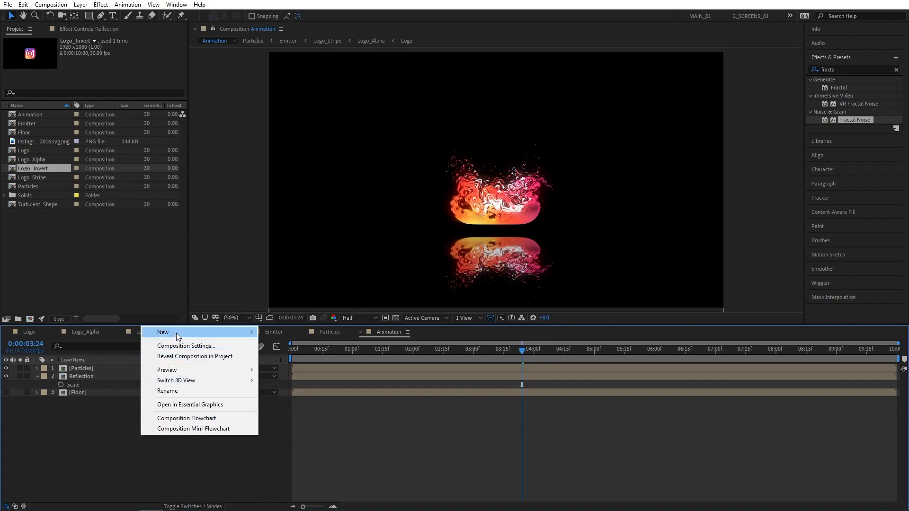
{"action": "mouse_move", "coordinate": [176, 333]}
{"action": "left_click", "coordinate": [289, 409]}
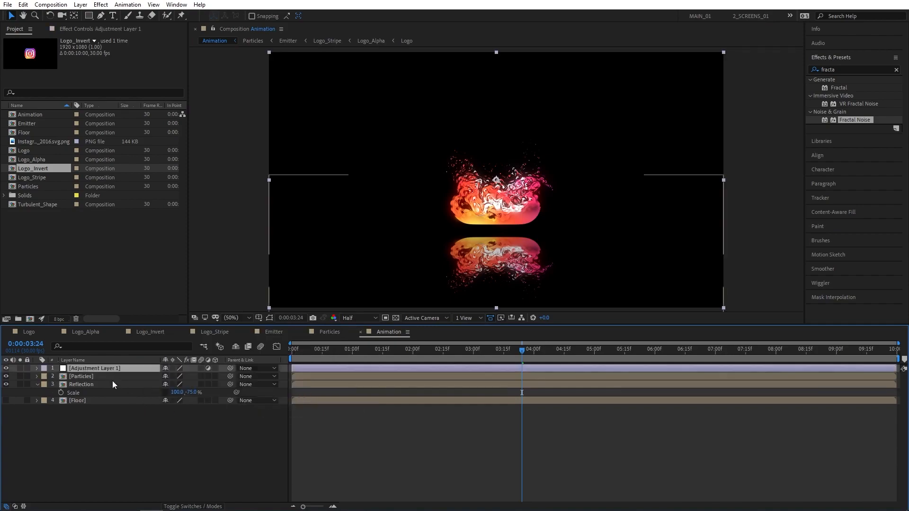
{"action": "left_click_drag", "start_coordinate": [112, 368], "coordinate": [88, 375]}
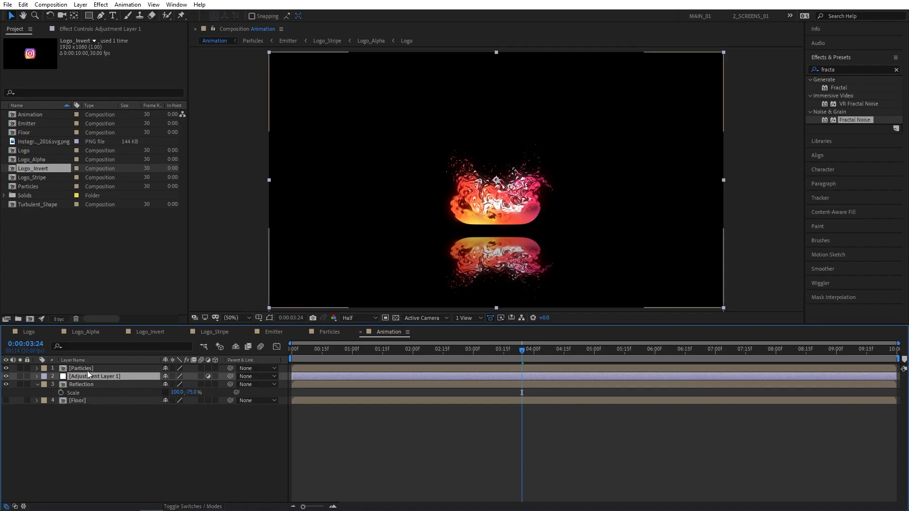
{"action": "left_click", "coordinate": [126, 449]}
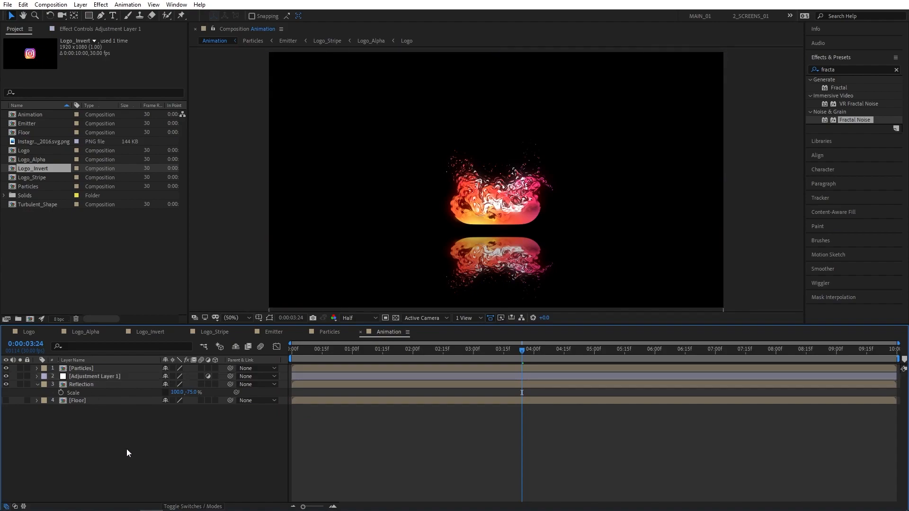
- Apply Compound Blur to the adjustment layer with the Floor layer as its blur layer
{"action": "left_click", "coordinate": [838, 70]}
{"action": "type", "text": "compo"}
{"action": "left_click_drag", "start_coordinate": [845, 87], "coordinate": [121, 377]}
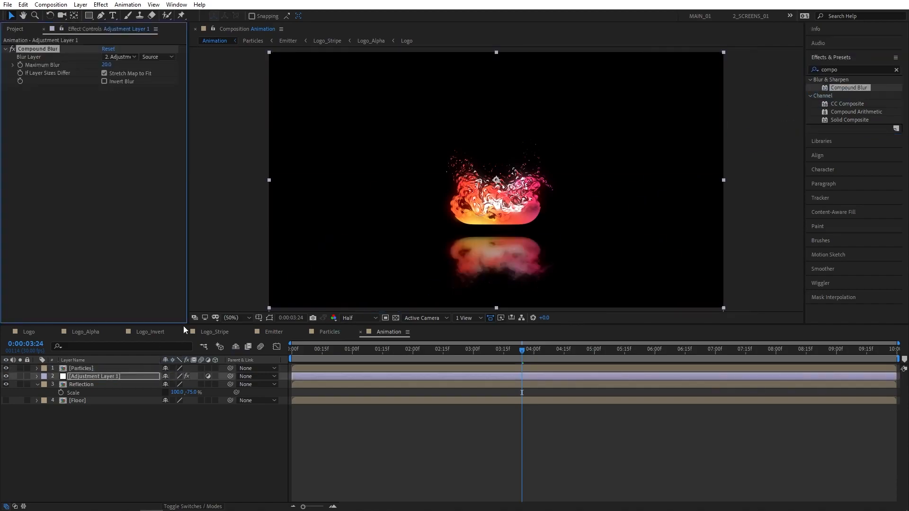
{"action": "left_click", "coordinate": [124, 57]}
{"action": "left_click", "coordinate": [128, 114]}
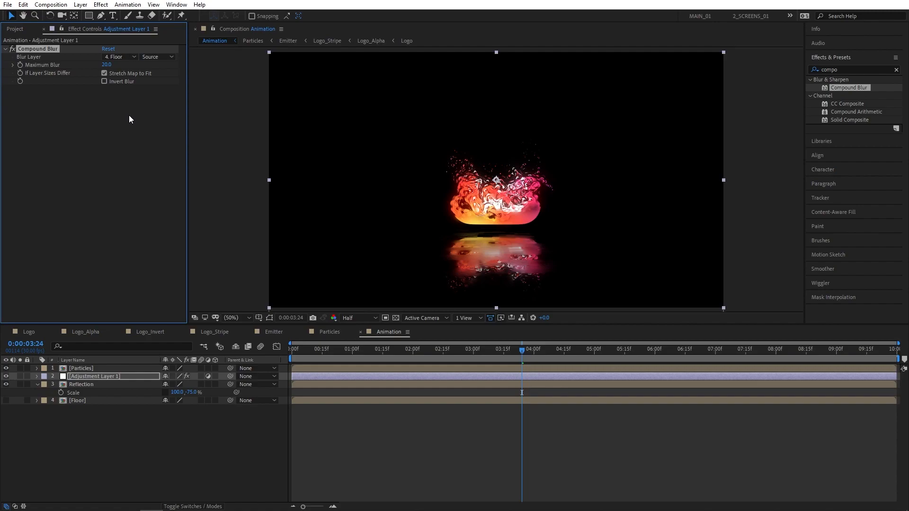
- Preview the reflection at full resolution and set the Compound Blur's Maximum Blur to 100
{"action": "scroll", "coordinate": [496, 254], "scroll_direction": "up", "scroll_amount": 2}
{"action": "left_click", "coordinate": [359, 318]}
{"action": "left_click", "coordinate": [354, 340]}
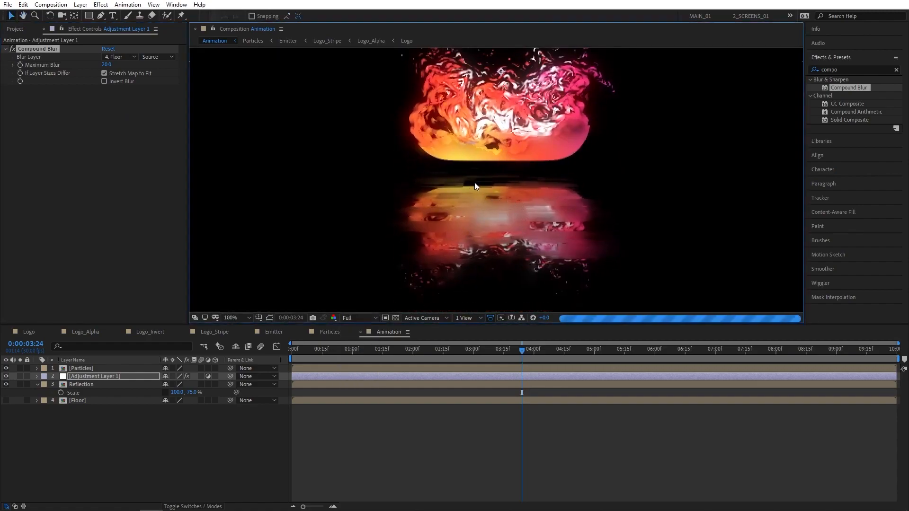
{"action": "left_click_drag", "start_coordinate": [106, 65], "coordinate": [124, 65]}
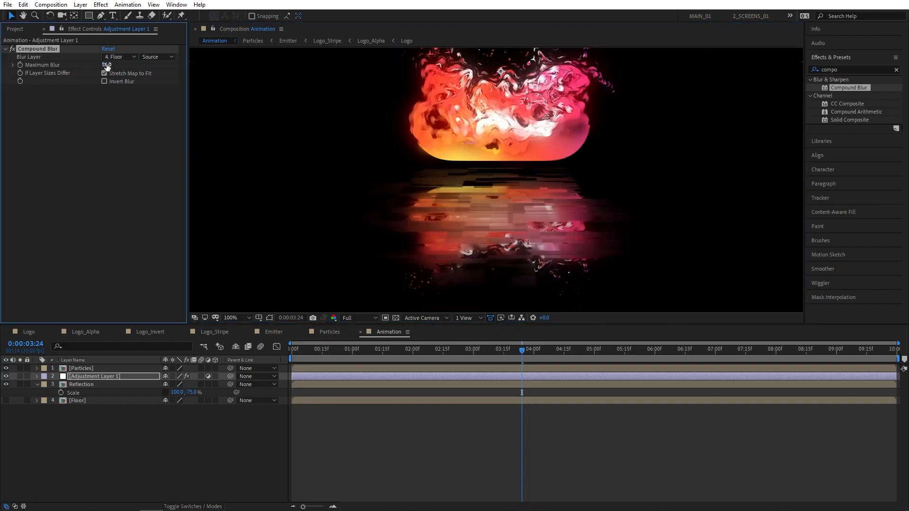
{"action": "type", "text": "100"}
{"action": "key", "text": "Return"}
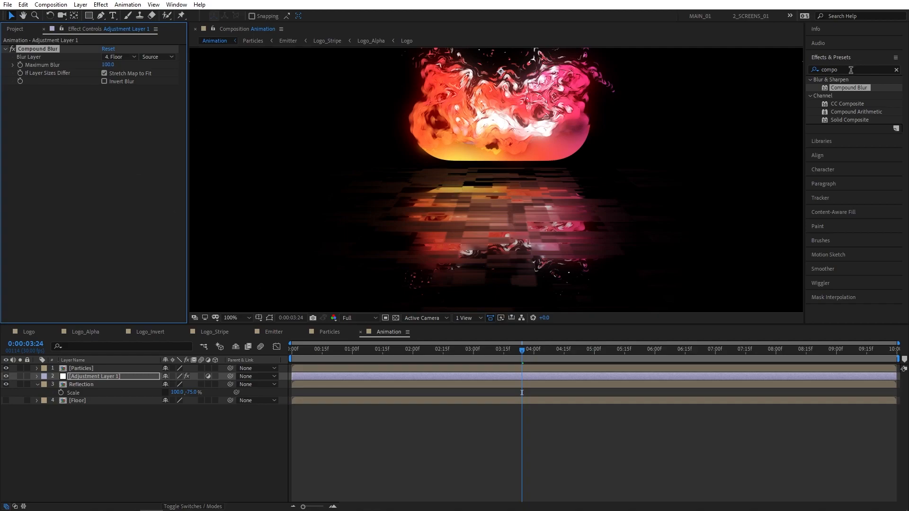
- Apply CC Glass to the adjustment layer, with the Floor layer as bump map and Softness set to 0
{"action": "left_click", "coordinate": [851, 70]}
{"action": "type", "text": "glass"}
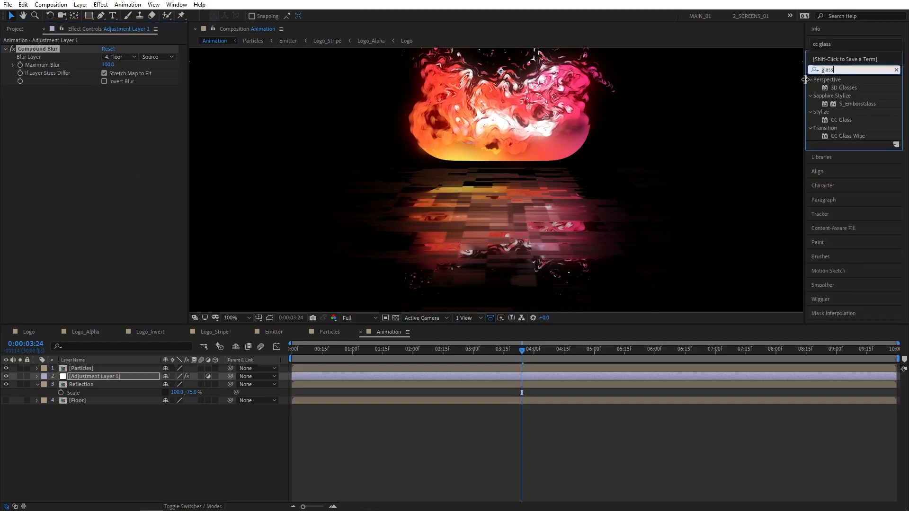
{"action": "left_click_drag", "start_coordinate": [841, 119], "coordinate": [98, 374]}
{"action": "left_click", "coordinate": [12, 97]}
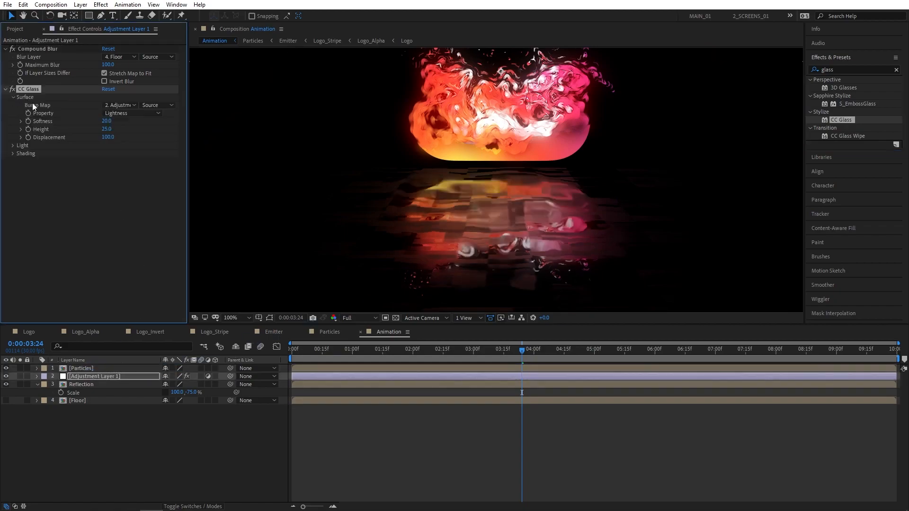
{"action": "left_click", "coordinate": [120, 105]}
{"action": "left_click", "coordinate": [126, 164]}
{"action": "left_click", "coordinate": [107, 121]}
{"action": "type", "text": "0"}
{"action": "key", "text": "Return"}
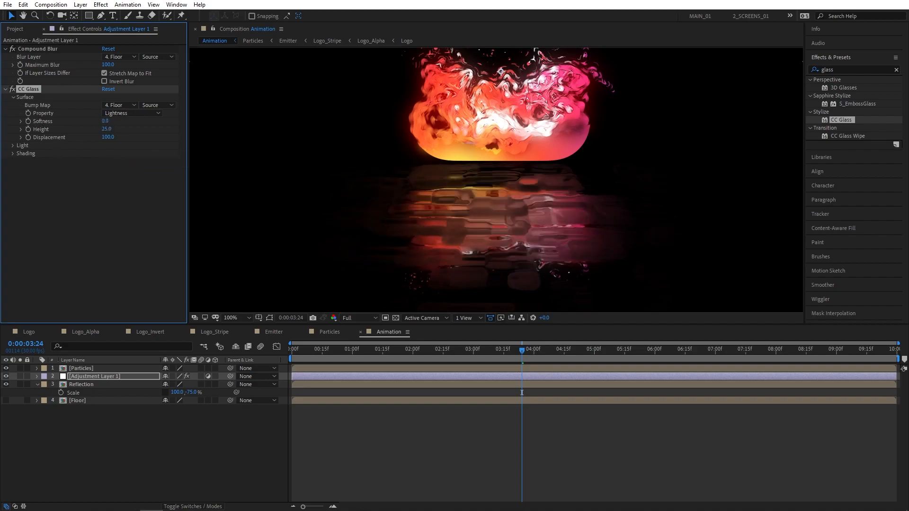
- Set the CC Glass surface Height to 10 and Displacement to 50
{"action": "left_click", "coordinate": [109, 161]}
{"action": "left_click", "coordinate": [107, 128]}
{"action": "type", "text": "10"}
{"action": "key", "text": "Return"}
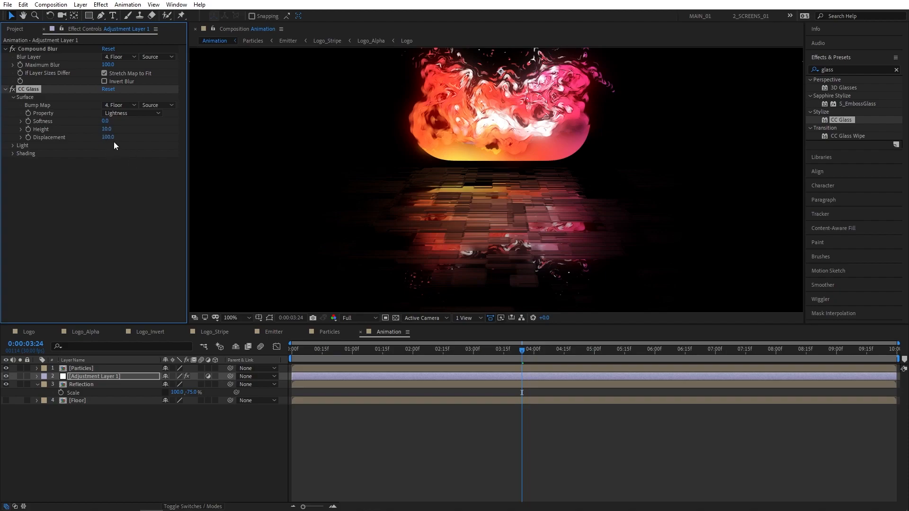
{"action": "left_click", "coordinate": [100, 138]}
{"action": "type", "text": "50"}
{"action": "key", "text": "Return"}
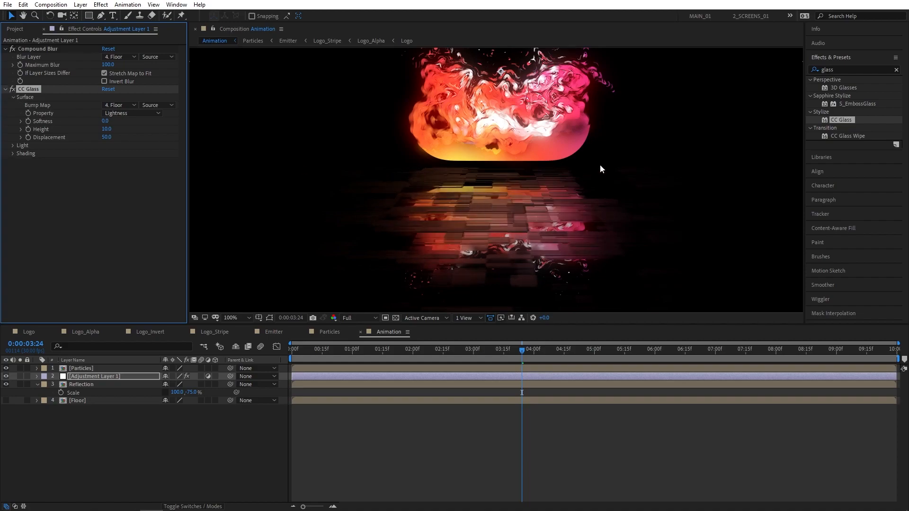
{"action": "left_click", "coordinate": [142, 458]}
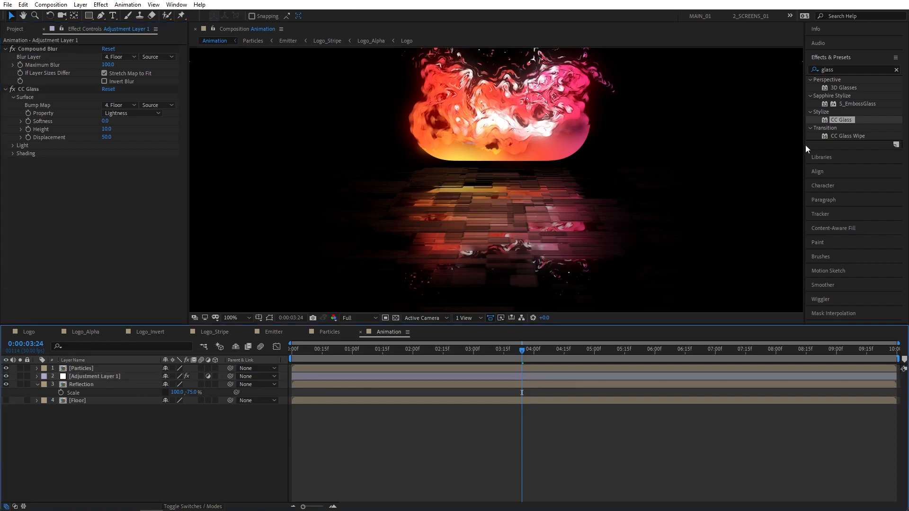
- Scrub the Animation composition to 0:00:02:15 and return the preview to 50% zoom at Half resolution
{"action": "key", "text": "comma"}
{"action": "left_click", "coordinate": [486, 350]}
{"action": "left_click_drag", "start_coordinate": [485, 351], "coordinate": [444, 354]}
{"action": "left_click", "coordinate": [361, 318]}
{"action": "left_click", "coordinate": [354, 360]}
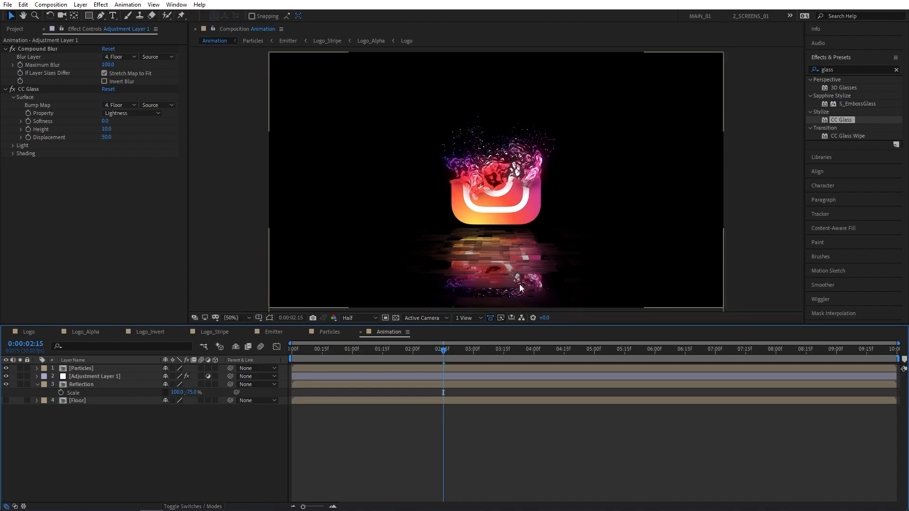
- Apply Directional Blur to the Reflection layer with a 90° direction and blur length 30, and scrub to 0:00:01:22
{"action": "left_click_drag", "start_coordinate": [835, 70], "coordinate": [779, 77]}
{"action": "type", "text": "direc"}
{"action": "left_click_drag", "start_coordinate": [858, 89], "coordinate": [86, 387]}
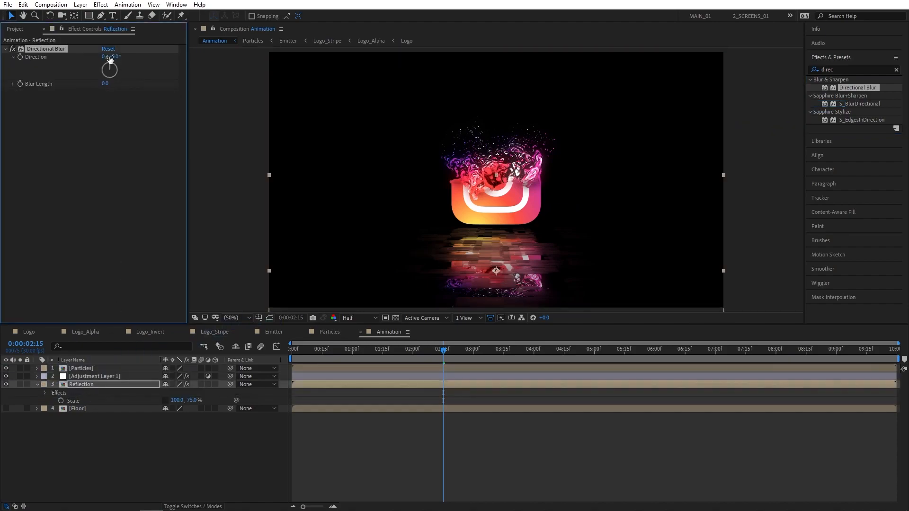
{"action": "left_click_drag", "start_coordinate": [112, 70], "coordinate": [127, 73]}
{"action": "left_click", "coordinate": [106, 83]}
{"action": "type", "text": "30"}
{"action": "key", "text": "Return"}
{"action": "left_click_drag", "start_coordinate": [442, 351], "coordinate": [397, 351]}
{"action": "key", "text": "F2"}
{"action": "left_click", "coordinate": [38, 384]}
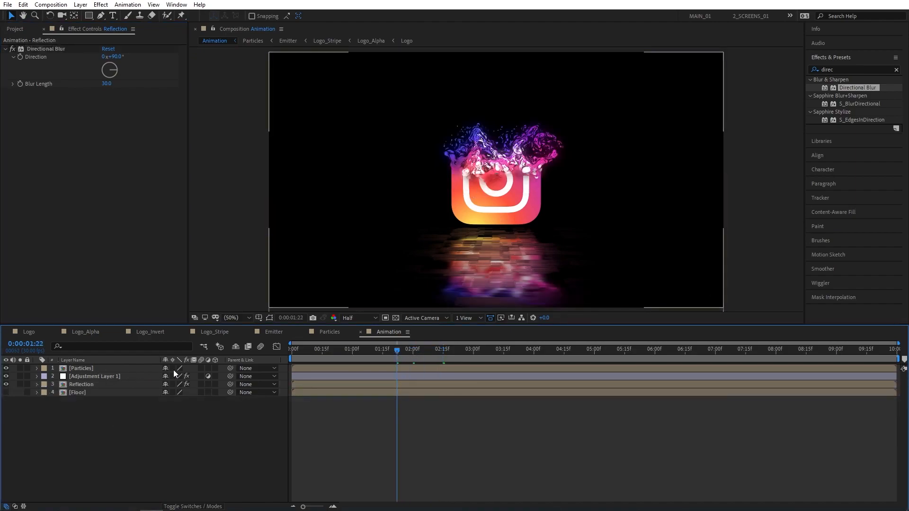
- Make the Particles and Reflection layers 3D and create a two-node 28mm camera with depth of field enabled
{"action": "left_click", "coordinate": [215, 368]}
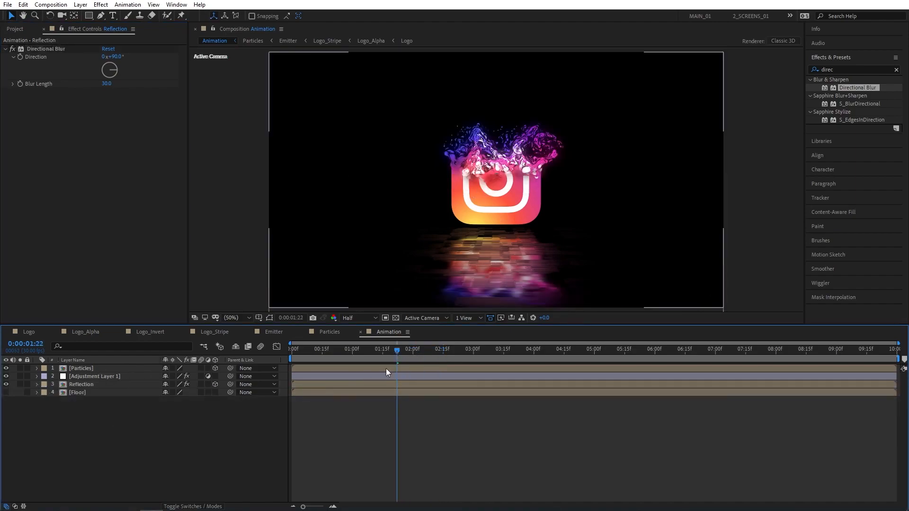
{"action": "right_click", "coordinate": [95, 430]}
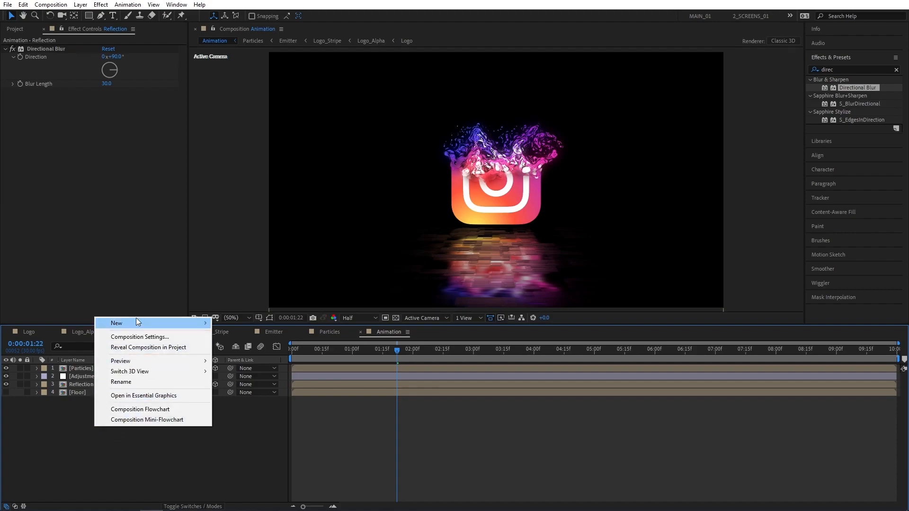
{"action": "mouse_move", "coordinate": [121, 323]}
{"action": "left_click", "coordinate": [245, 369]}
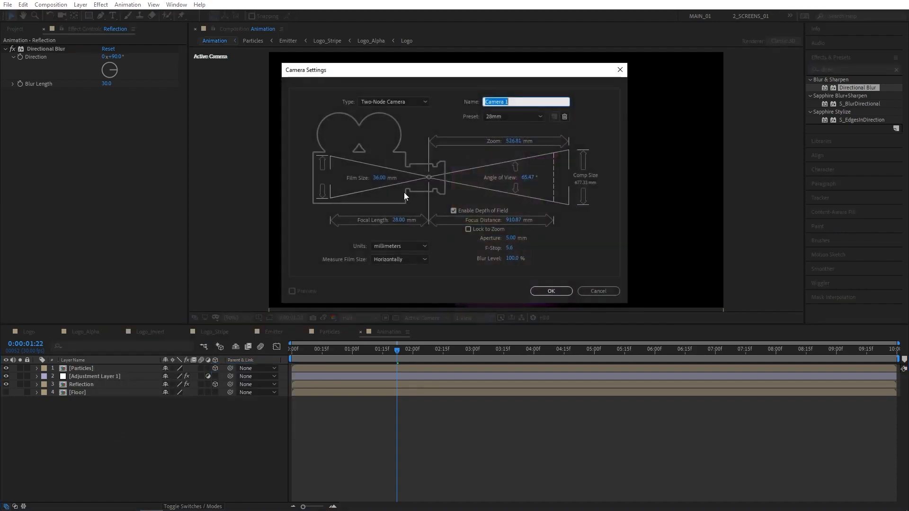
{"action": "left_click", "coordinate": [511, 116]}
{"action": "left_click", "coordinate": [502, 171]}
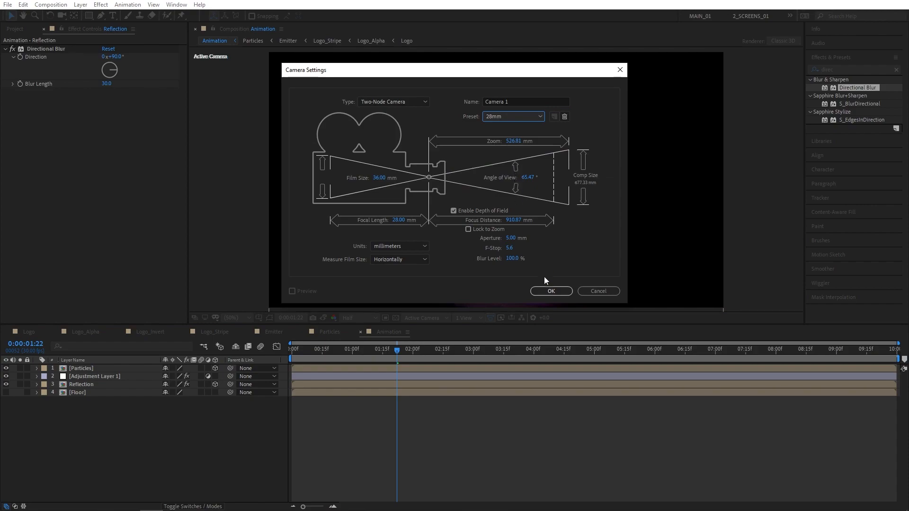
{"action": "left_click", "coordinate": [454, 210]}
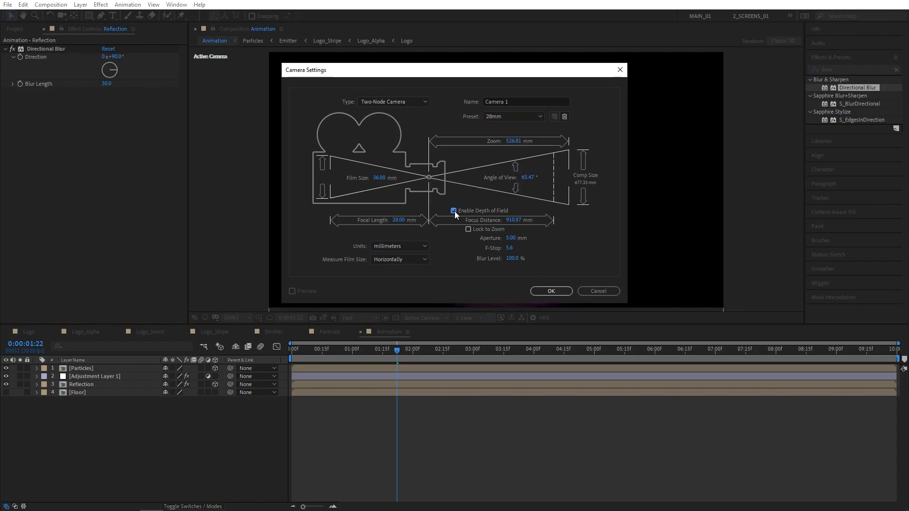
{"action": "left_click", "coordinate": [549, 292]}
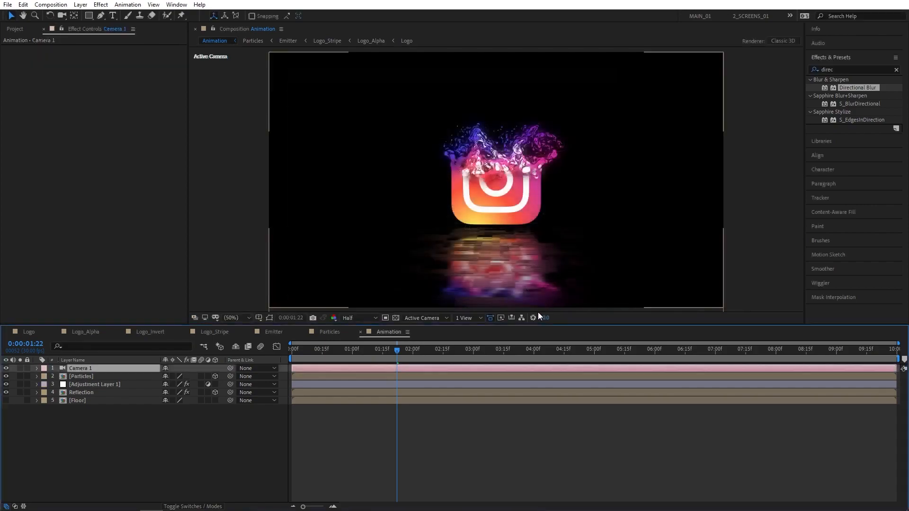
- Set Camera 1's Z position to -1500 at 0:00:00:00 and enable keyframing for its Position
{"action": "key", "text": "p"}
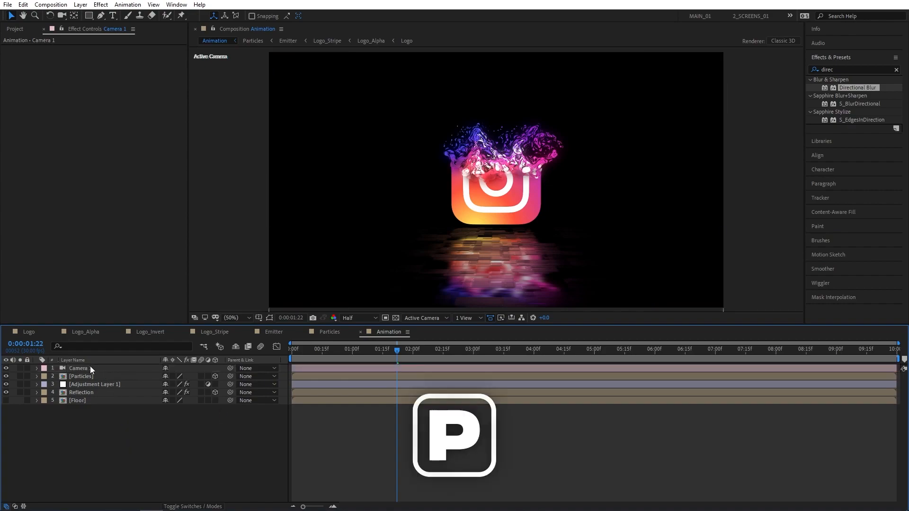
{"action": "left_click", "coordinate": [90, 365]}
{"action": "key", "text": "p"}
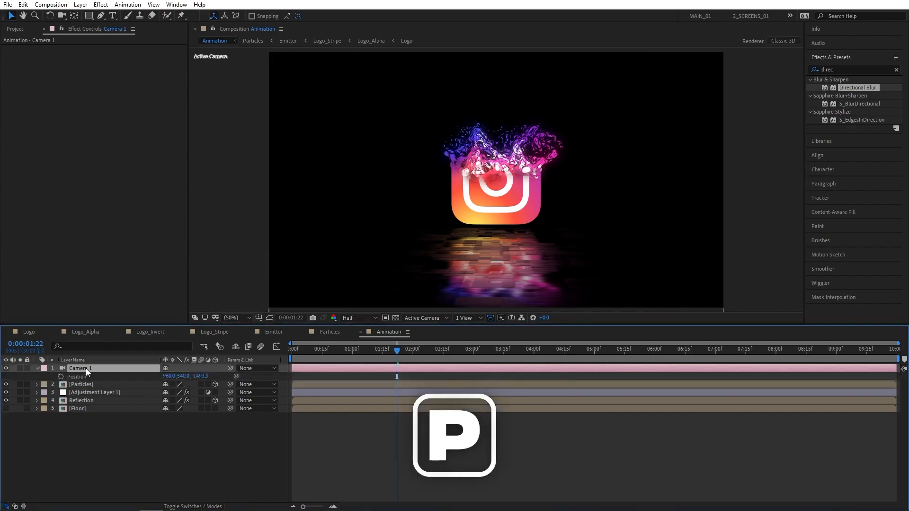
{"action": "left_click_drag", "start_coordinate": [396, 350], "coordinate": [291, 350]}
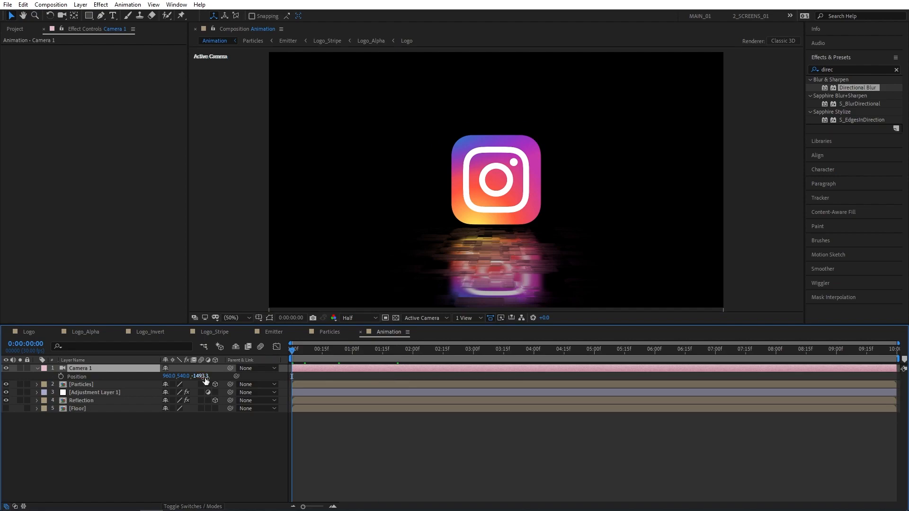
{"action": "left_click", "coordinate": [200, 377]}
{"action": "type", "text": "-1500"}
{"action": "left_click", "coordinate": [203, 422]}
{"action": "left_click", "coordinate": [60, 377]}
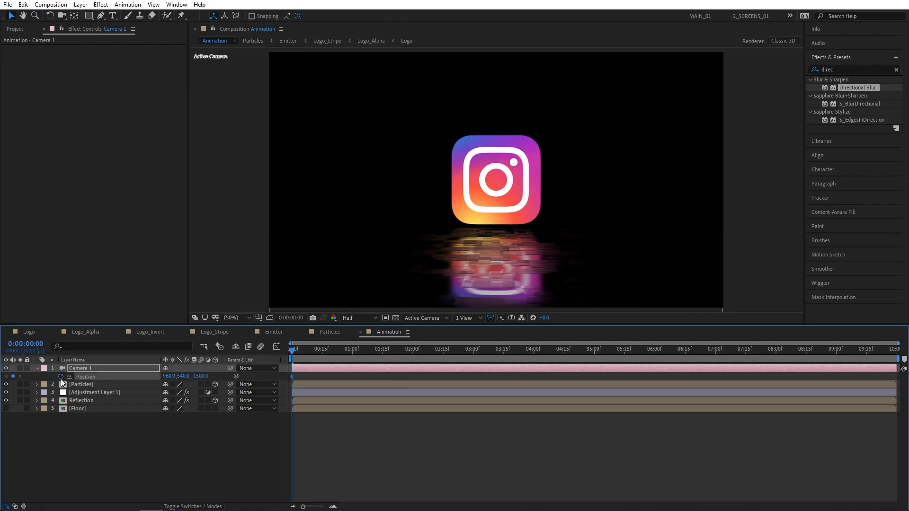
- Keyframe Camera 1's Z position at -1100 at 0:00:07:00 and check the push-in at several frames
{"action": "left_click", "coordinate": [715, 351]}
{"action": "left_click", "coordinate": [199, 376]}
{"action": "type", "text": "-1100"}
{"action": "key", "text": "Return"}
{"action": "left_click_drag", "start_coordinate": [573, 351], "coordinate": [554, 359]}
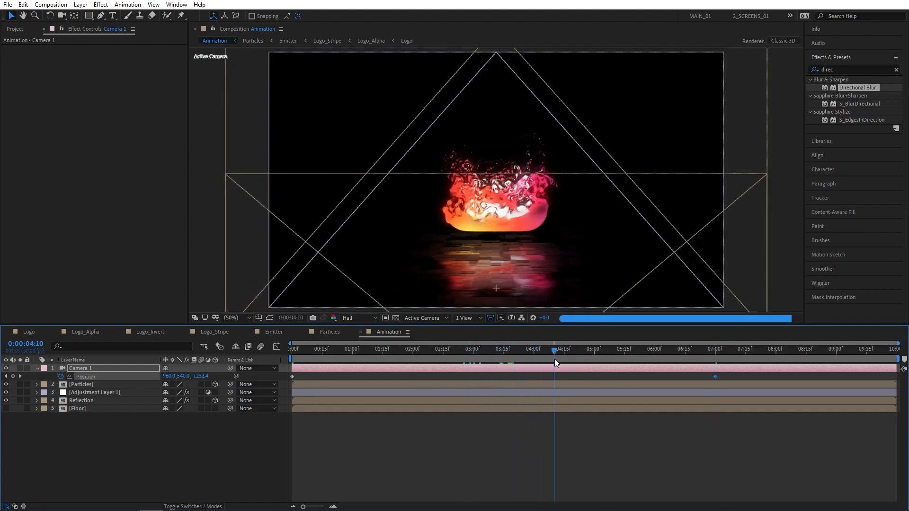
{"action": "left_click", "coordinate": [467, 360]}
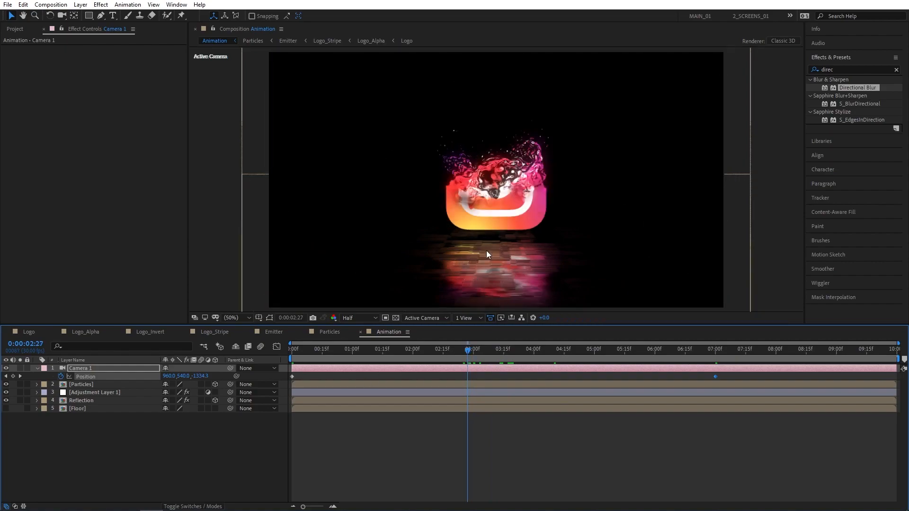
- Copy the animated Camera 1 into the Floor composition at 0:00:00:00 and return to the start of the Animation composition
{"action": "left_click_drag", "start_coordinate": [479, 360], "coordinate": [146, 391]}
{"action": "left_click", "coordinate": [93, 369]}
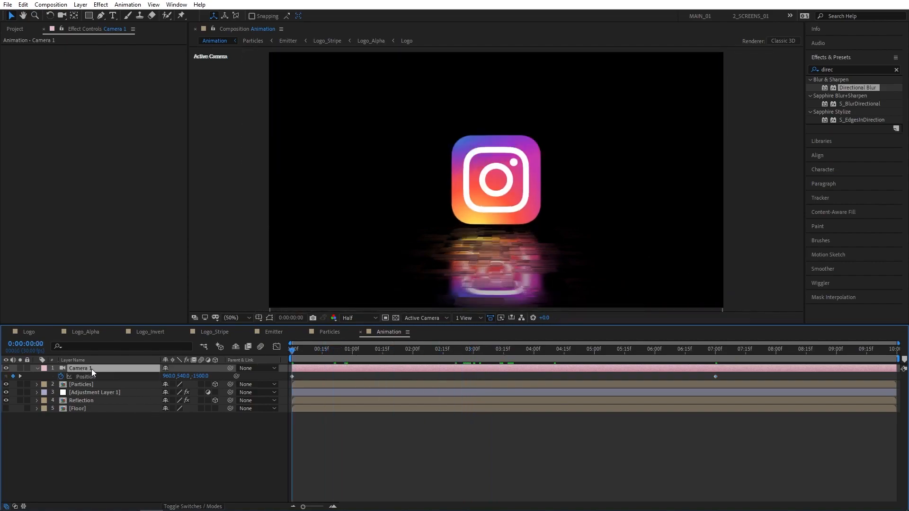
{"action": "key", "text": "ctrl+c"}
{"action": "left_click", "coordinate": [140, 436]}
{"action": "double_click", "coordinate": [75, 410]}
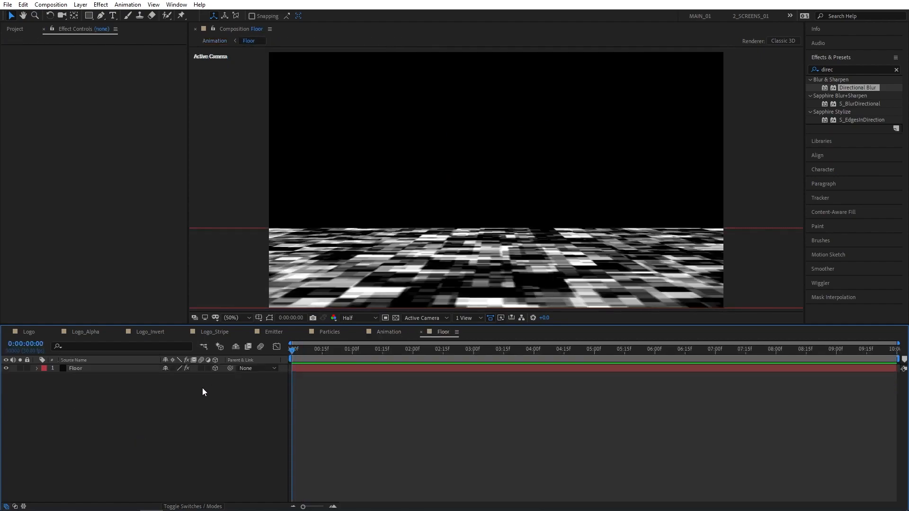
{"action": "key", "text": "ctrl+v"}
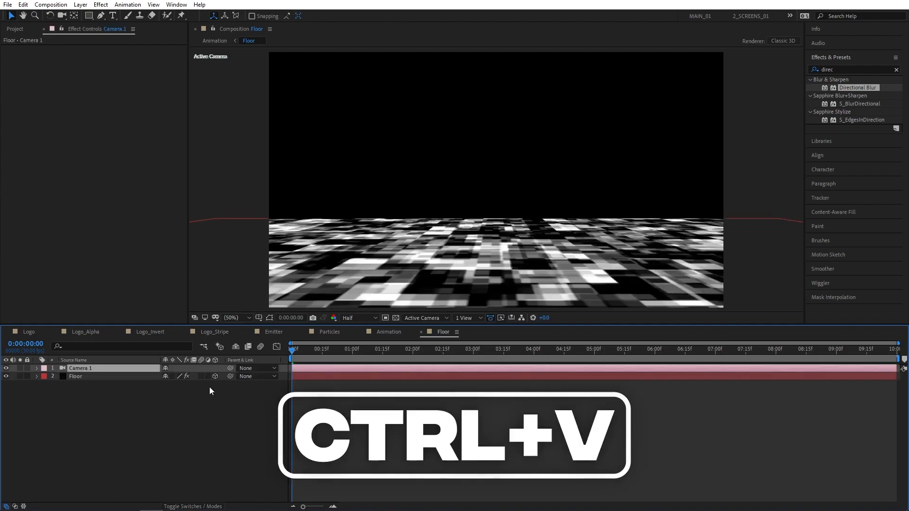
{"action": "left_click", "coordinate": [393, 333]}
{"action": "left_click_drag", "start_coordinate": [294, 351], "coordinate": [275, 359]}
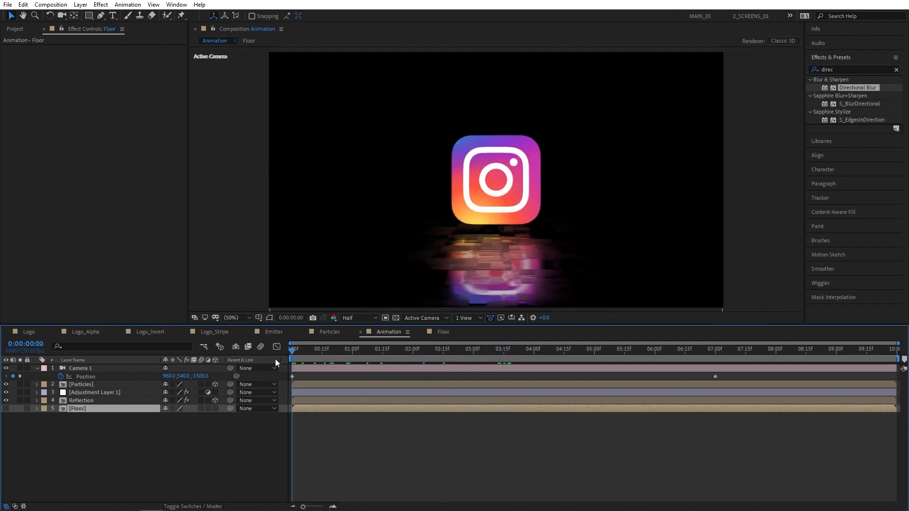
- Create a 1920 x 1080 px solid named BG and place it beneath the Floor layer
{"action": "left_click", "coordinate": [37, 368]}
{"action": "right_click", "coordinate": [84, 433]}
{"action": "mouse_move", "coordinate": [115, 328]}
{"action": "left_click", "coordinate": [231, 355]}
{"action": "type", "text": "BG"}
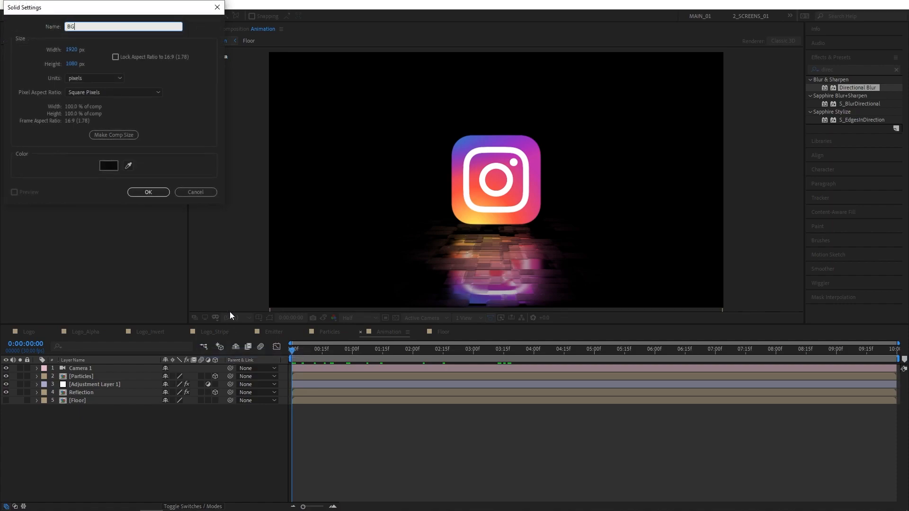
{"action": "left_click", "coordinate": [142, 192]}
{"action": "left_click_drag", "start_coordinate": [84, 415], "coordinate": [85, 416]}
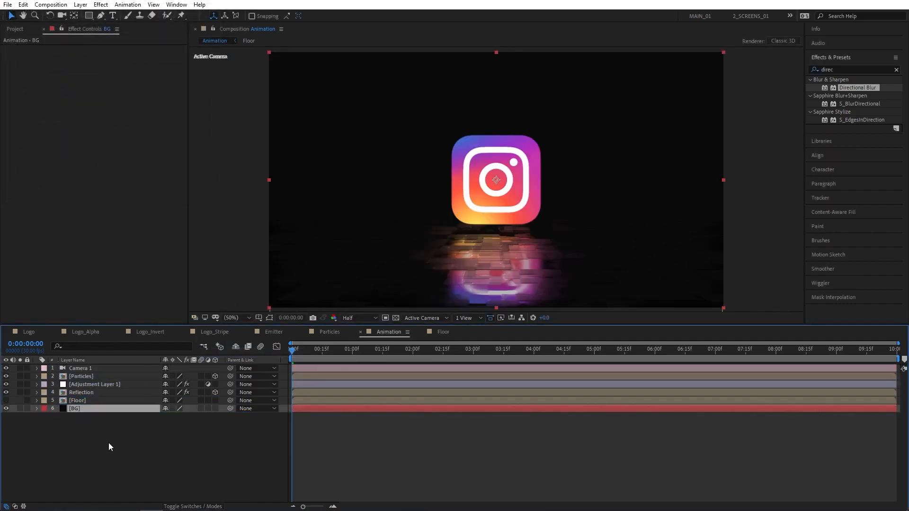
{"action": "left_click", "coordinate": [90, 443]}
- Find the Gradient Ramp effect and apply it to the BG layer
{"action": "left_click", "coordinate": [95, 409]}
{"action": "left_click", "coordinate": [843, 70]}
{"action": "type", "text": "grad"}
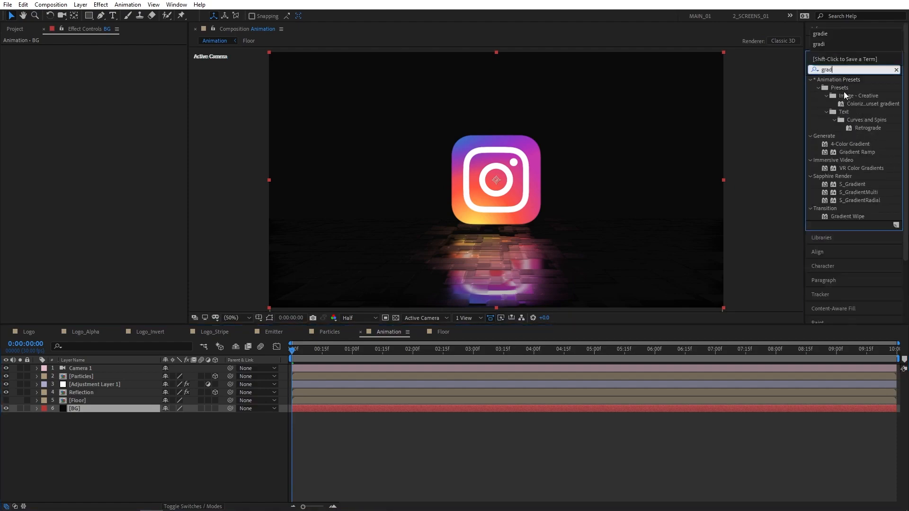
{"action": "left_click_drag", "start_coordinate": [856, 152], "coordinate": [90, 411]}
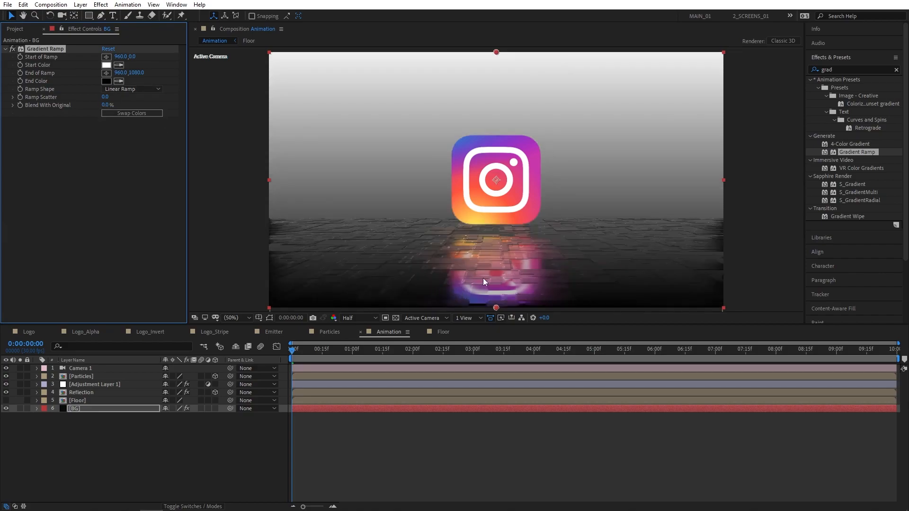
- Set the Gradient Ramp's start color to dark purple, hex 300023
{"action": "left_click", "coordinate": [107, 65]}
{"action": "left_click", "coordinate": [204, 71]}
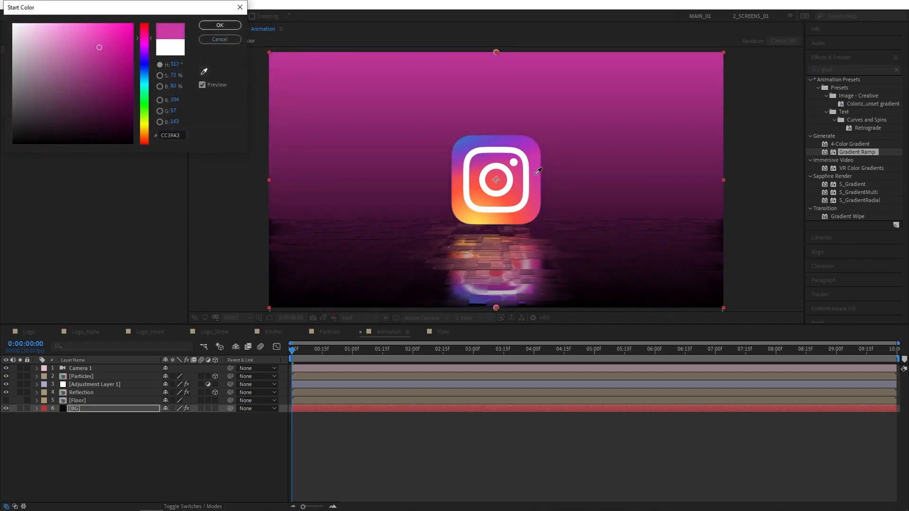
{"action": "mouse_move", "coordinate": [101, 47]}
{"action": "left_mouse_down"}
{"action": "mouse_move", "coordinate": [119, 61]}
{"action": "mouse_move", "coordinate": [153, 121]}
{"action": "left_mouse_up"}
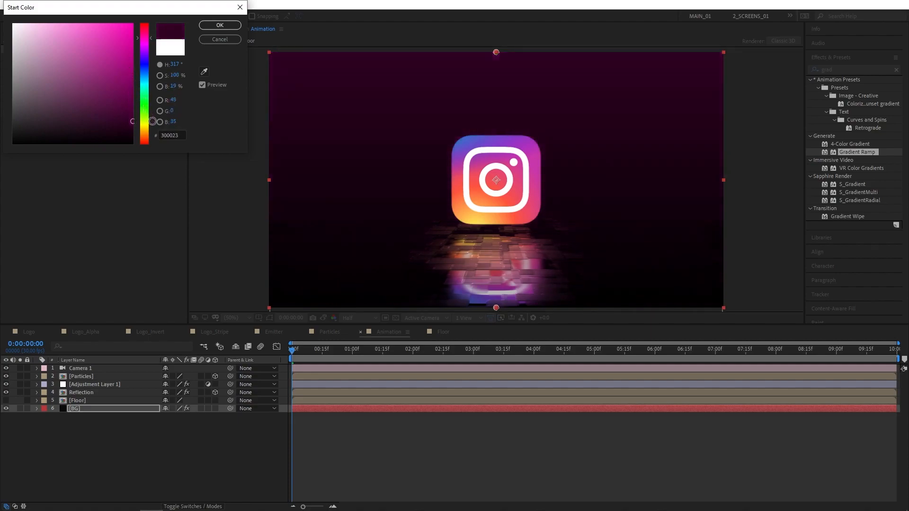
{"action": "left_click", "coordinate": [235, 26]}
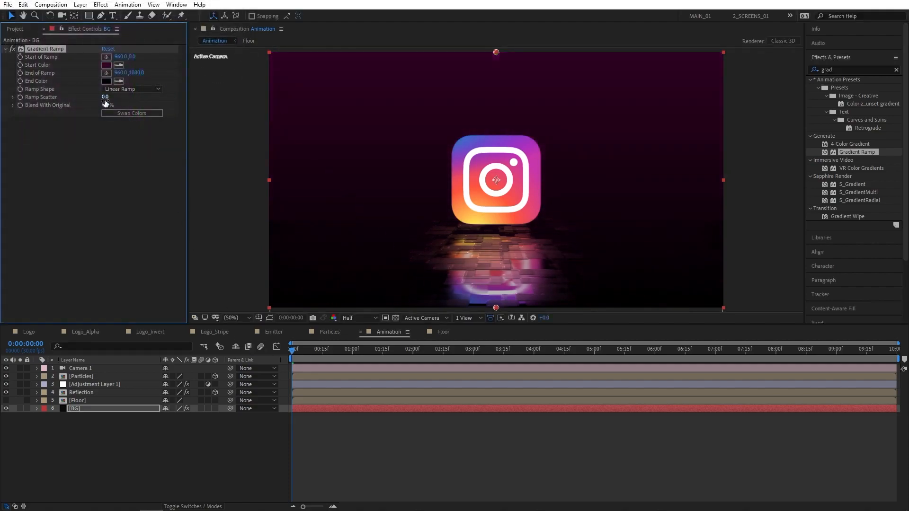
- Set the Gradient Ramp's Ramp Scatter to 150 and play a preview of the animation
{"action": "type", "text": "150"}
{"action": "key", "text": "Return"}
{"action": "left_click", "coordinate": [211, 450]}
{"action": "key", "text": "space"}
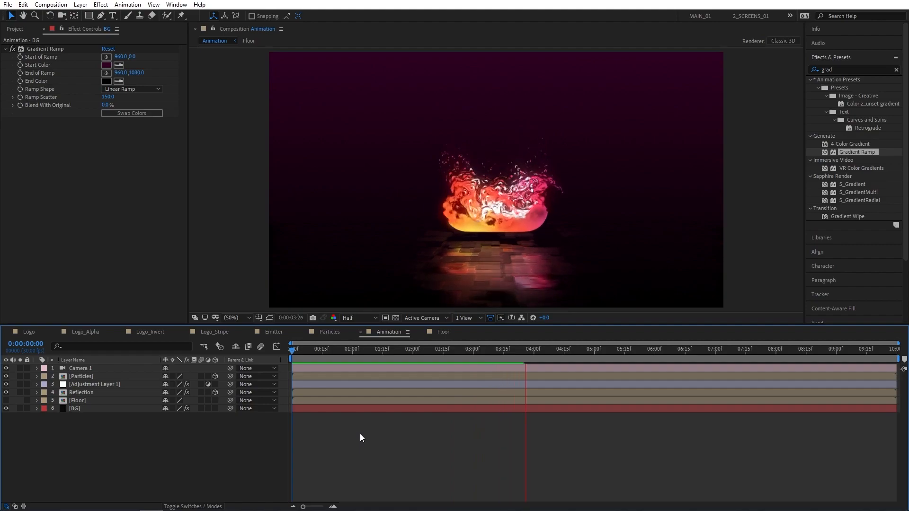
{"action": "key", "text": "space"}
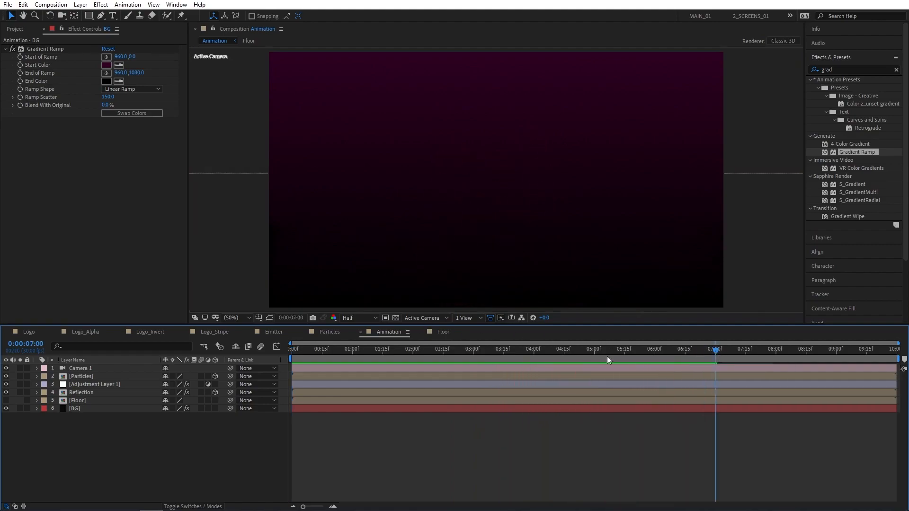
- End the work area at 0:00:07:00 and trim the Animation composition to it
{"action": "key", "text": "n"}
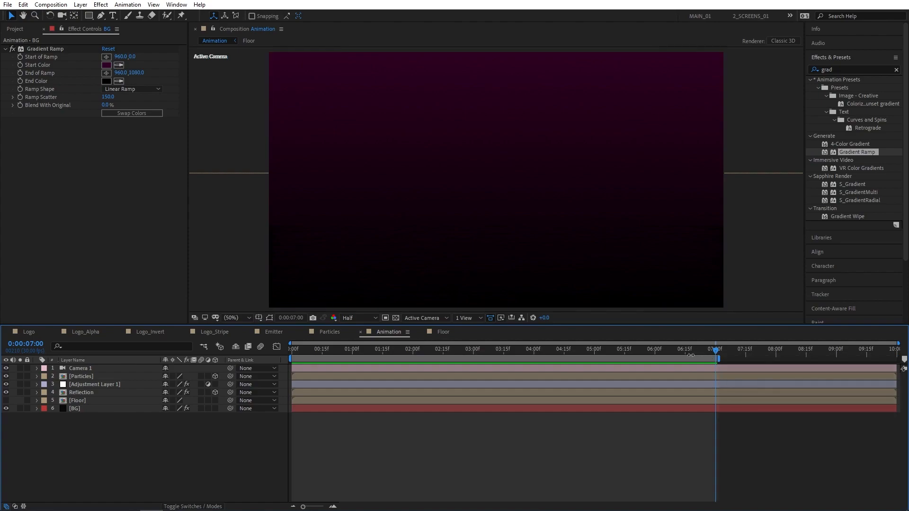
{"action": "right_click", "coordinate": [639, 360]}
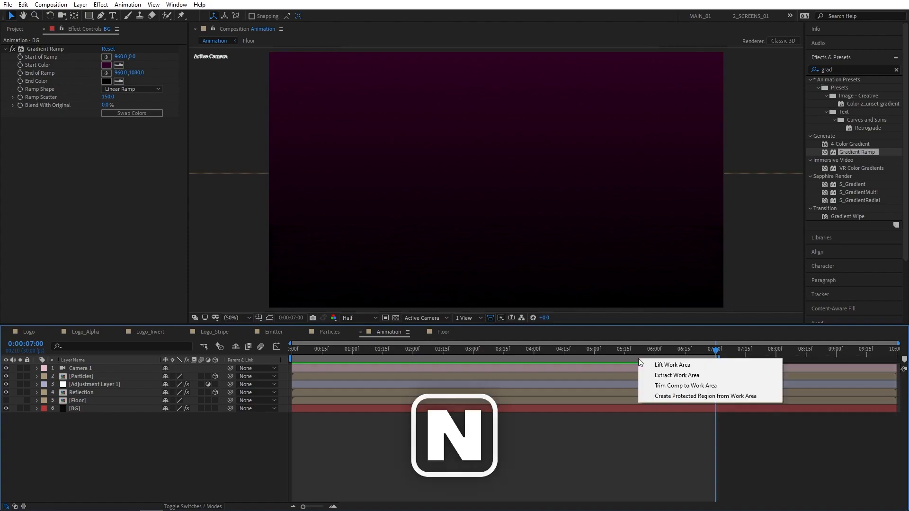
{"action": "left_click", "coordinate": [671, 385]}
- Play the trimmed animation from its start and scrub through the disintegration to 0:00:03:19
{"action": "left_click_drag", "start_coordinate": [711, 351], "coordinate": [251, 348]}
{"action": "key", "text": "space"}
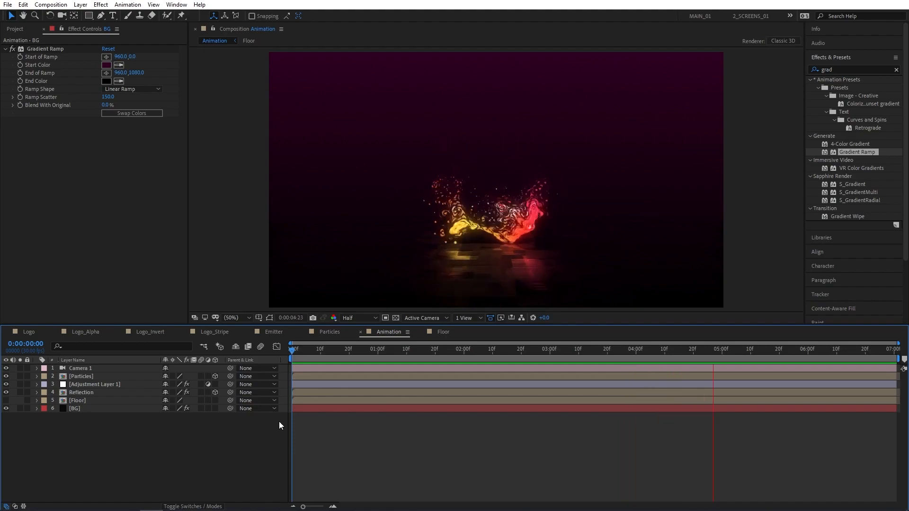
{"action": "left_click_drag", "start_coordinate": [310, 353], "coordinate": [359, 351]}
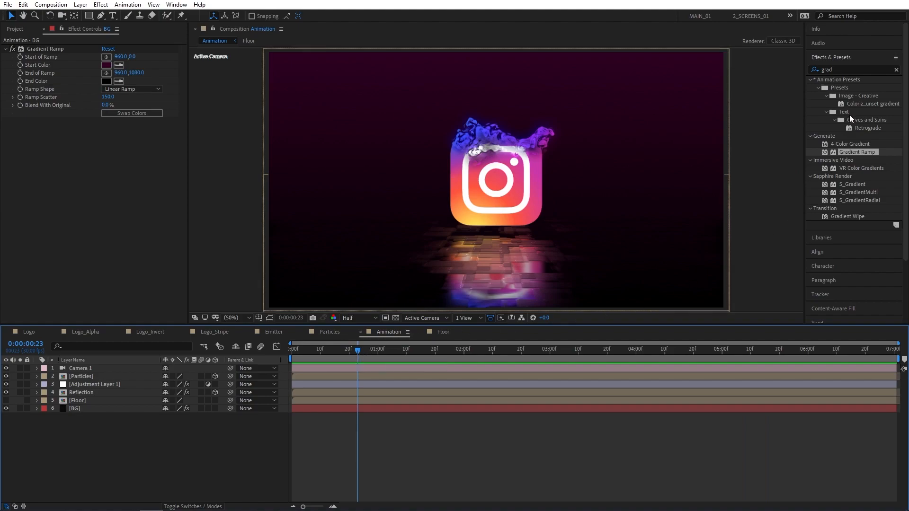
{"action": "left_click_drag", "start_coordinate": [359, 350], "coordinate": [605, 362]}
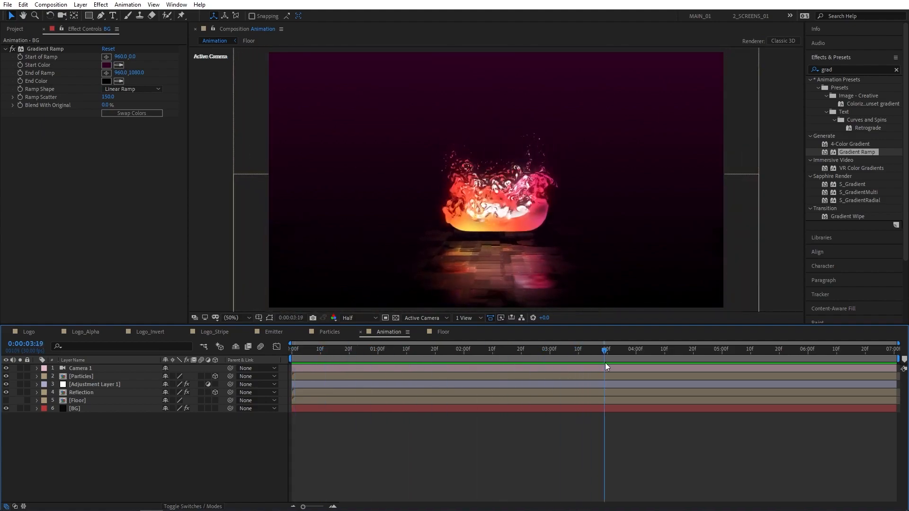